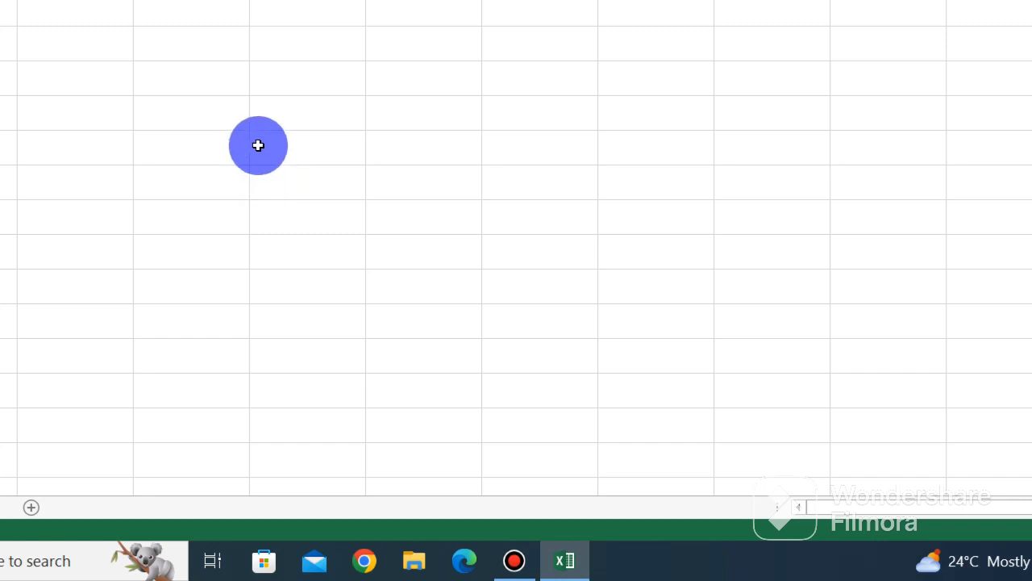
Enter =TODAY() in B2 so it shows 5/3/2023, then re-confirm the formula
click(258, 145)
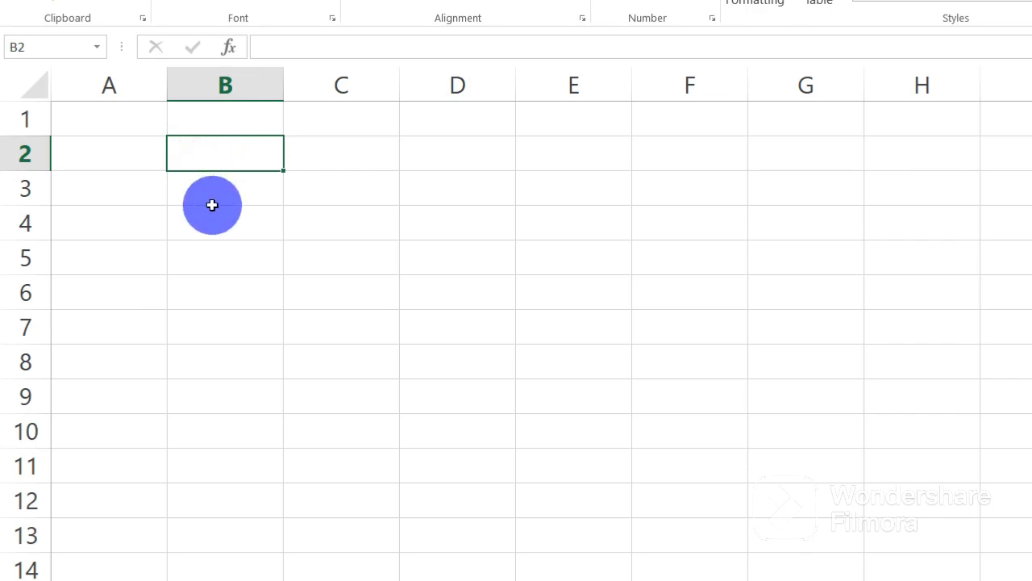
text(=)
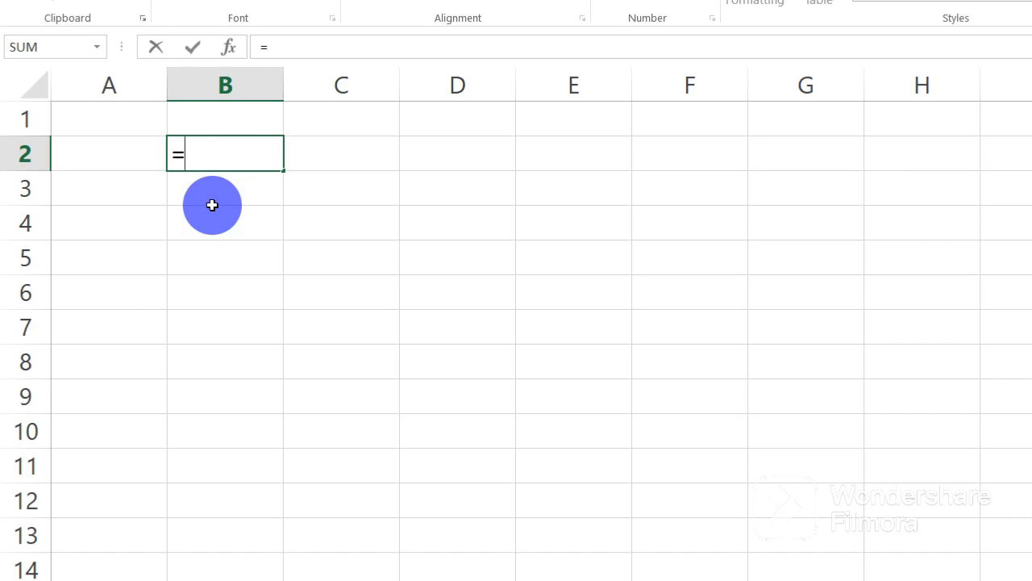
text(to)
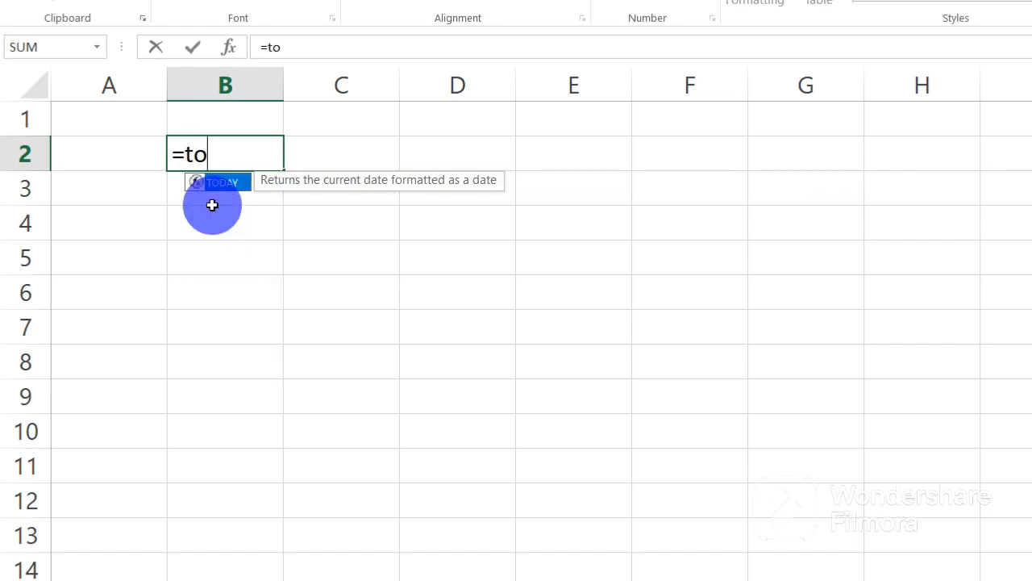
text(a)
key(BackSpace)
text(da)
text(y())
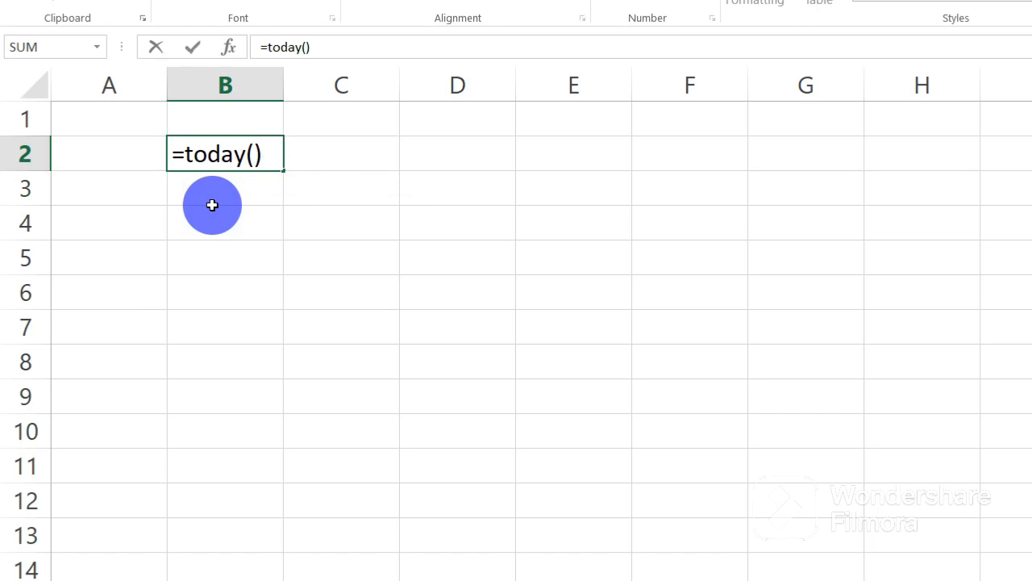
key(Return)
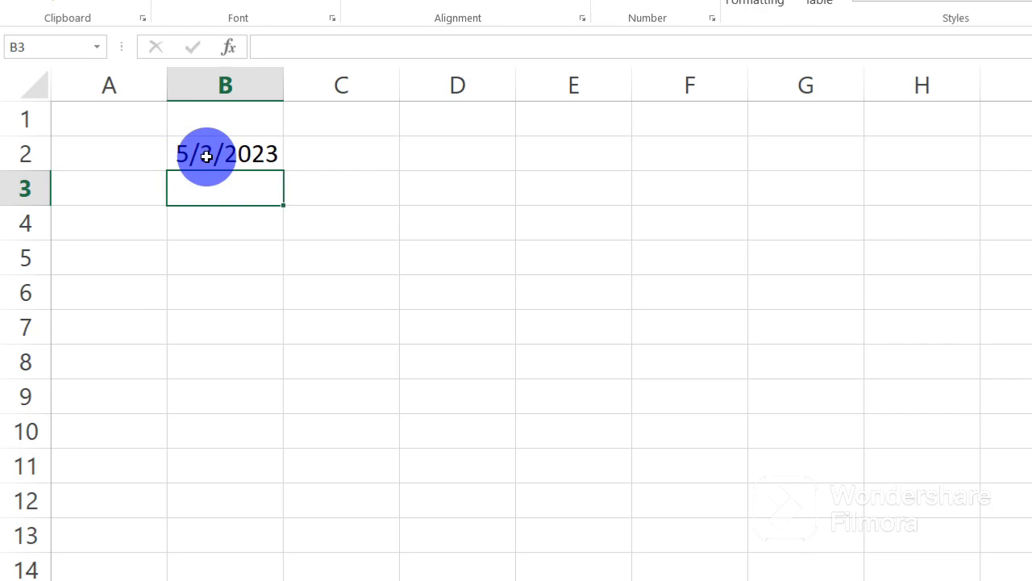
click(206, 157)
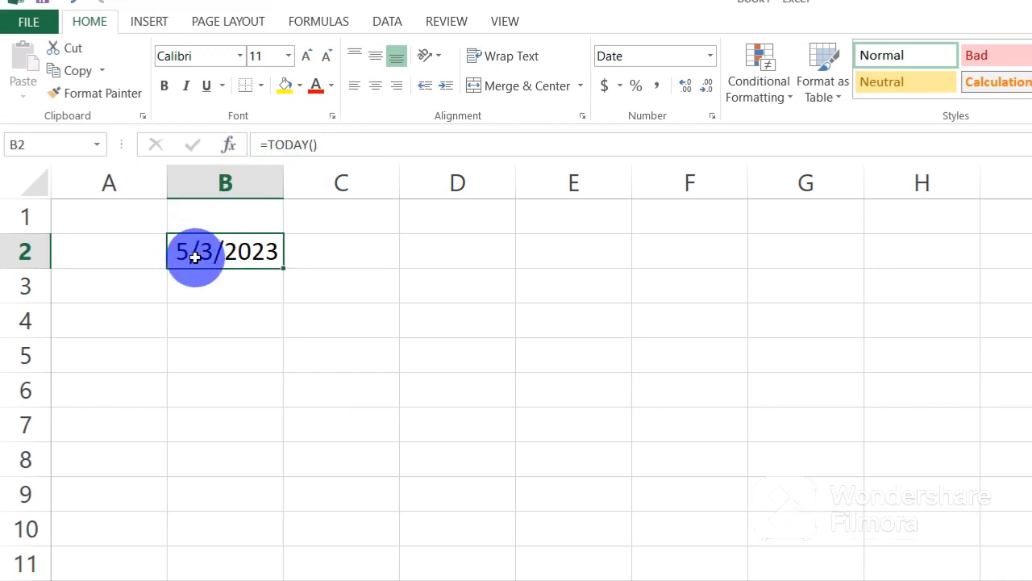
double_click(205, 259)
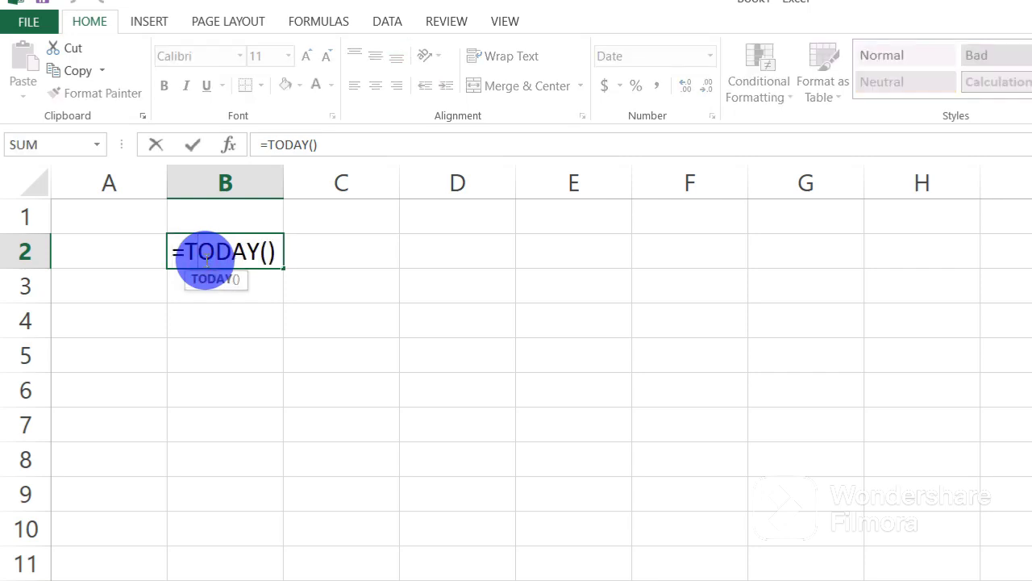
key(Return)
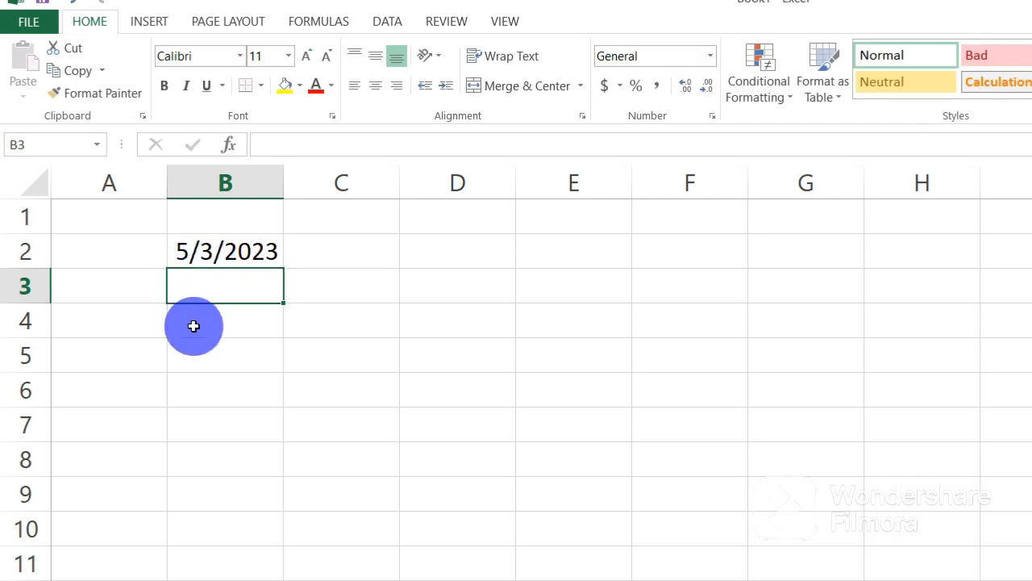
Enter =NOW() in B4 so it displays 5/3/2023 9:31, and check the formula
click(194, 326)
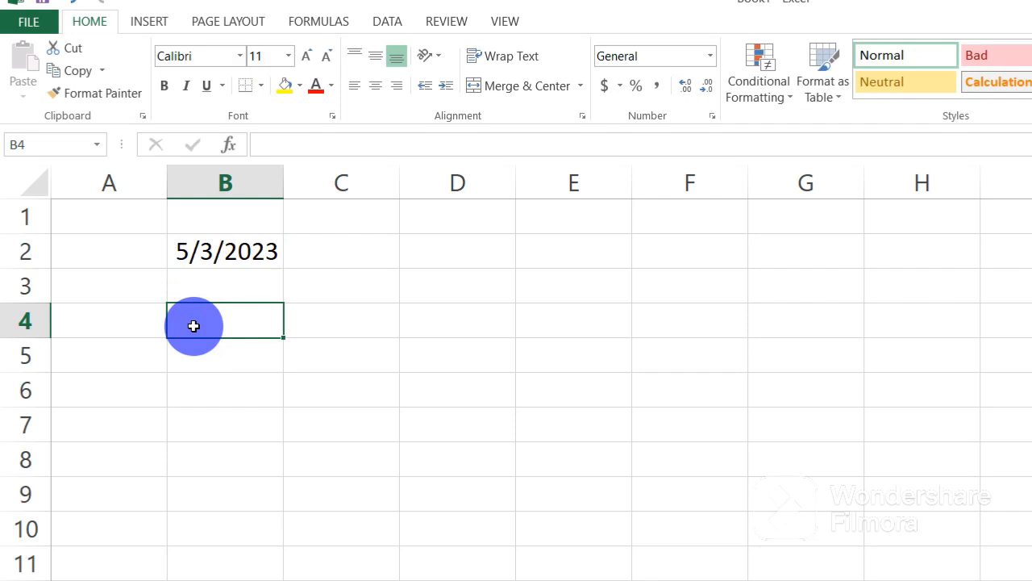
text(=)
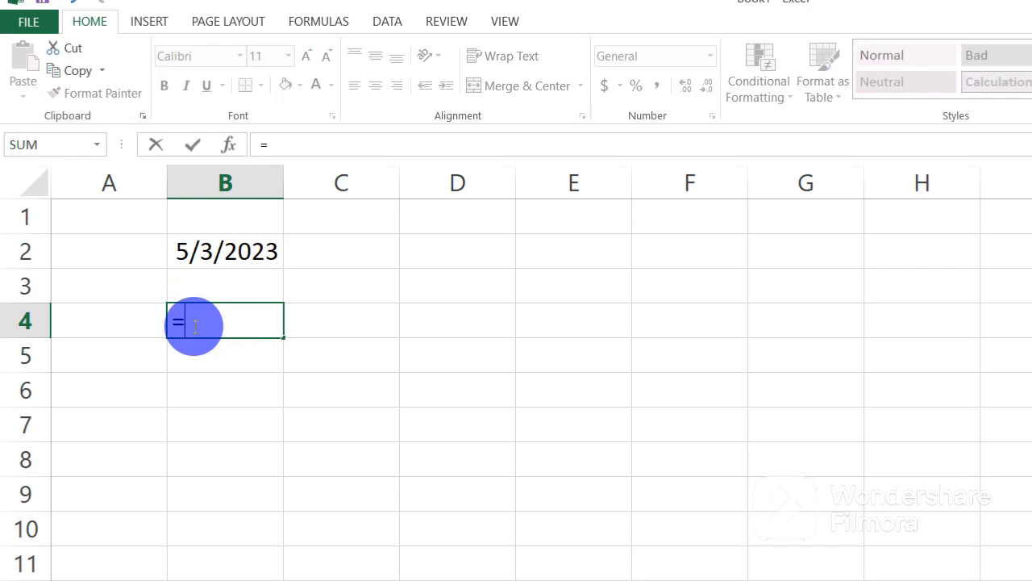
text(no)
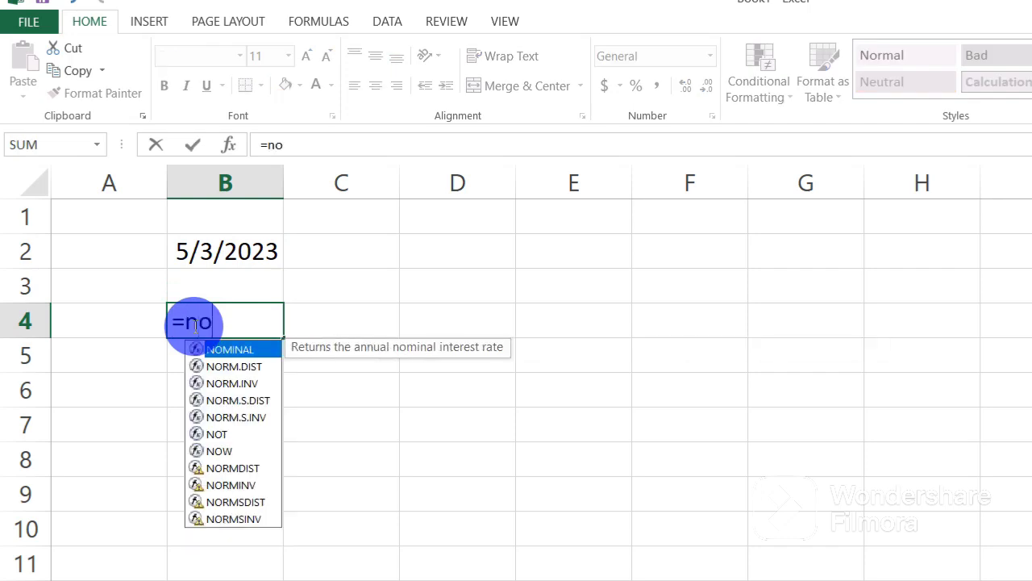
text(w())
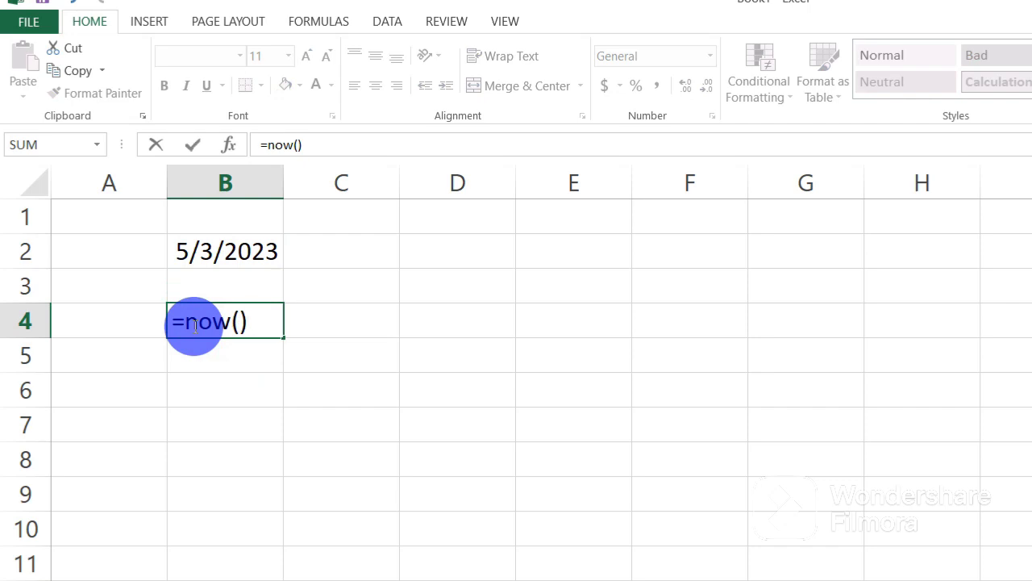
key(Return)
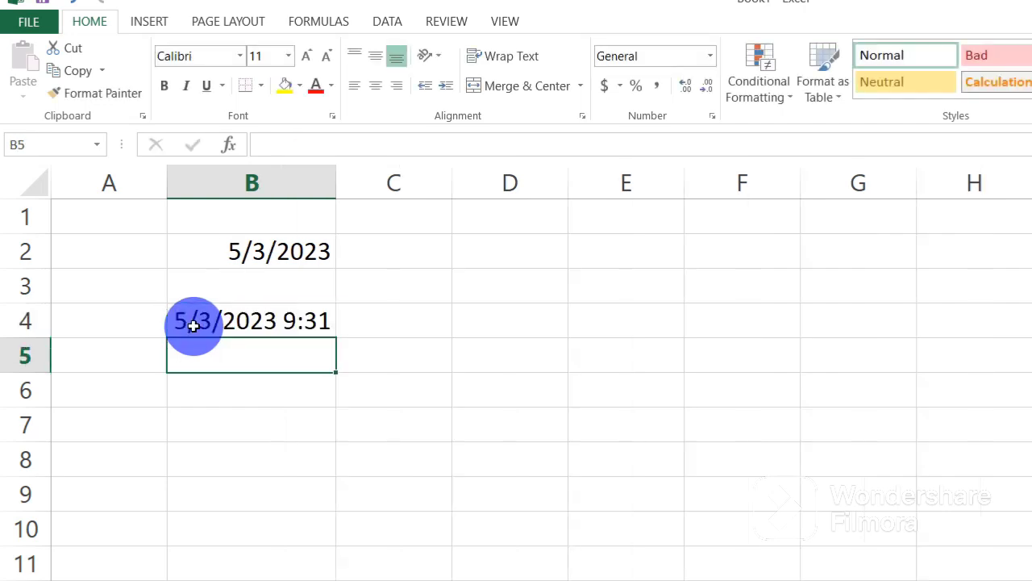
click(195, 320)
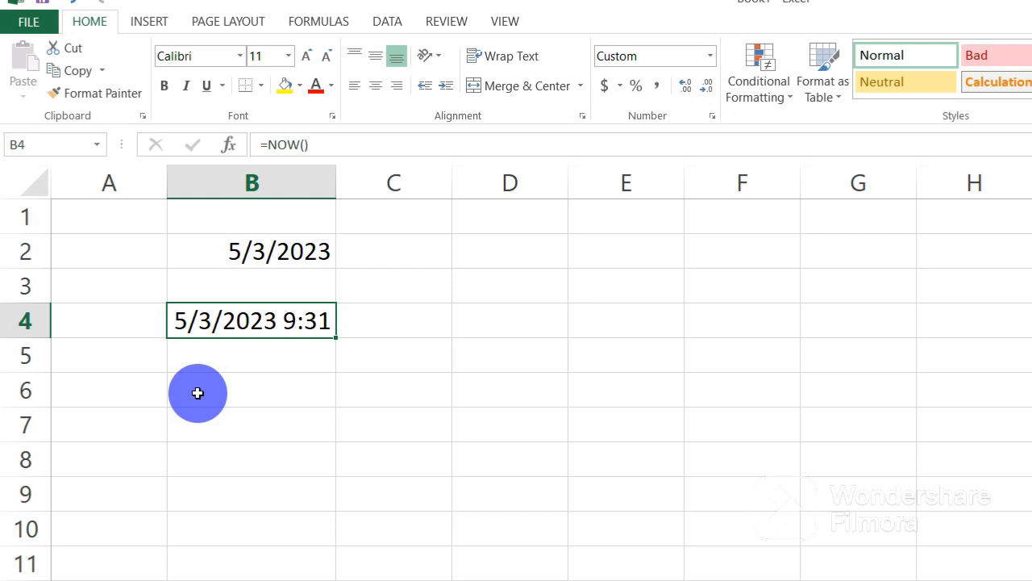
click(198, 393)
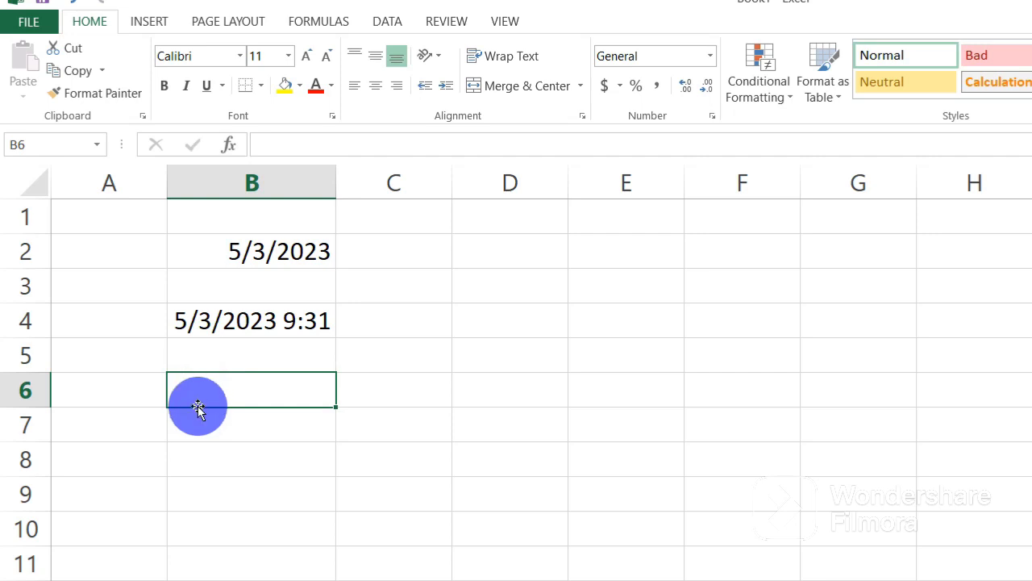
Begin the formula =DAYS360(" in cell B6
text(=)
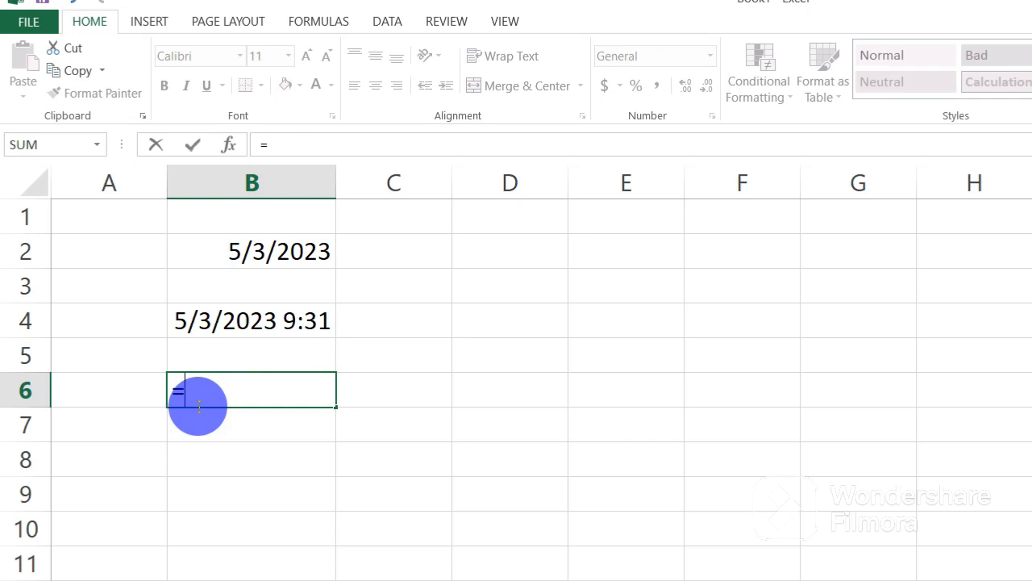
text(DAYS)
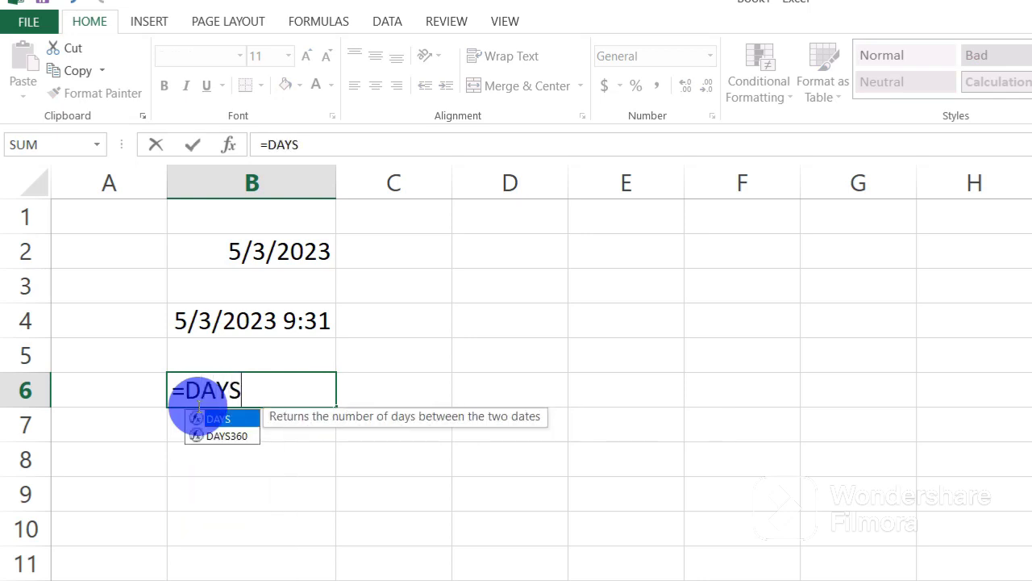
text(360)
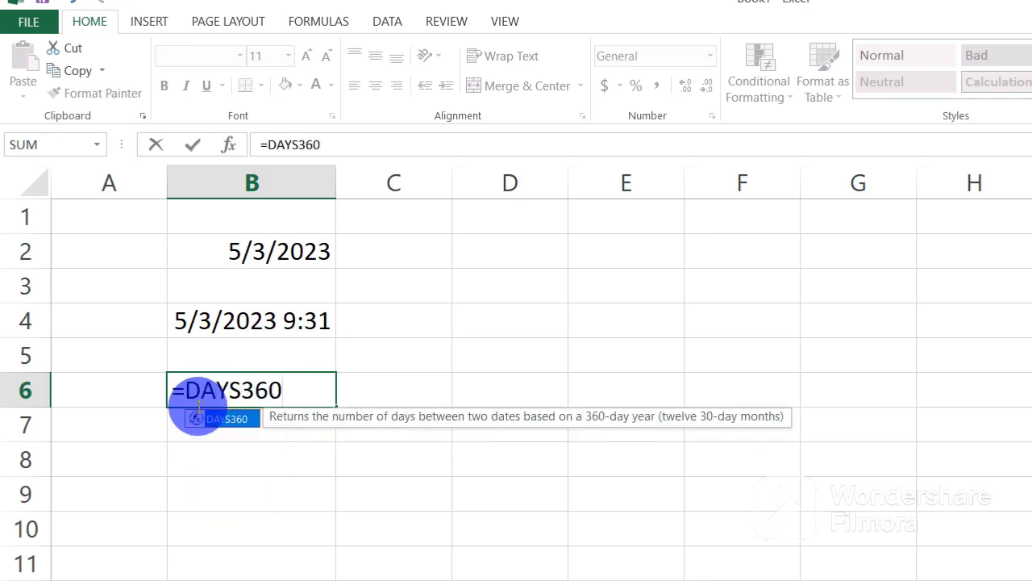
text(()
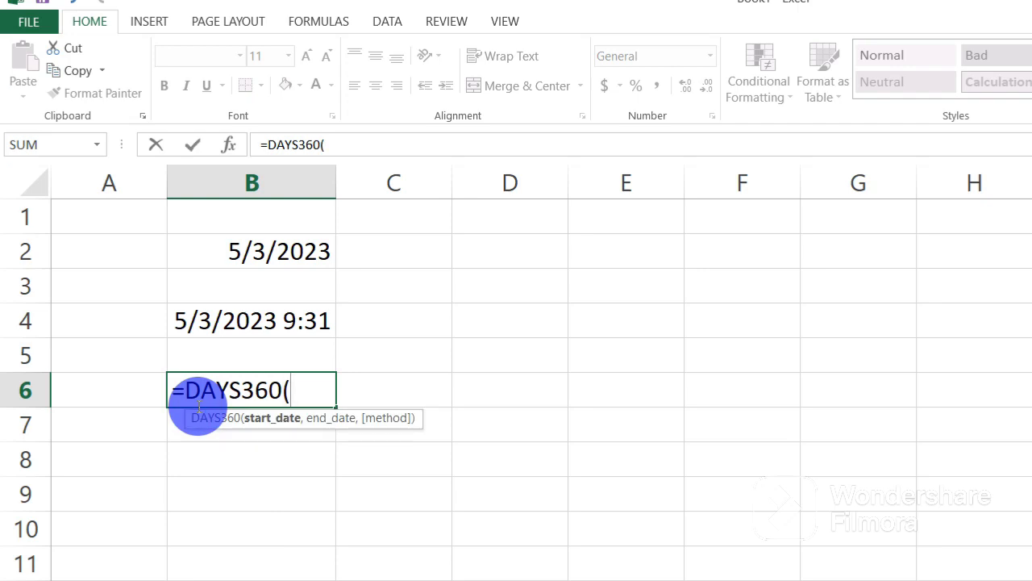
text(")
Complete =DAYS360("10/12/2002","05/03/2023") in B6 so it returns 7401
text(10/)
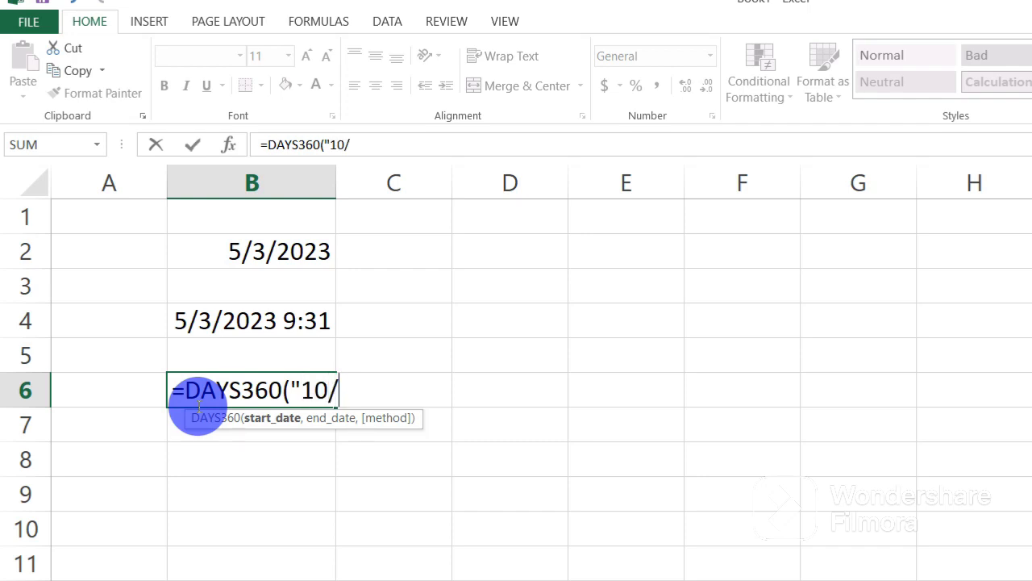
text(12/)
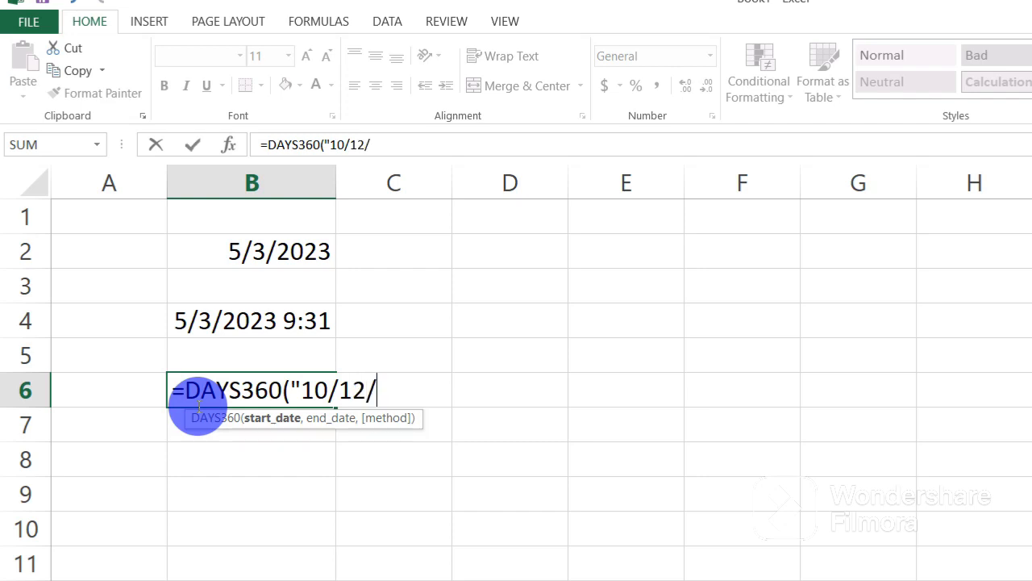
text(2002)
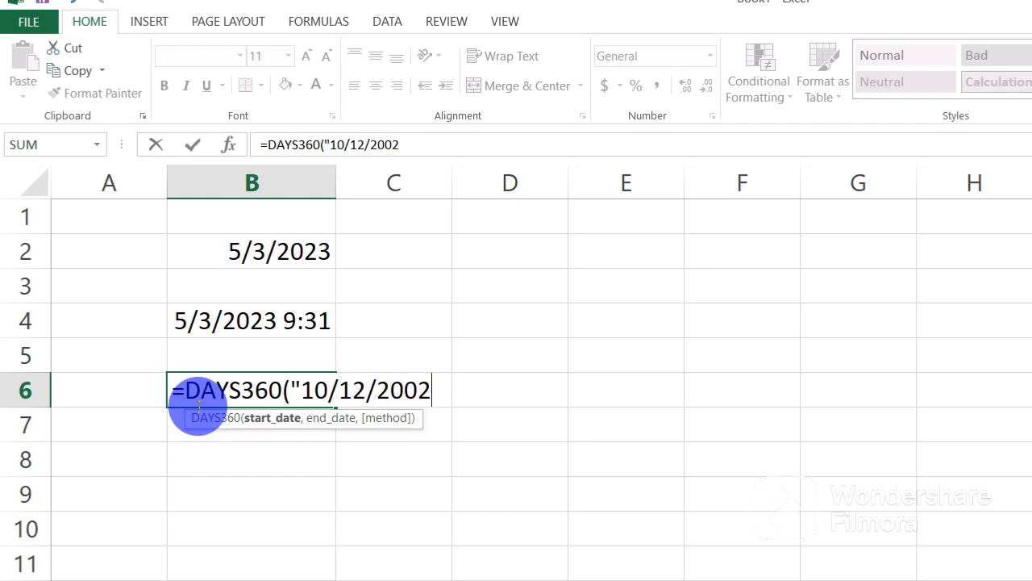
text(")
text(,)
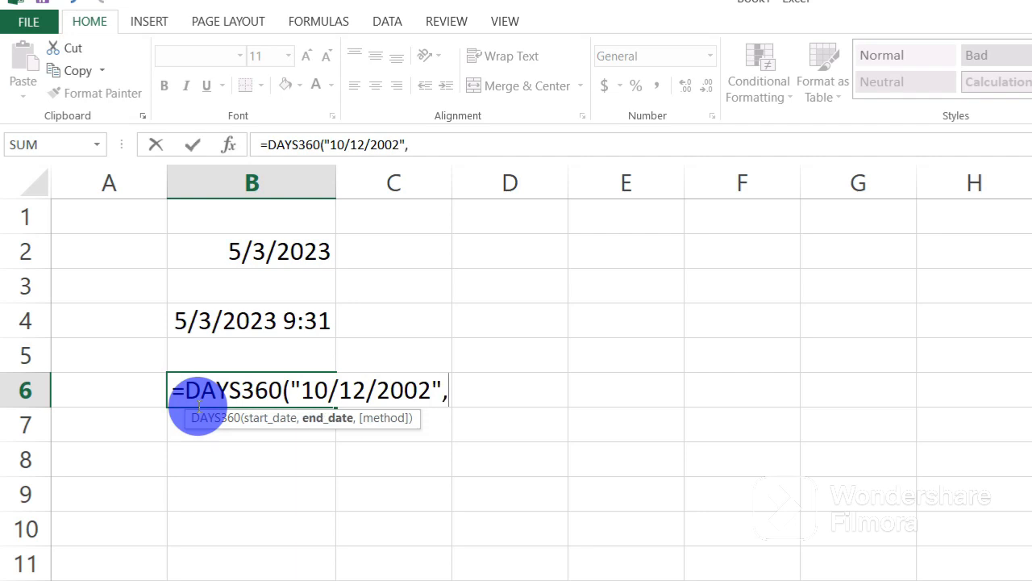
text(")
text(05)
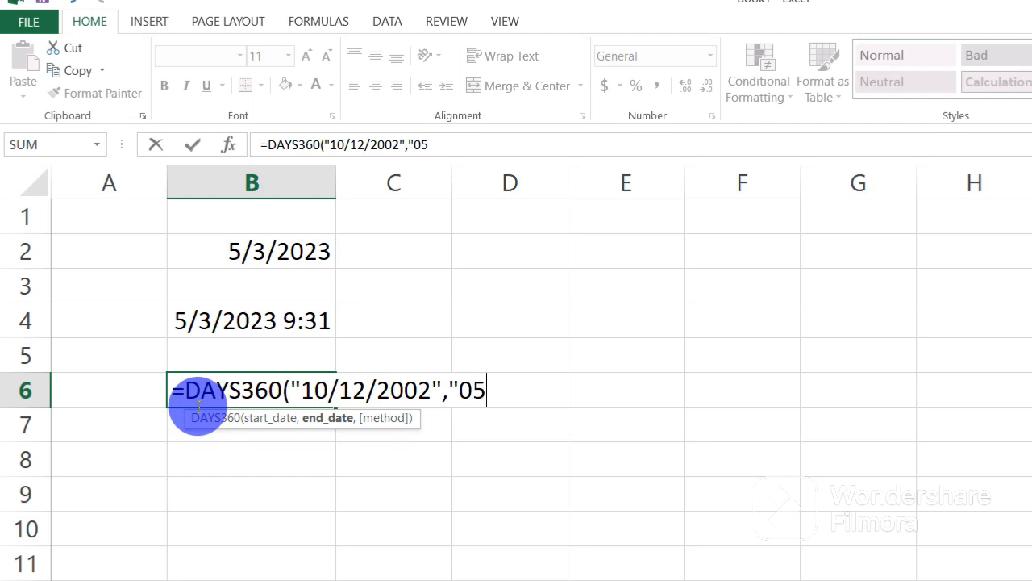
text(/)
text(0)
text(3/)
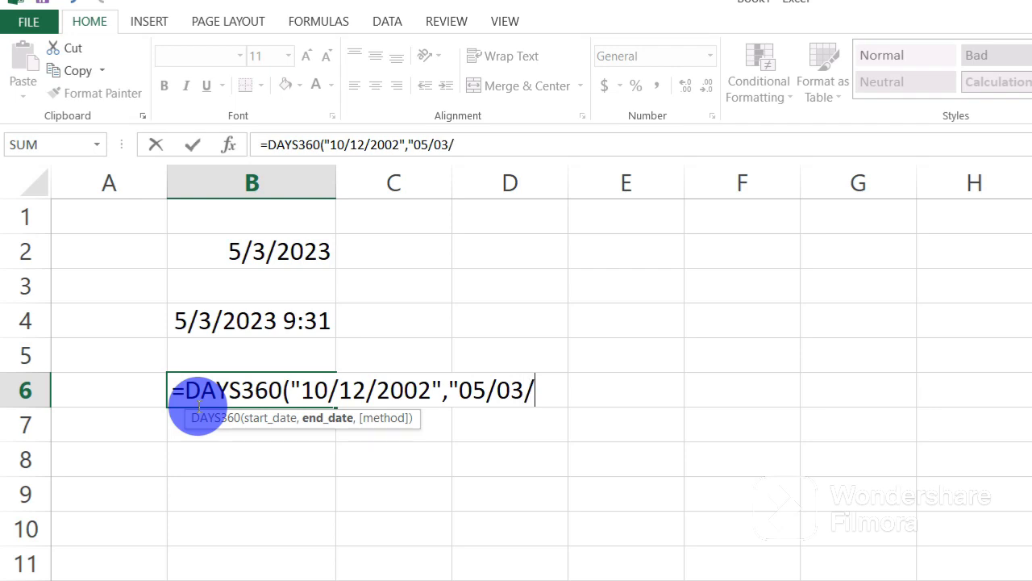
text(202)
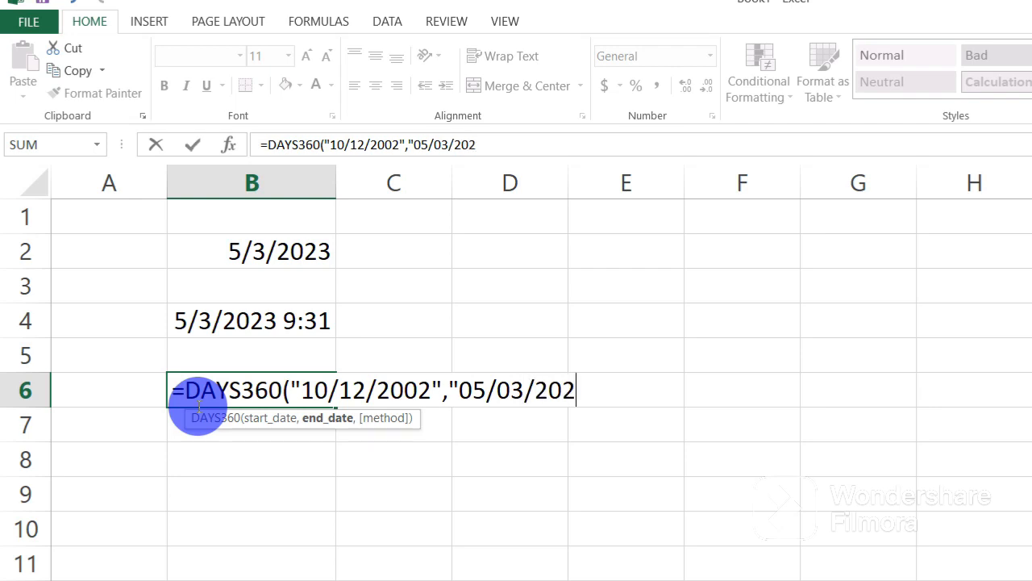
text(3)
text(")
text())
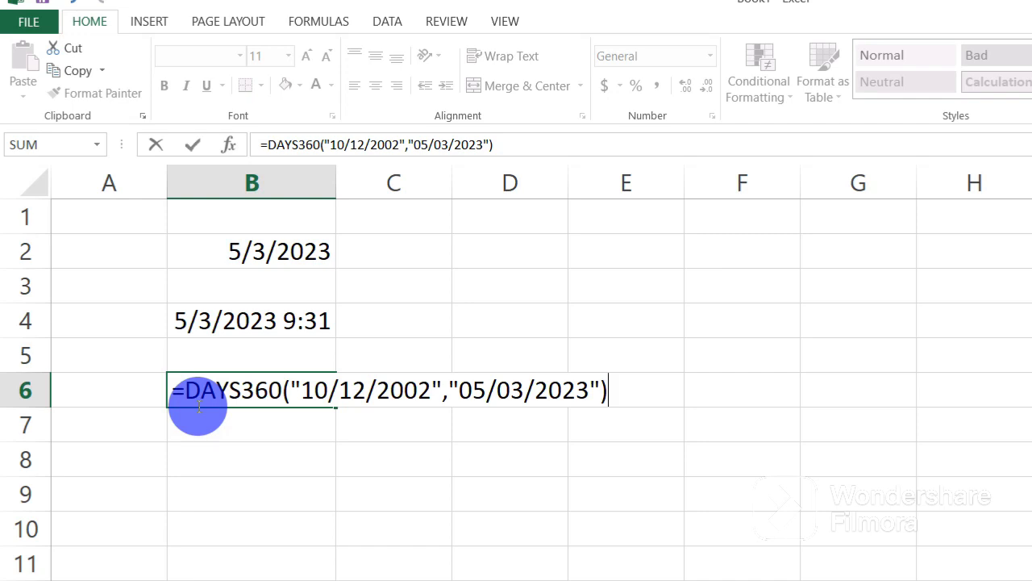
key(ctrl+Return)
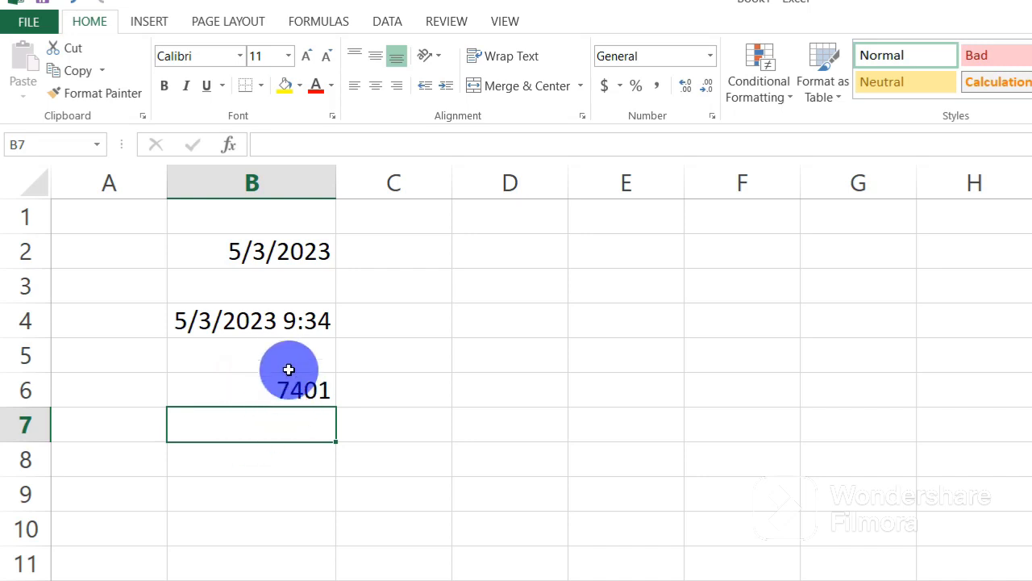
click(286, 390)
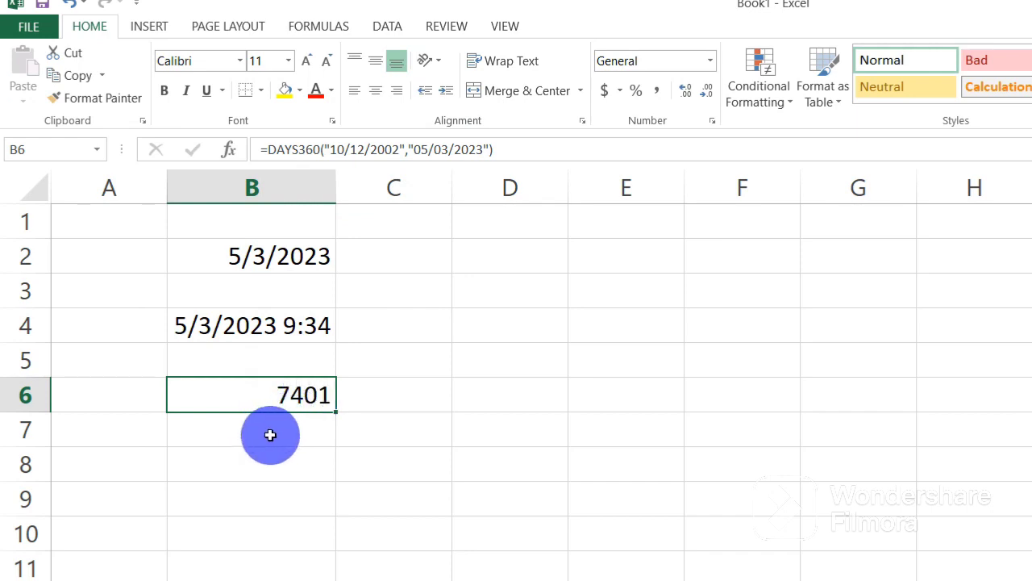
click(270, 462)
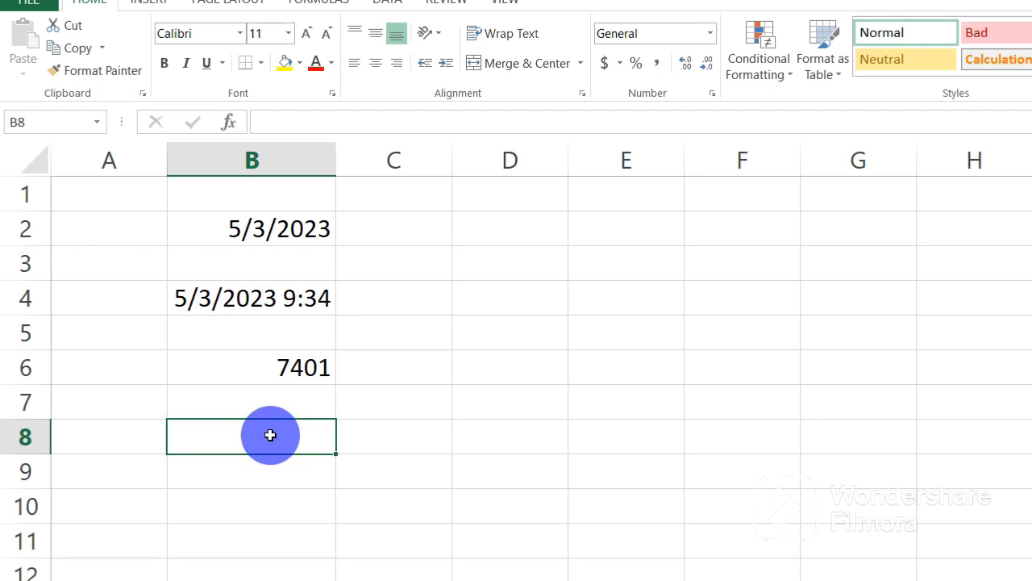
Enter =LOWER("ICLM") in B8 to display iclm, then review and re-confirm it
text(=)
text(lo)
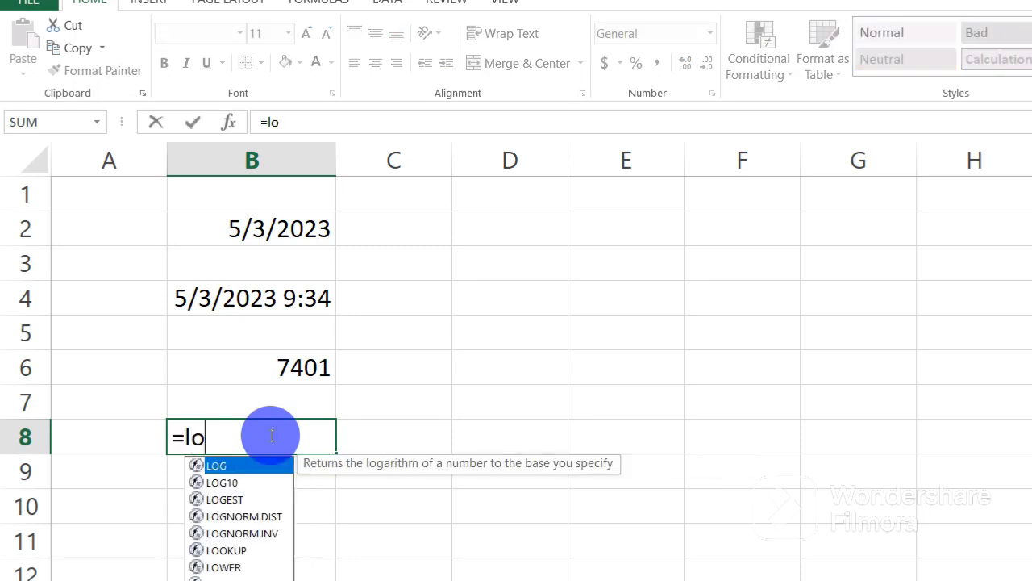
text(wer)
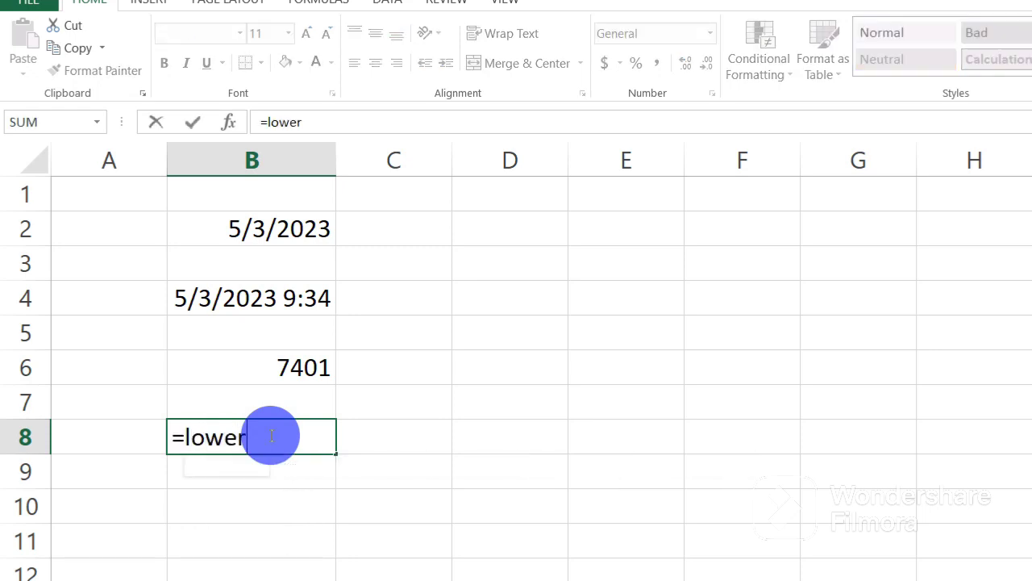
text((")
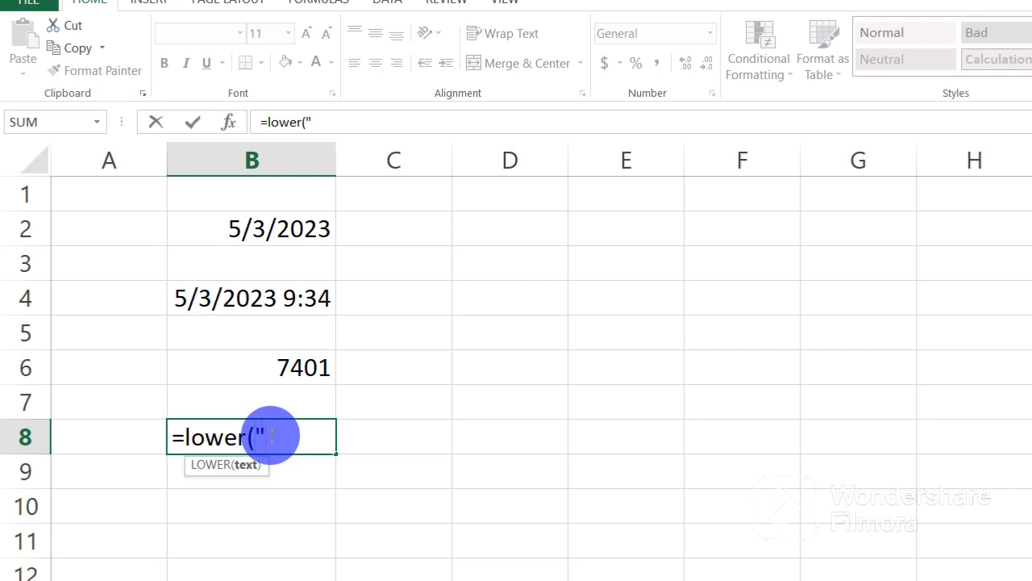
text(ICLM)
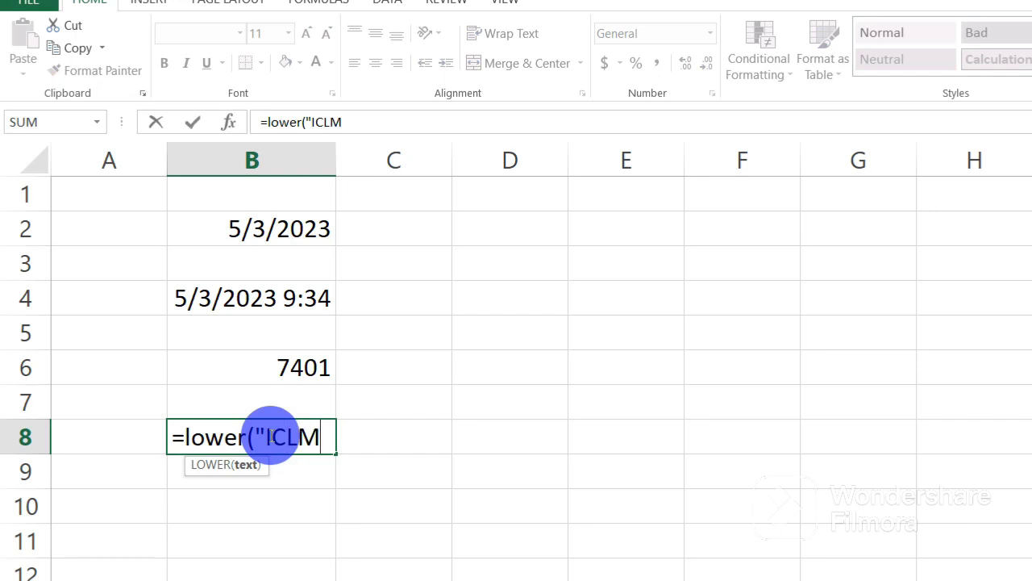
text(")
text())
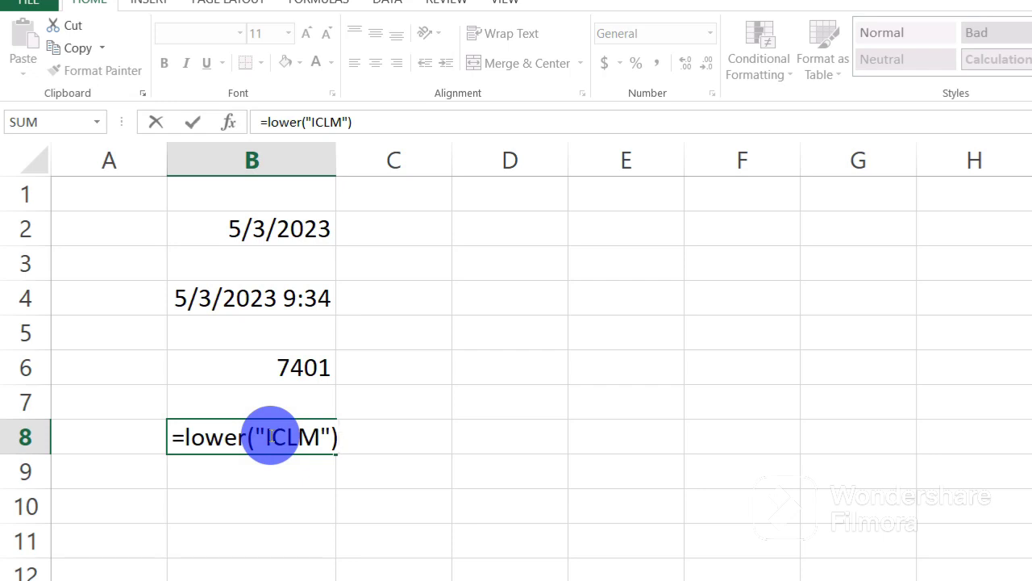
key(Return)
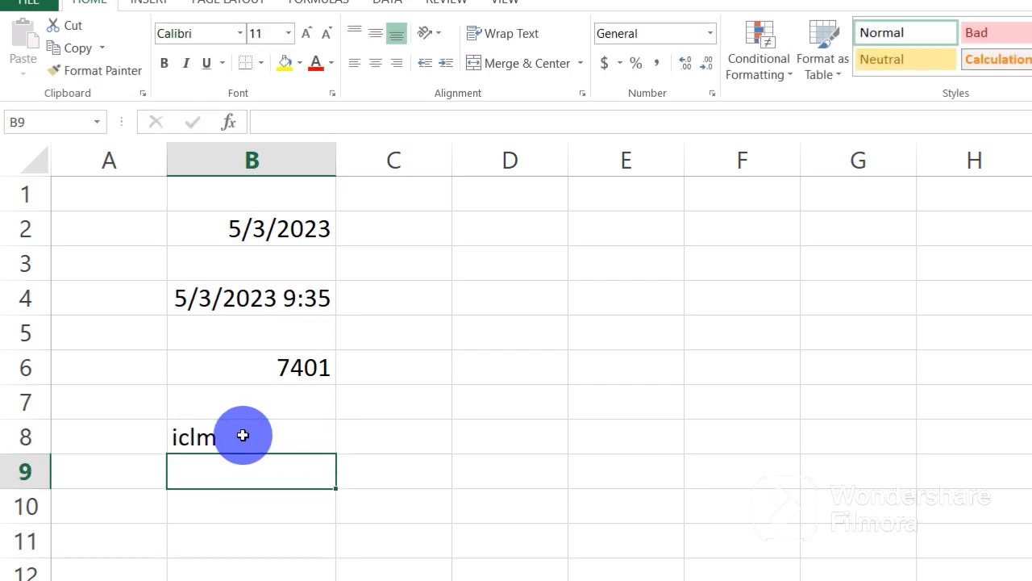
click(203, 434)
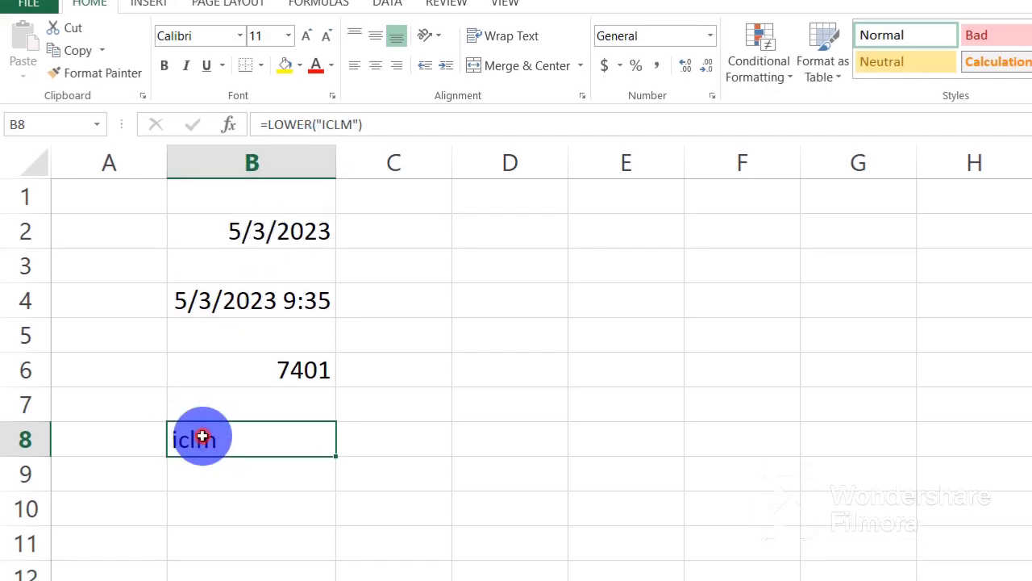
double_click(201, 435)
double_click(312, 419)
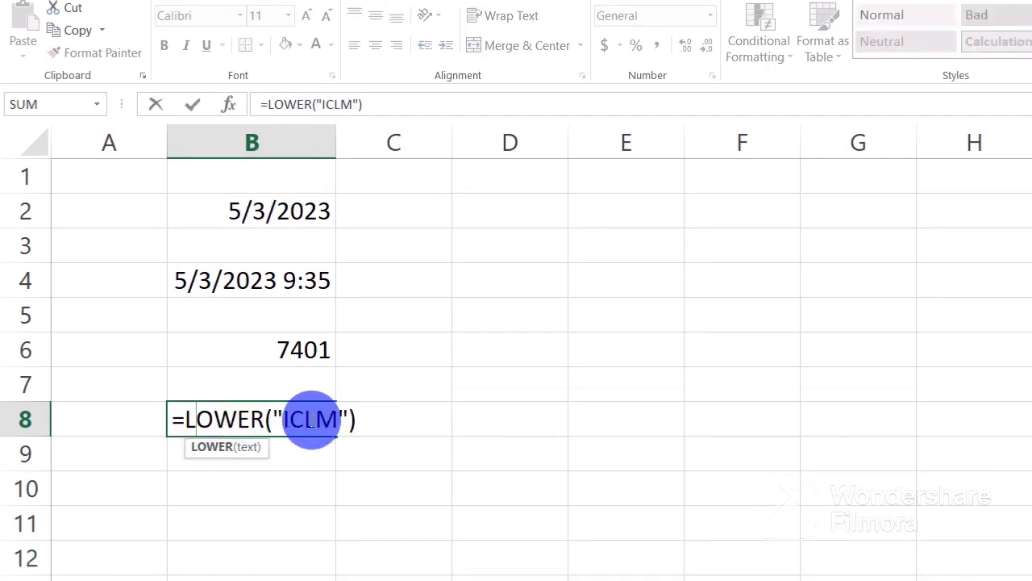
key(Return)
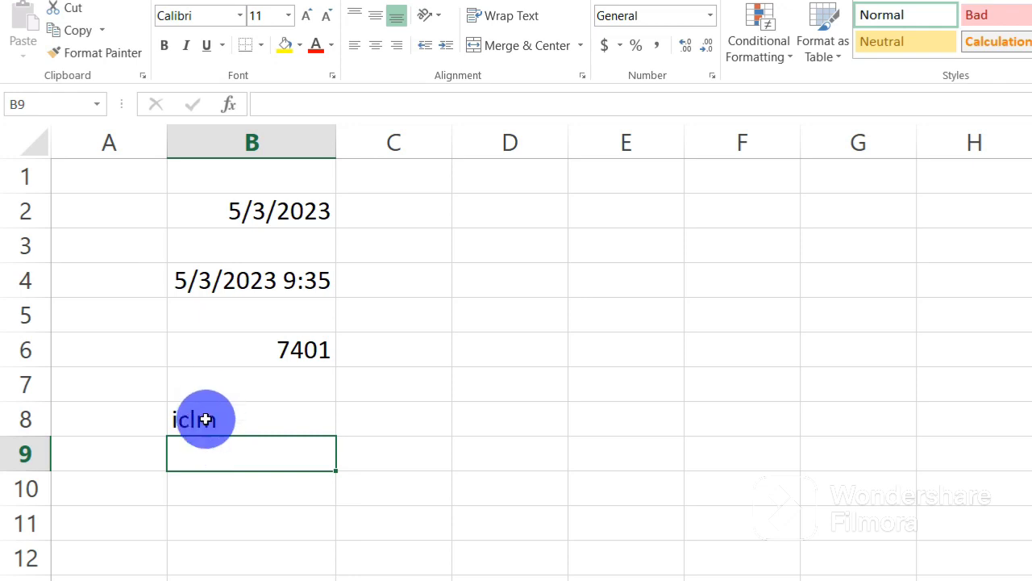
click(206, 482)
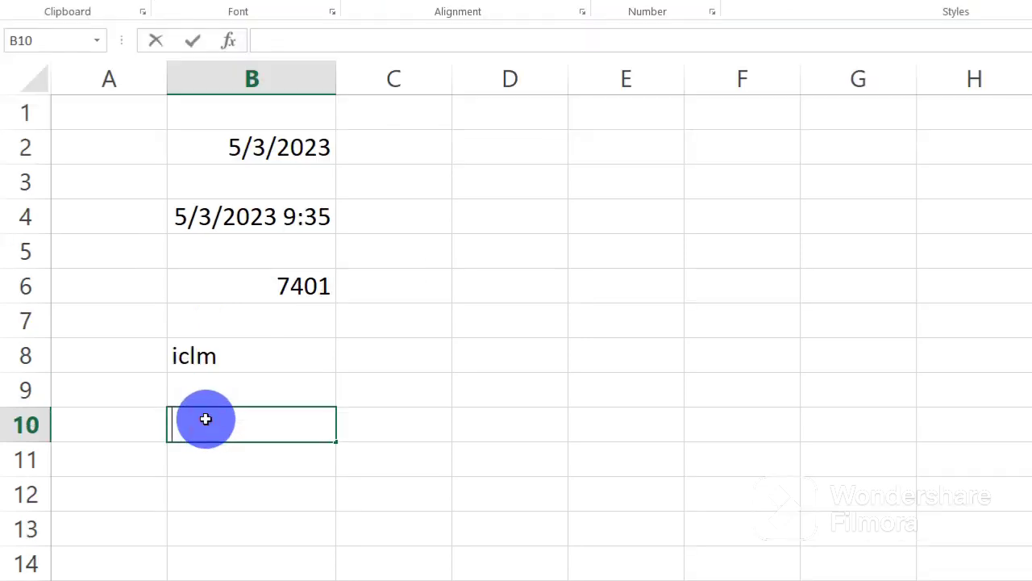
Enter =UPPER("computer") in B10 to display COMPUTER, then review and re-confirm it
text(=U)
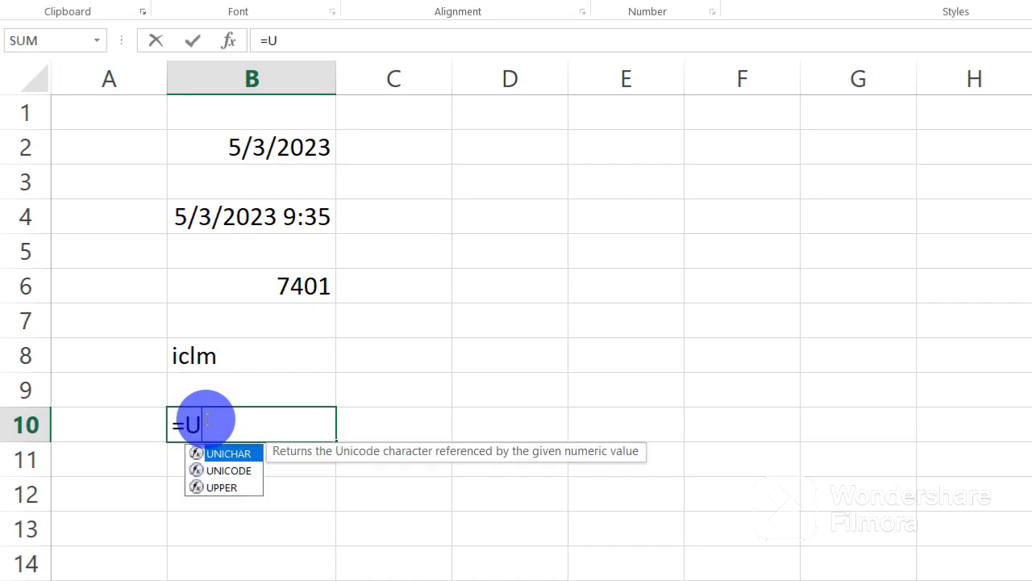
text(PPER)
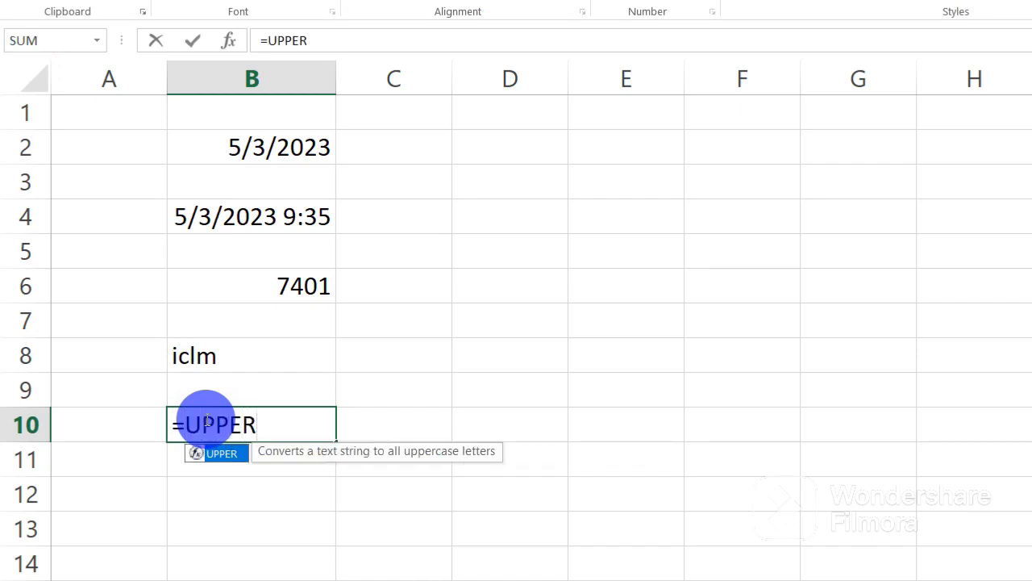
text(()
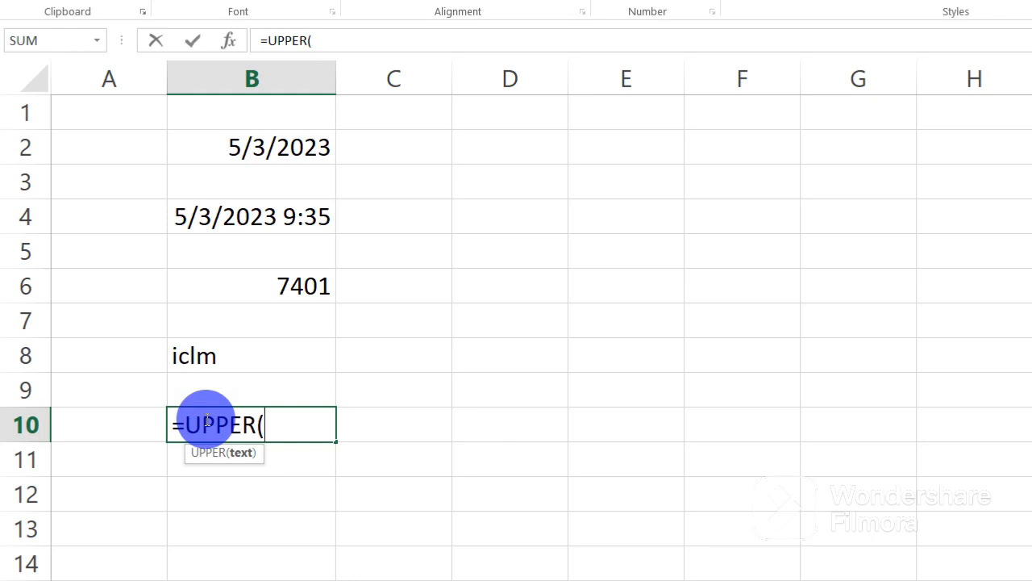
text(")
text(i)
text(clm)
key(BackSpace)
key(BackSpace)
key(BackSpace)
key(BackSpace)
text(comp)
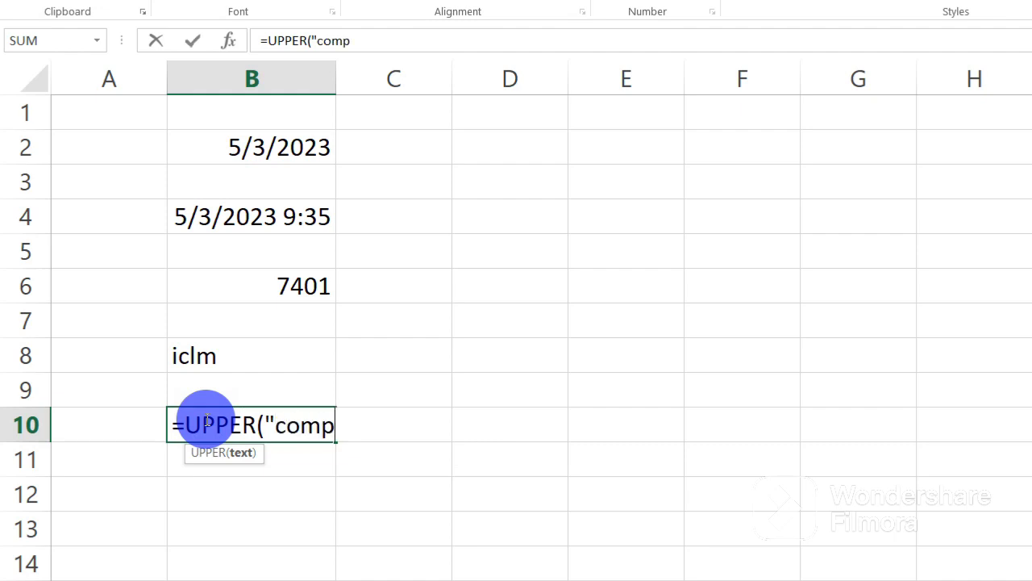
text(uter")
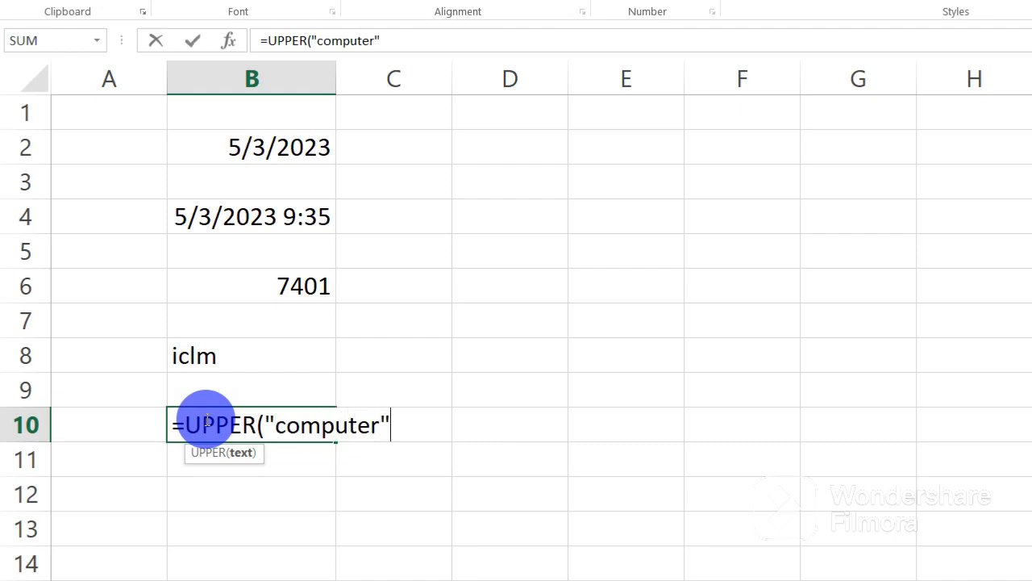
text())
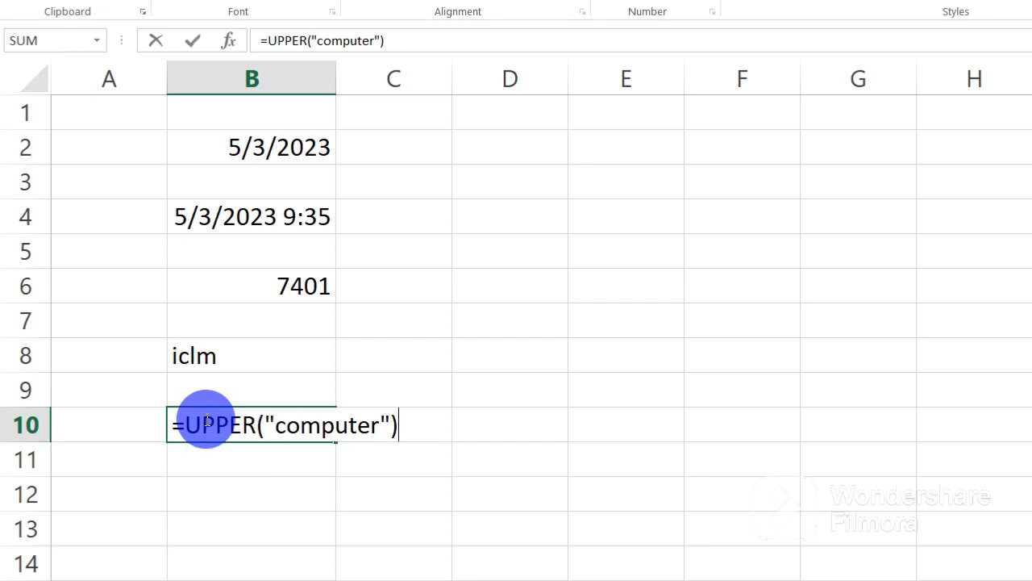
key(Return)
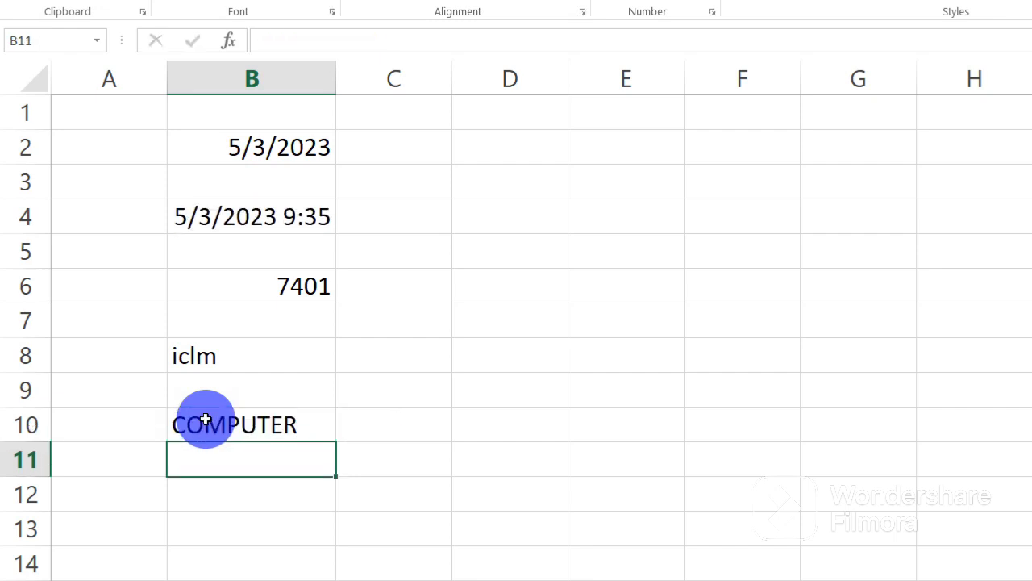
click(202, 423)
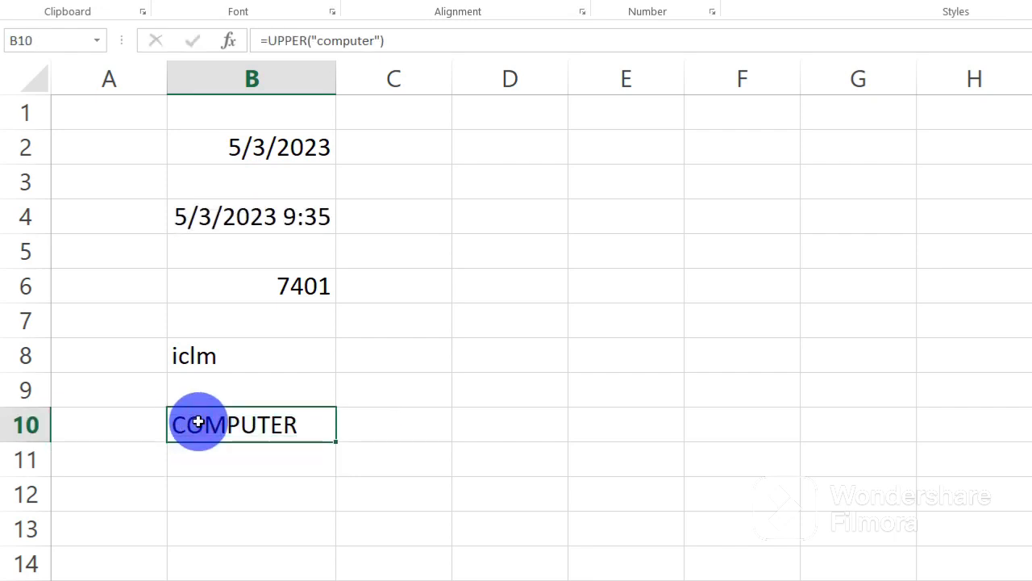
double_click(203, 425)
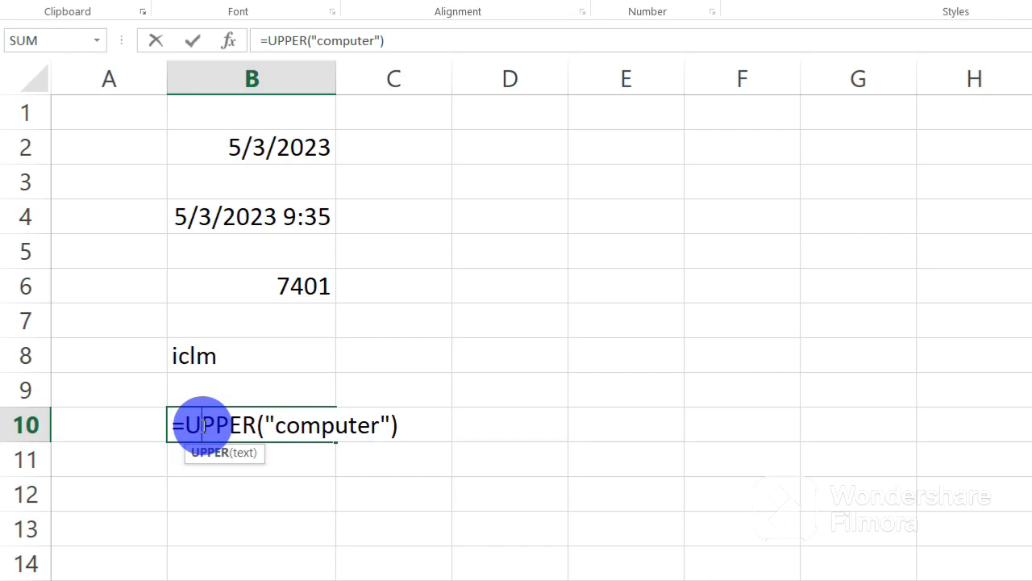
key(Return)
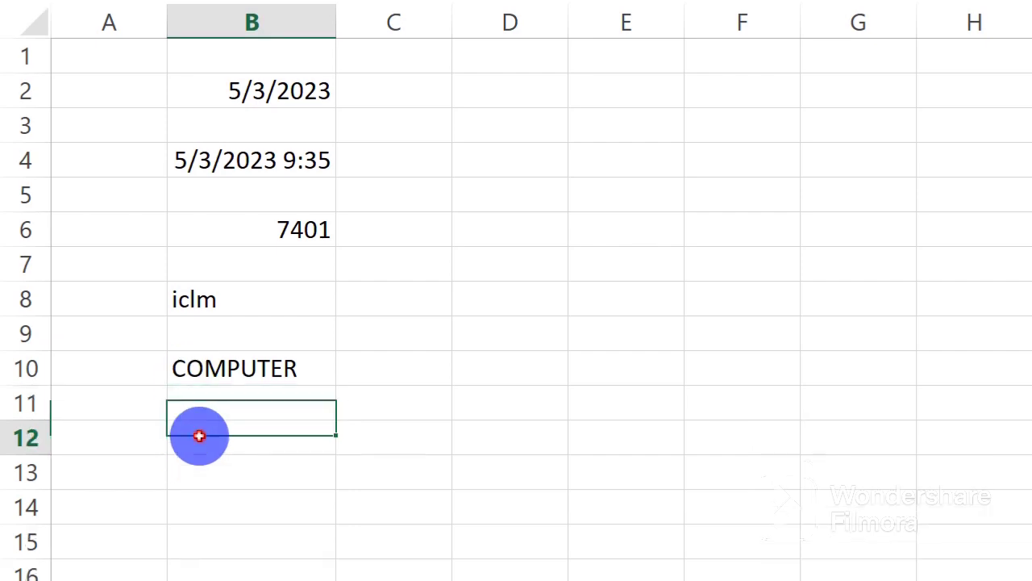
Enter =POWER(5,2) in B12 so it returns 25, and re-confirm the formula
click(200, 435)
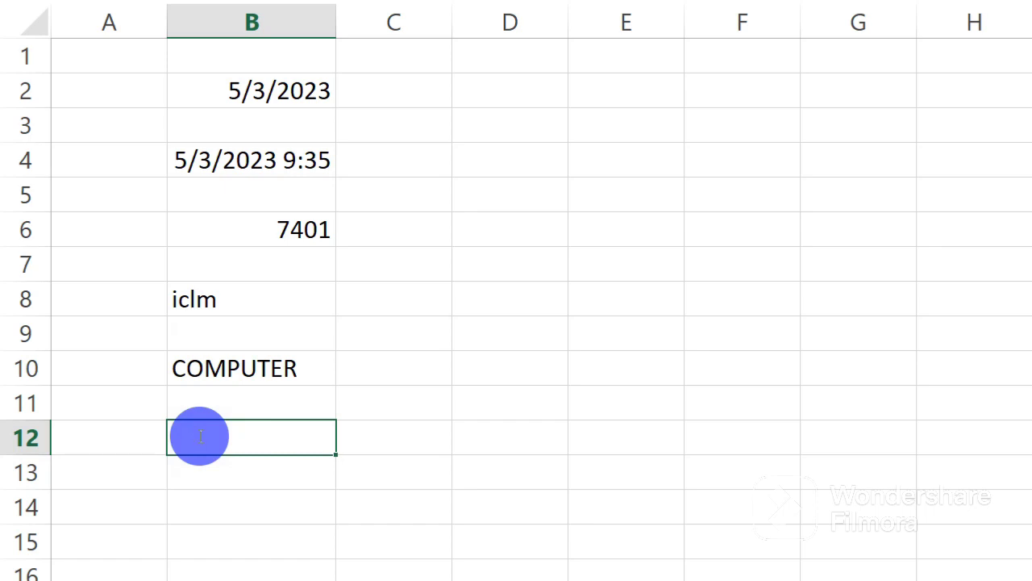
text(=pow)
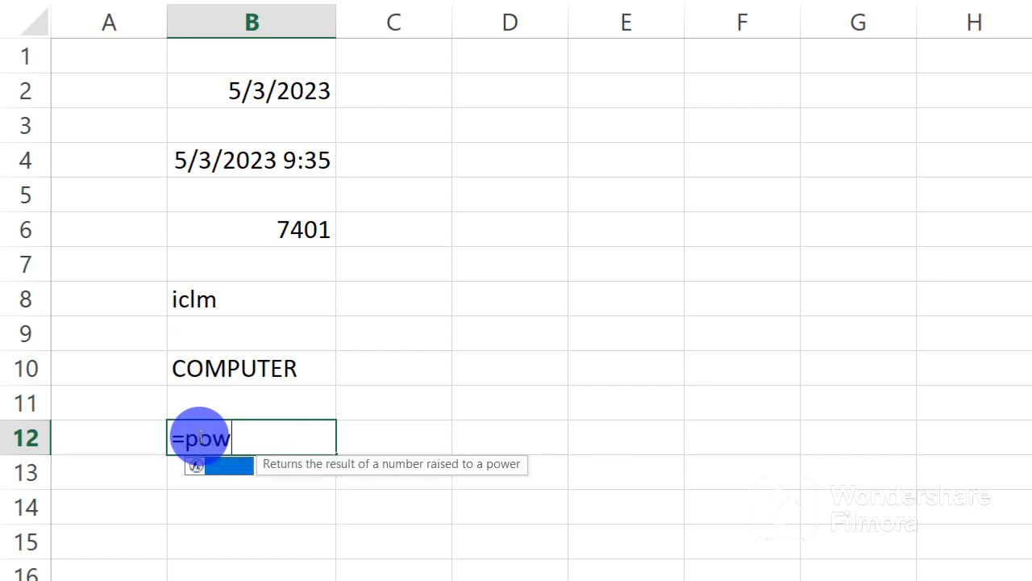
text(er()
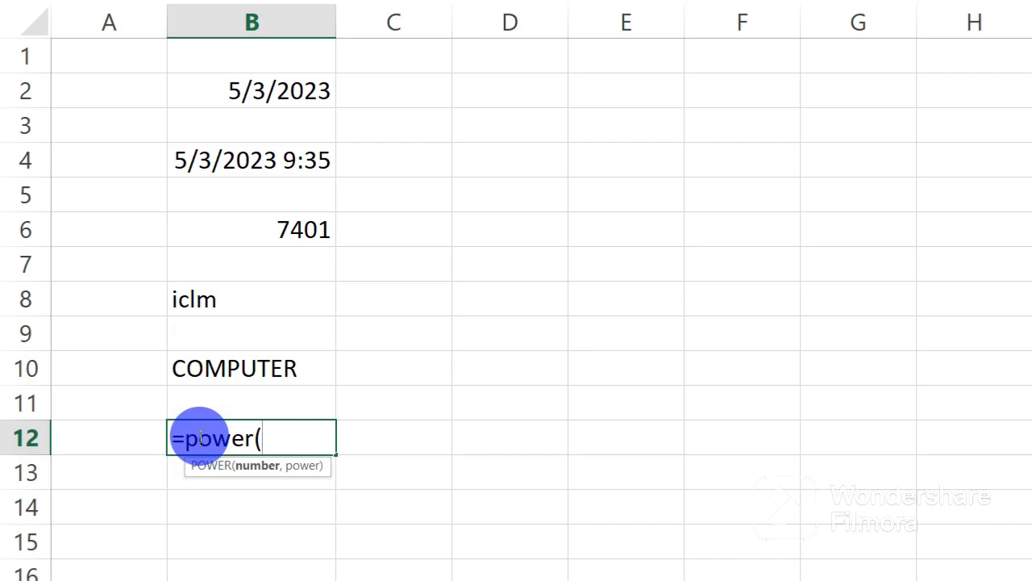
text(5)
text(,2)
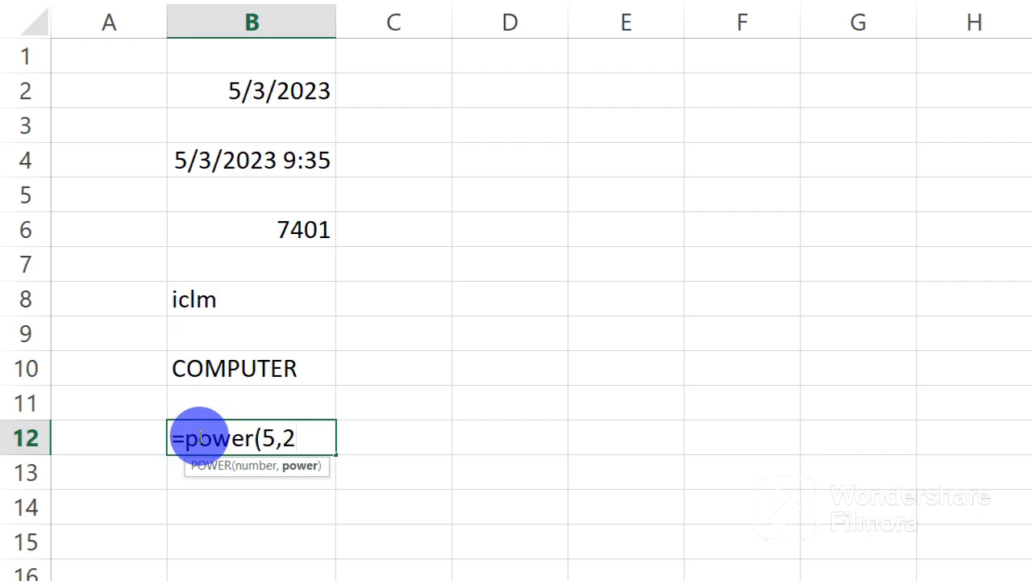
text())
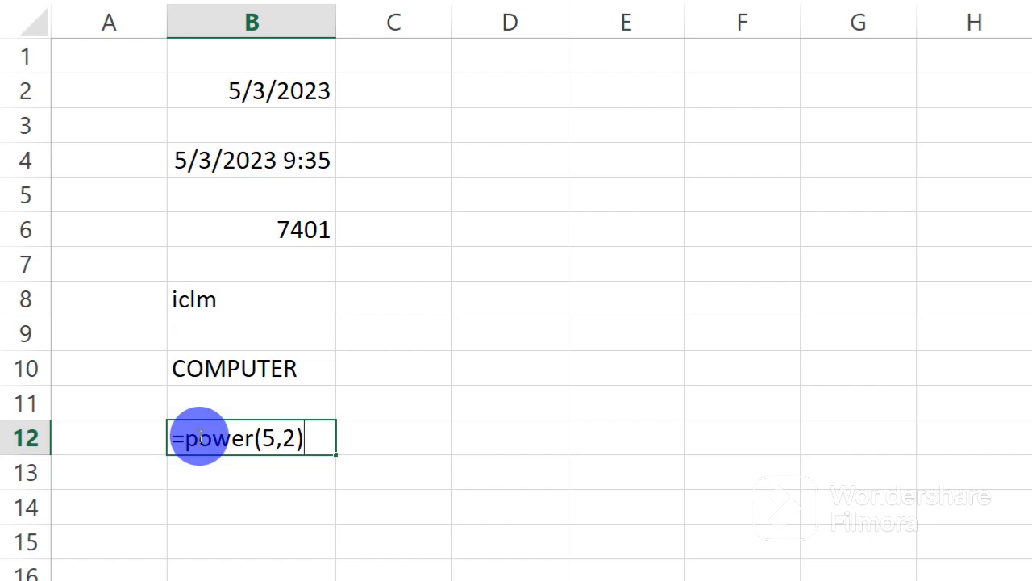
key(Return)
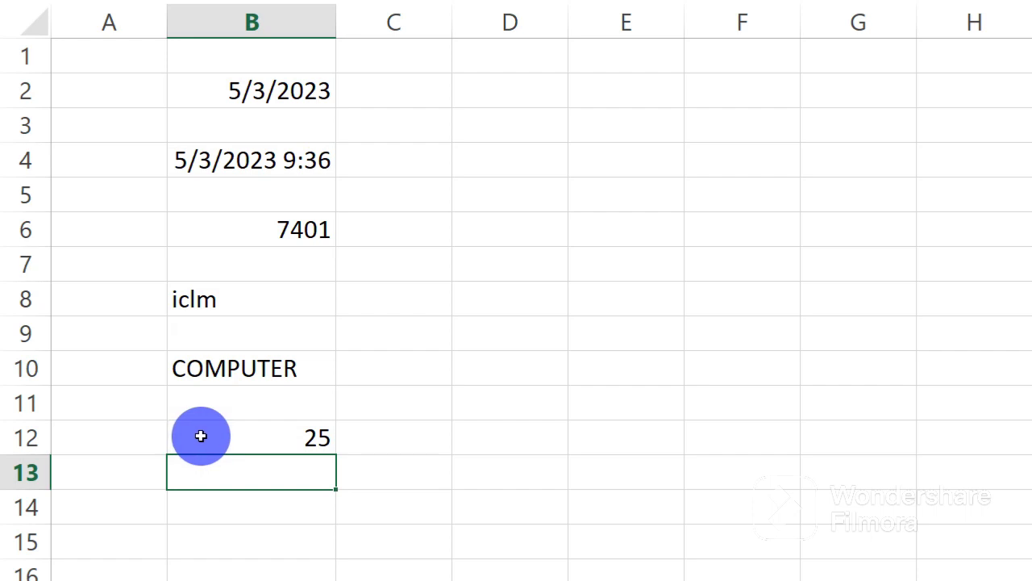
double_click(266, 434)
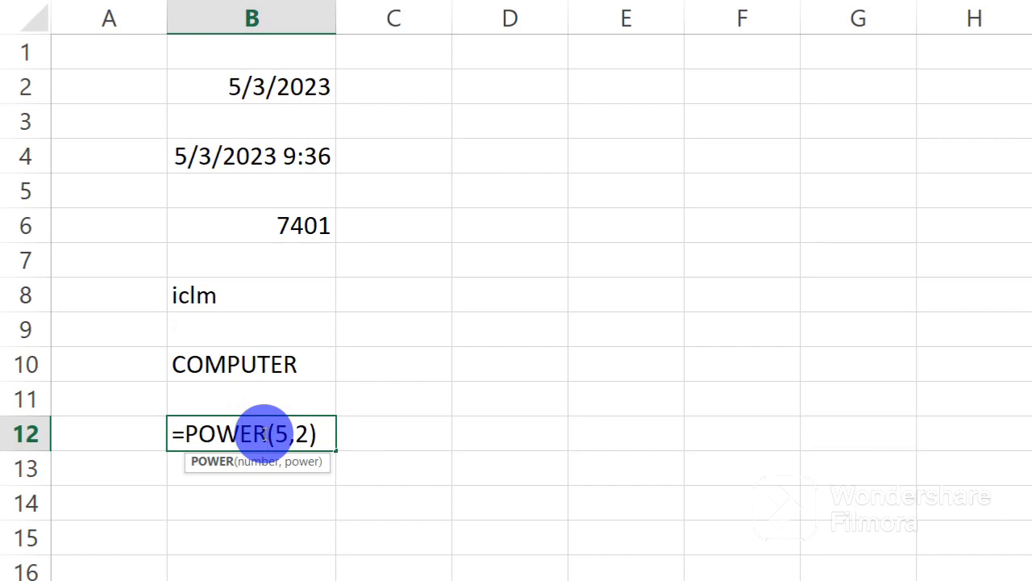
key(Return)
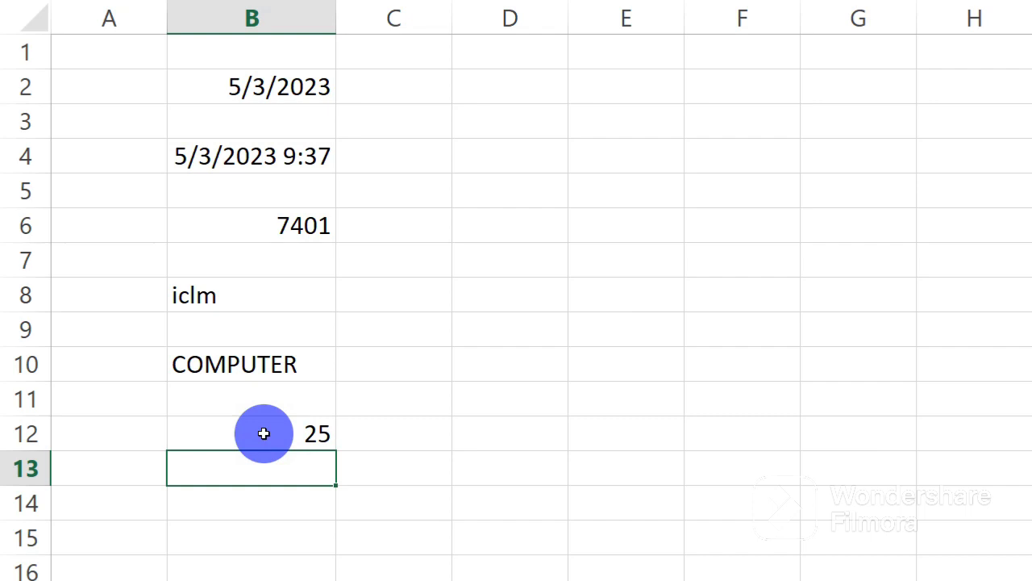
click(262, 435)
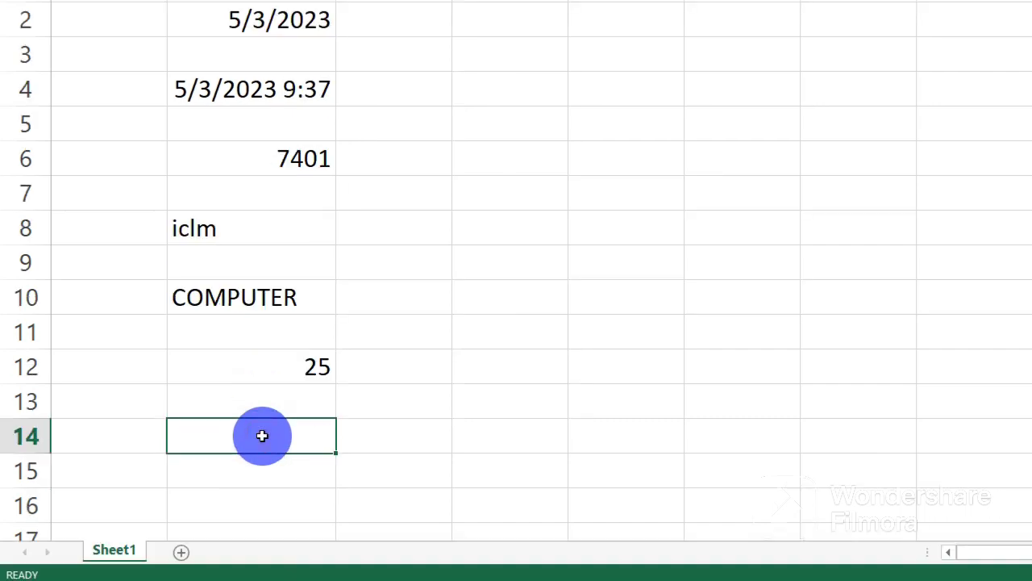
Enter =LEN("computer") in B14 so it returns 8, then review the formula
text(=)
text(len)
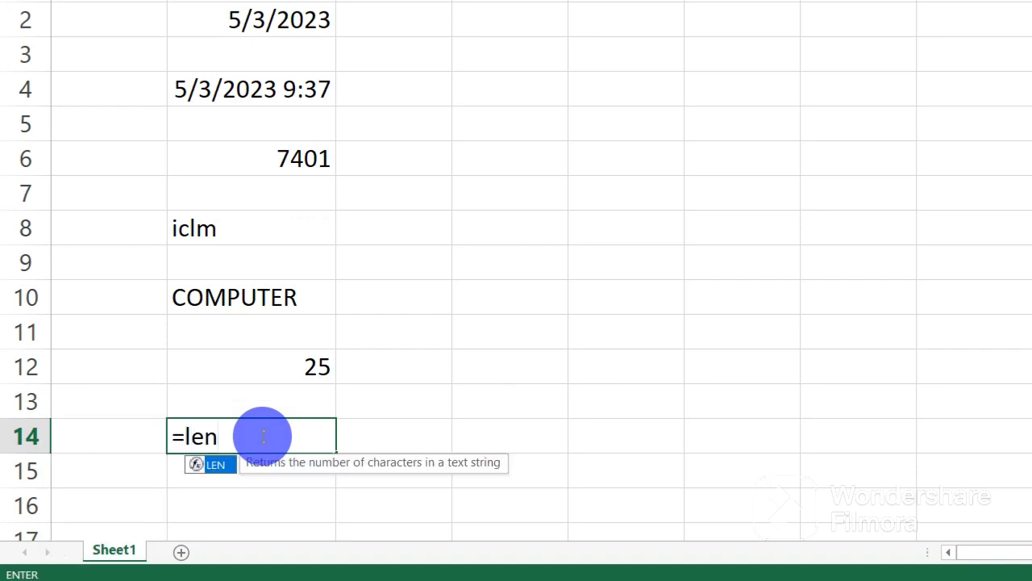
text(()
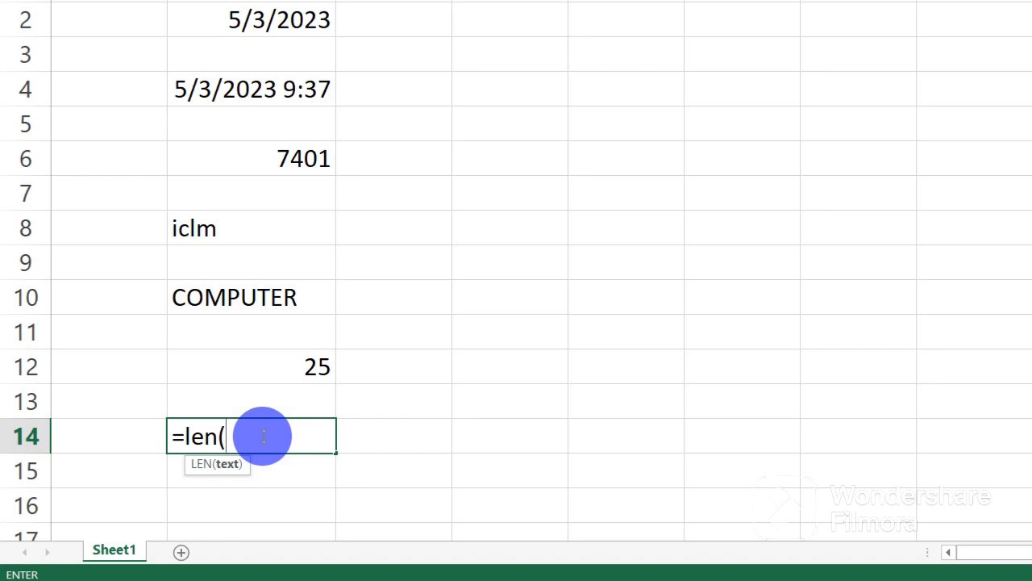
text(")
text(com)
text(pute)
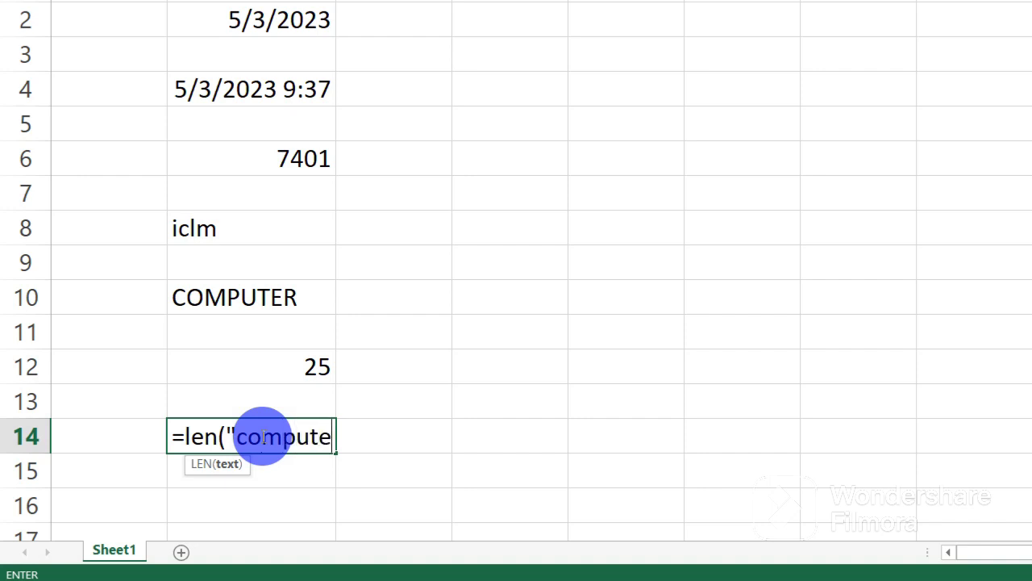
text(r")
text())
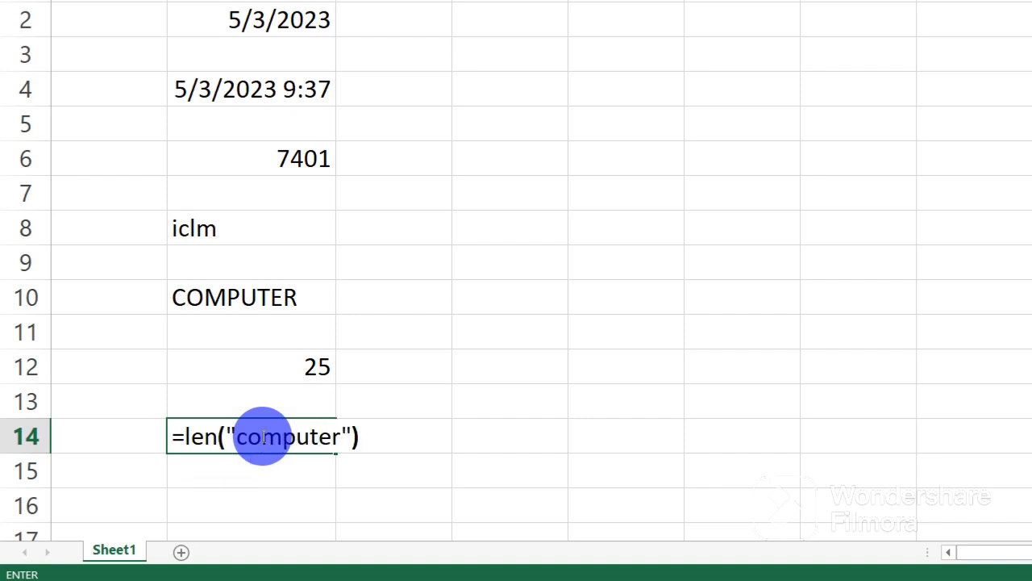
key(Return)
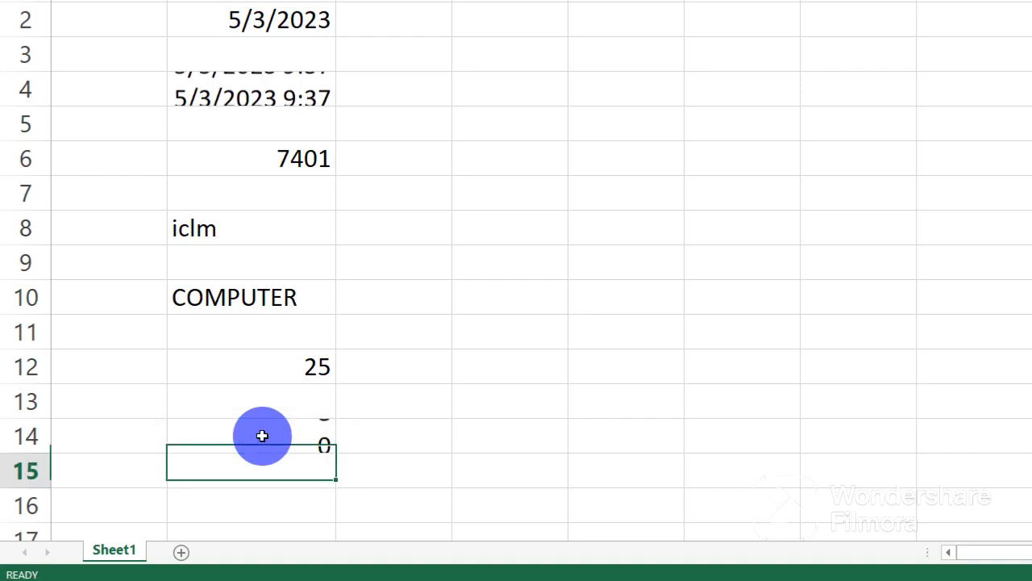
click(263, 436)
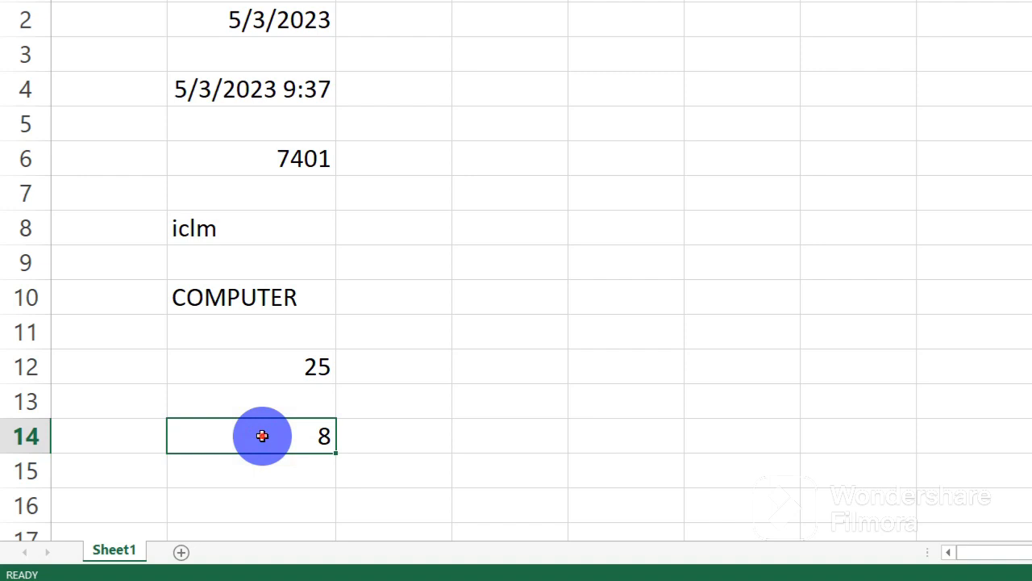
double_click(262, 436)
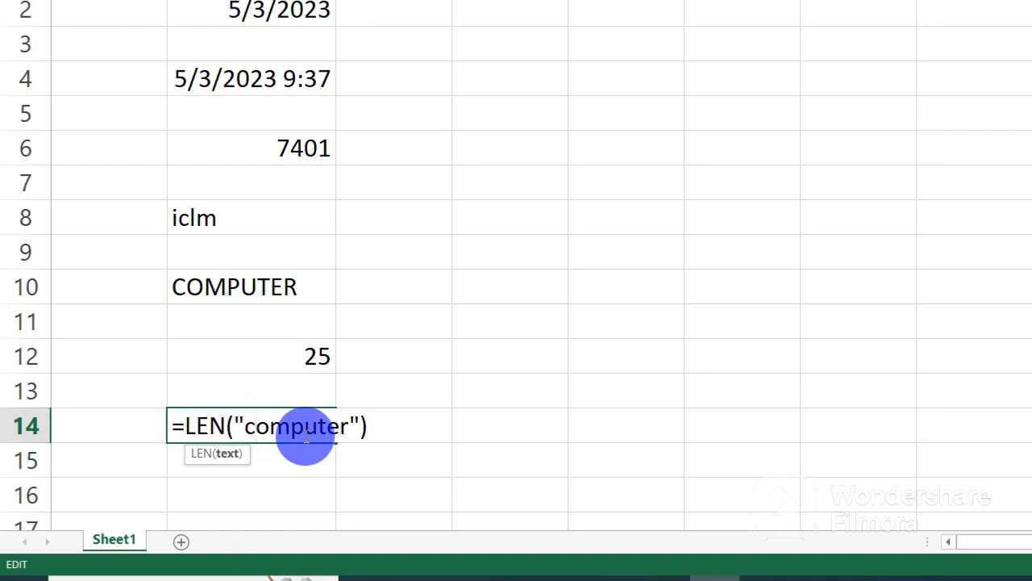
key(Return)
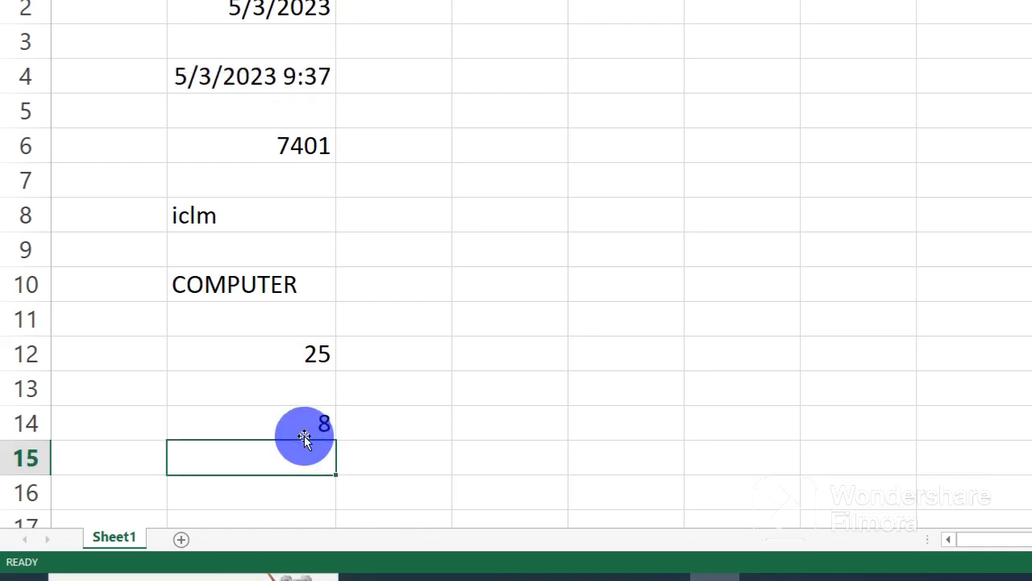
click(286, 459)
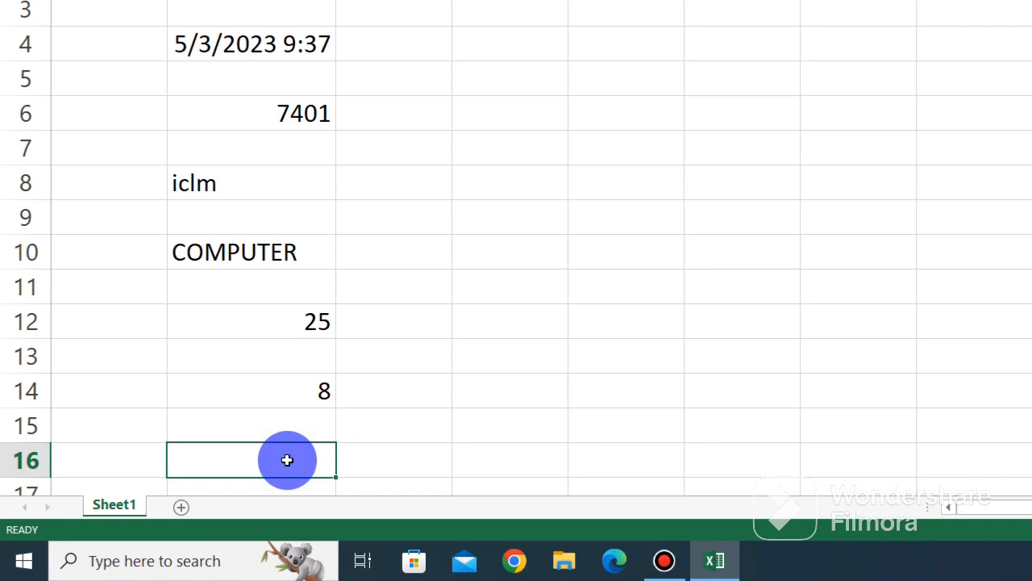
Enter =FACT(5) in B16 so it returns 120, then review the formula
text(=)
text(fa)
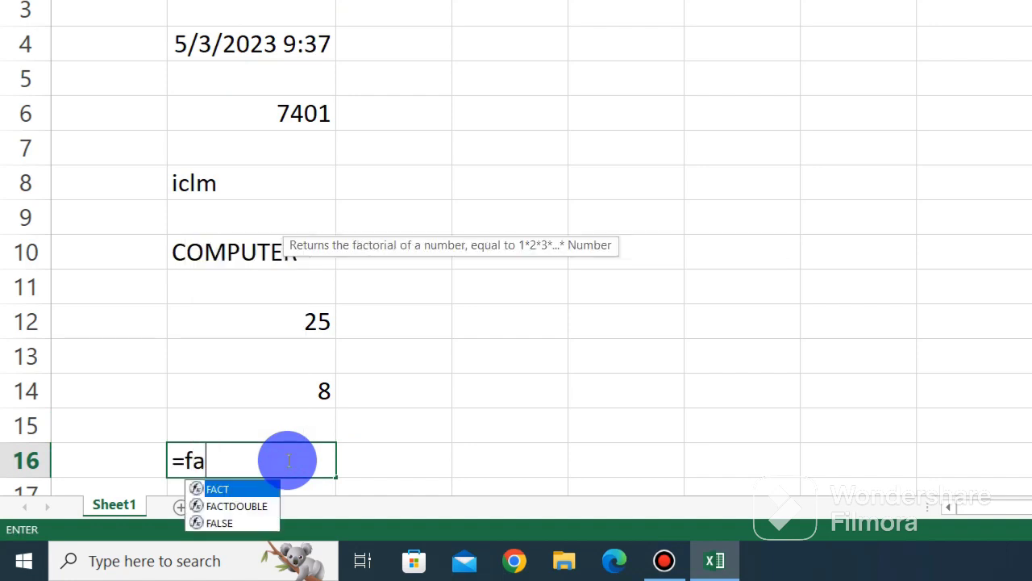
text(ct)
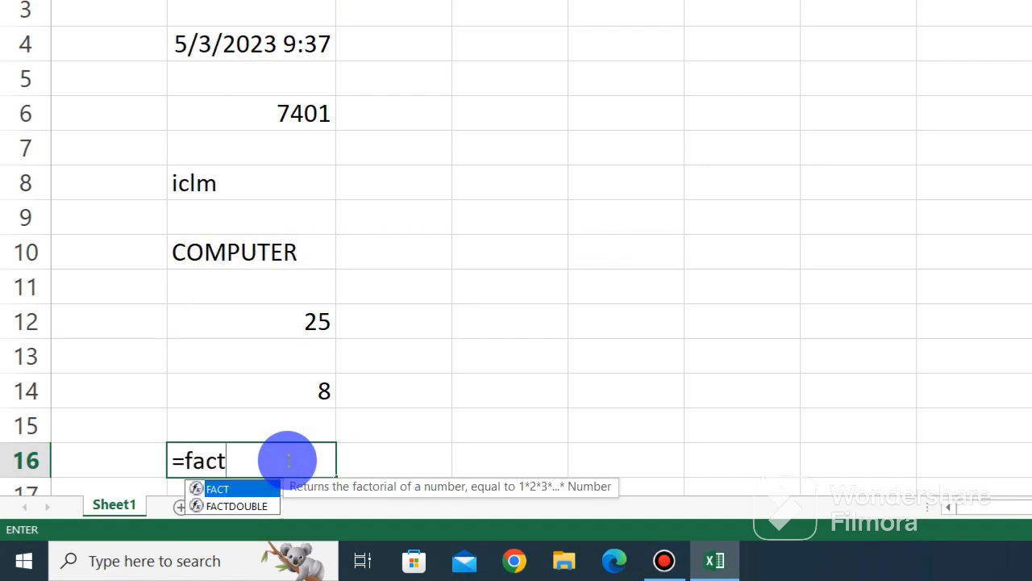
text((5)
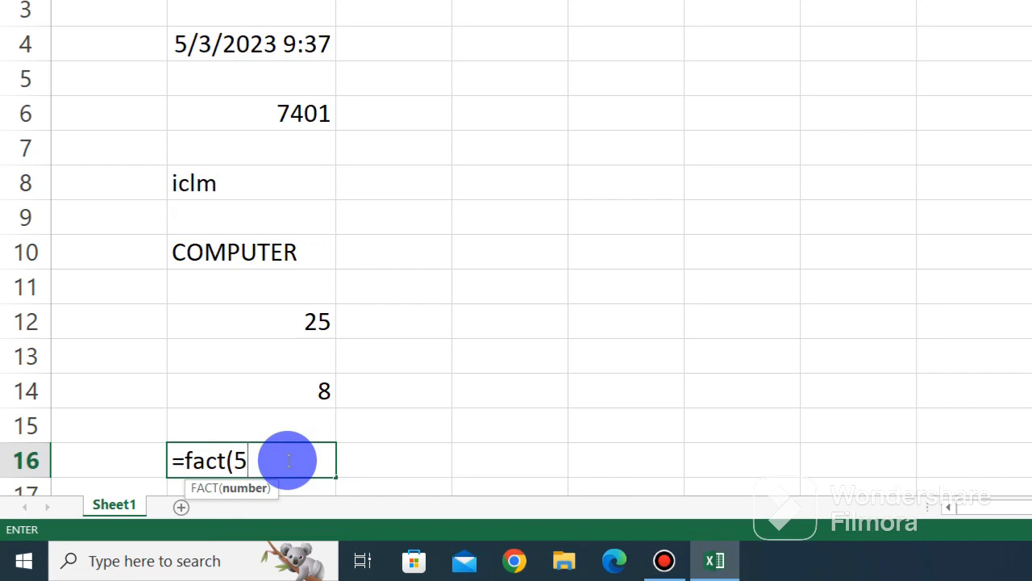
text())
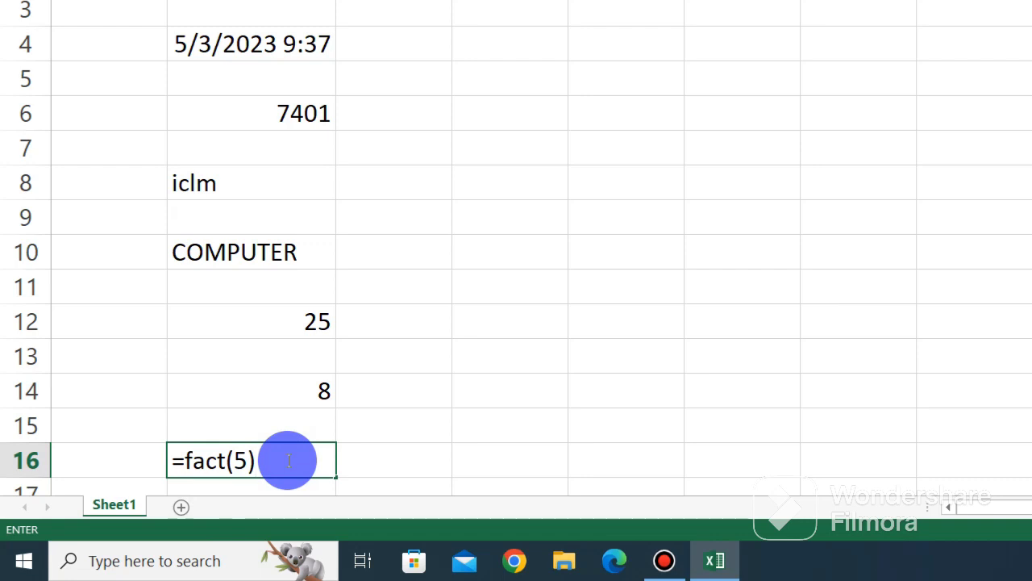
key(Return)
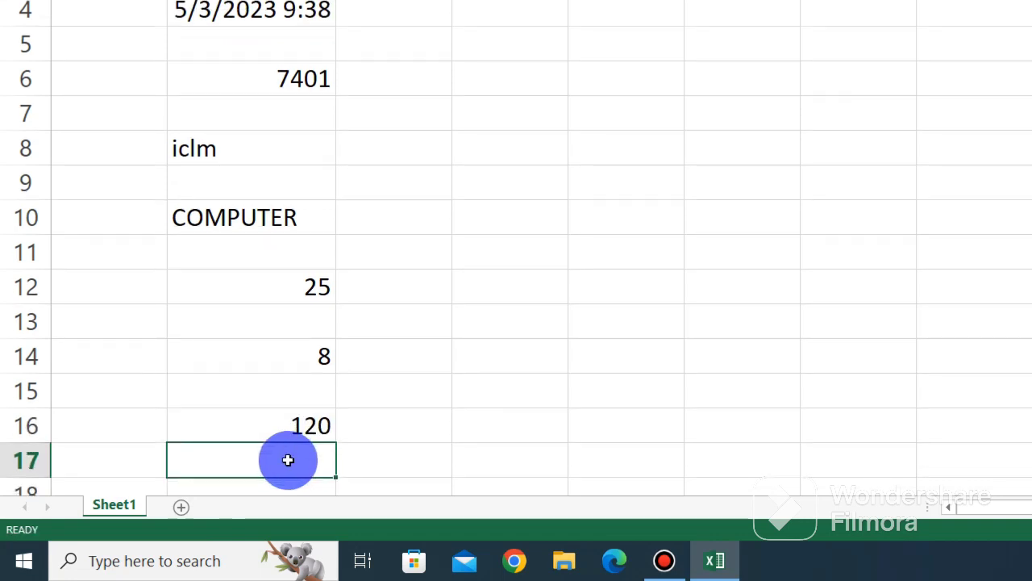
scroll(282, 458, down, 1)
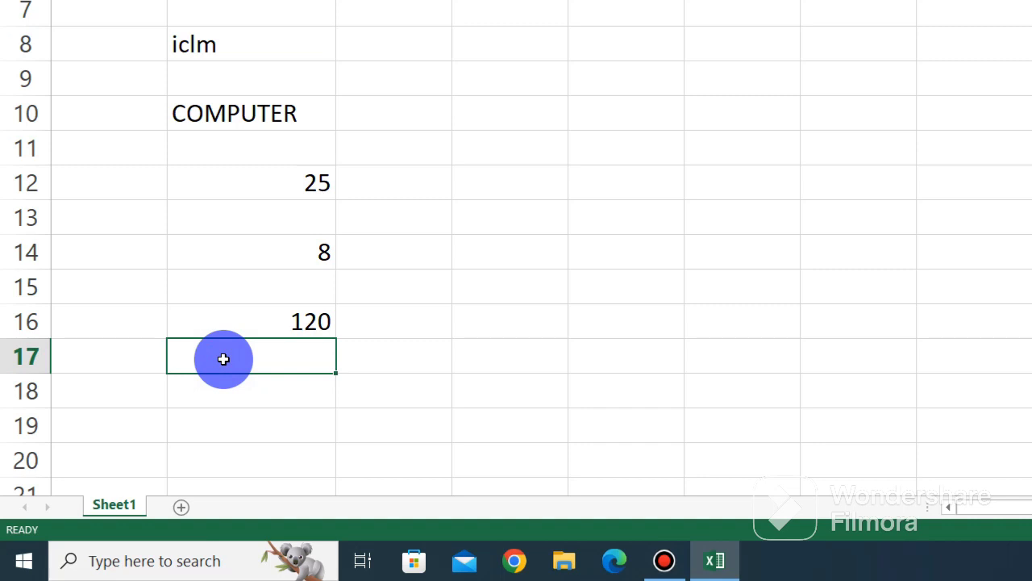
click(266, 321)
double_click(266, 321)
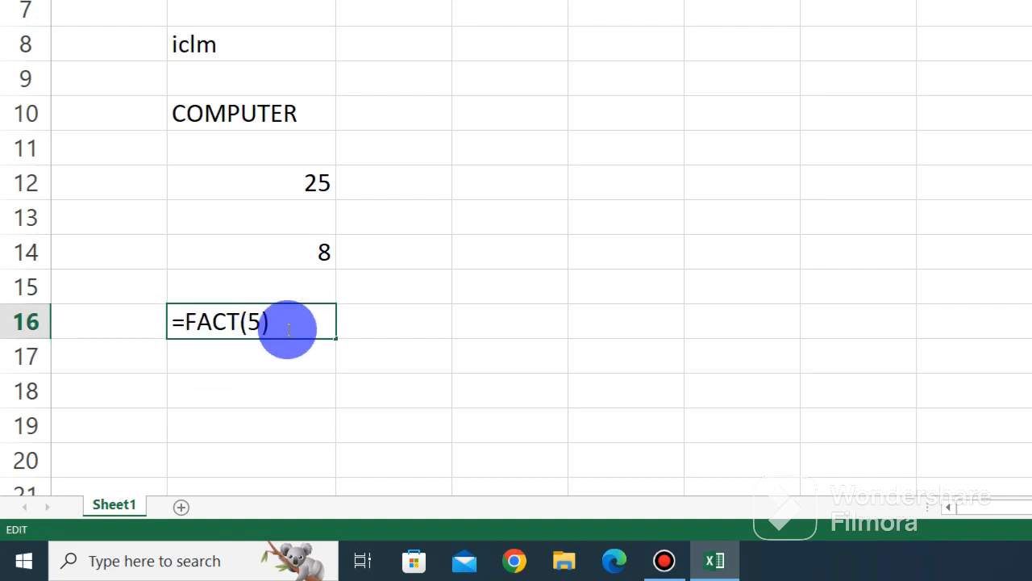
key(Return)
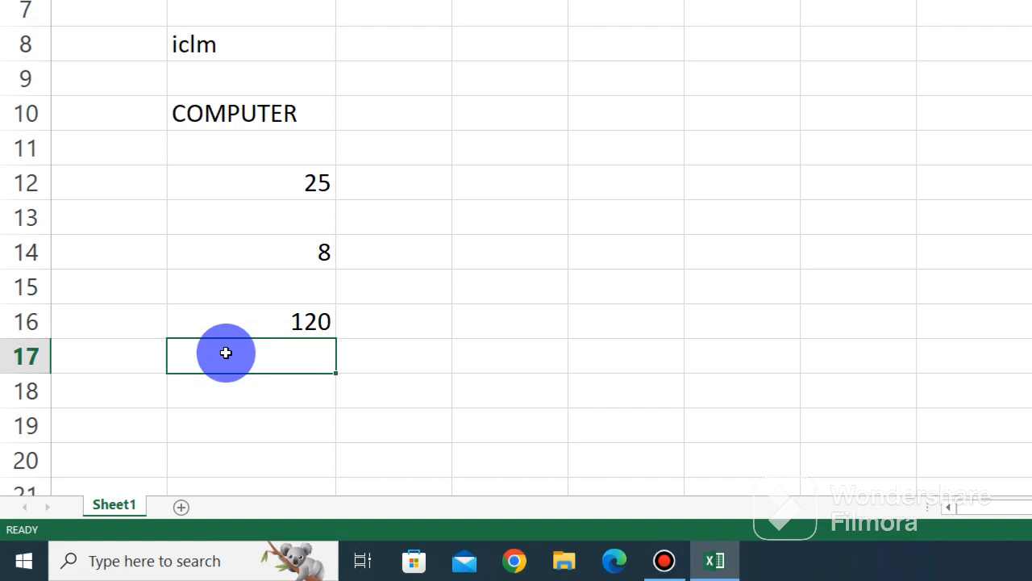
Type the values 1, 2, 3, 4 and 5 across cells B17 to F17
text(1)
key(Tab)
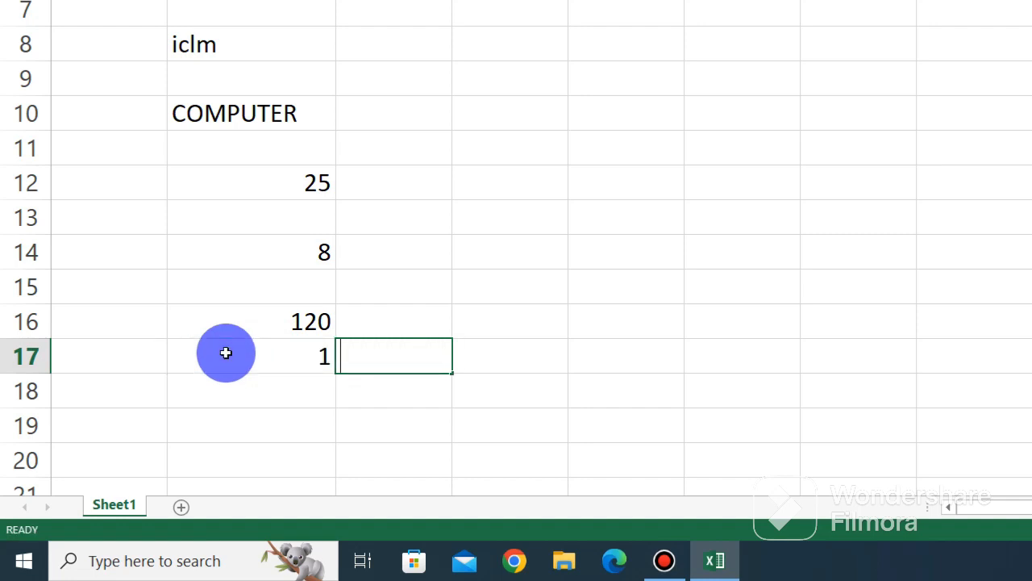
text(2)
key(Tab)
text(3)
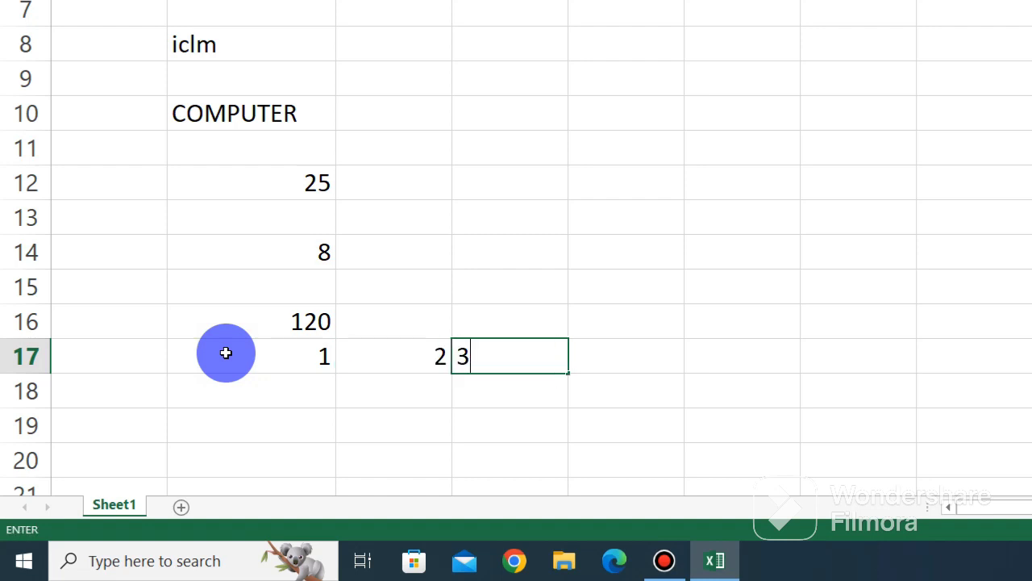
key(Tab)
text(4)
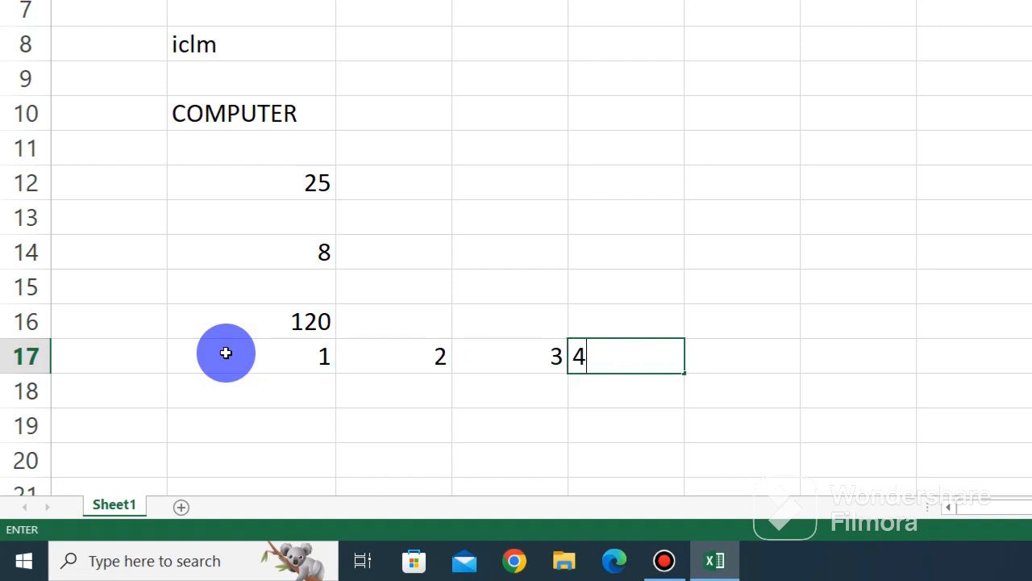
key(Tab)
text(5)
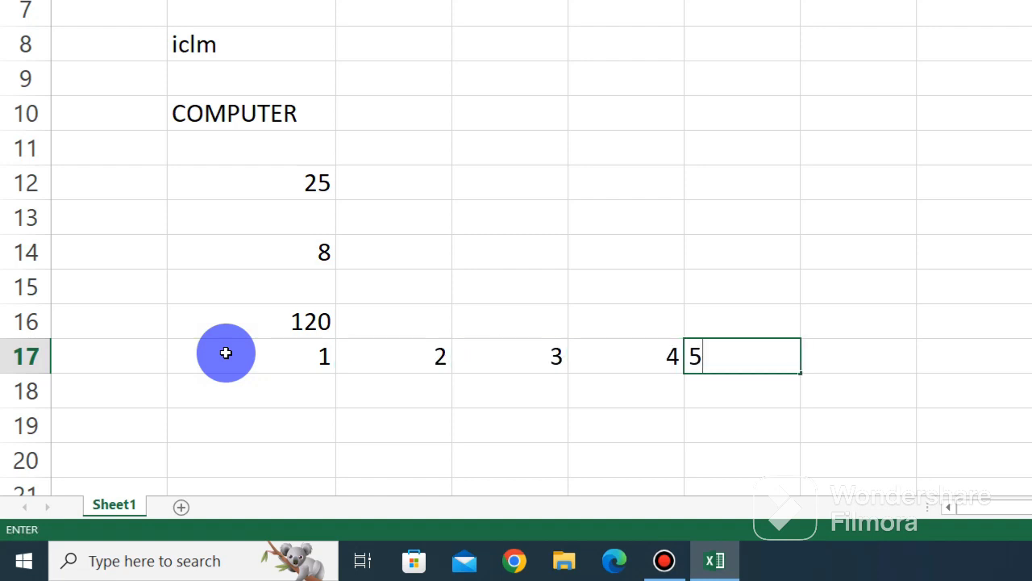
click(403, 419)
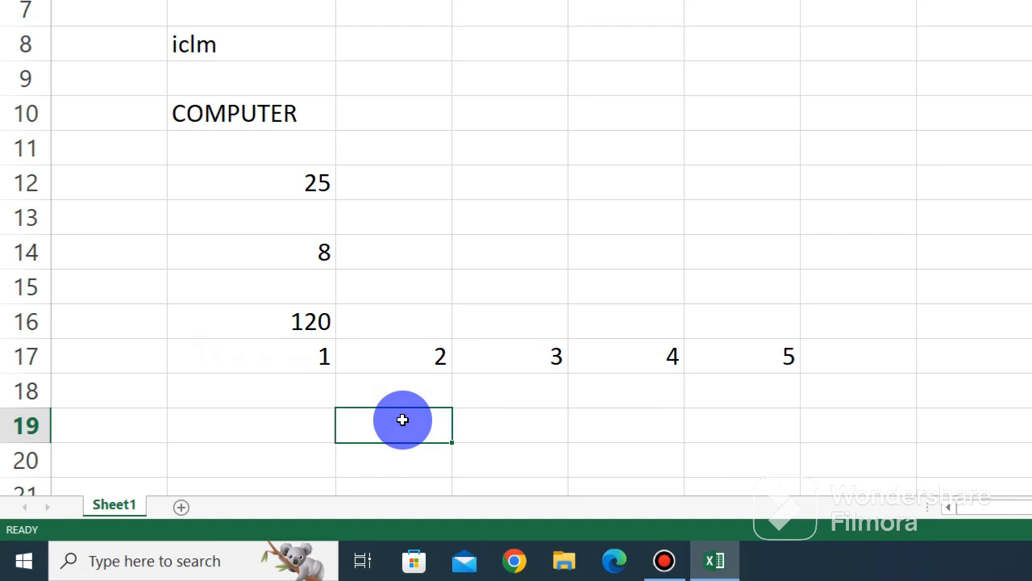
Enter the product formula =B17*C17*D17*E17*F17 in C19
text(=)
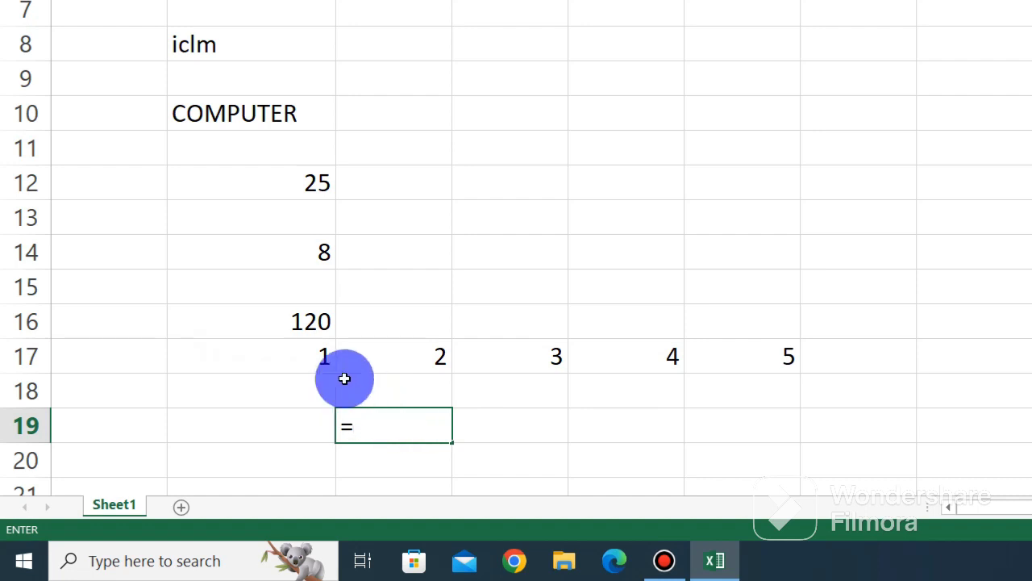
click(296, 356)
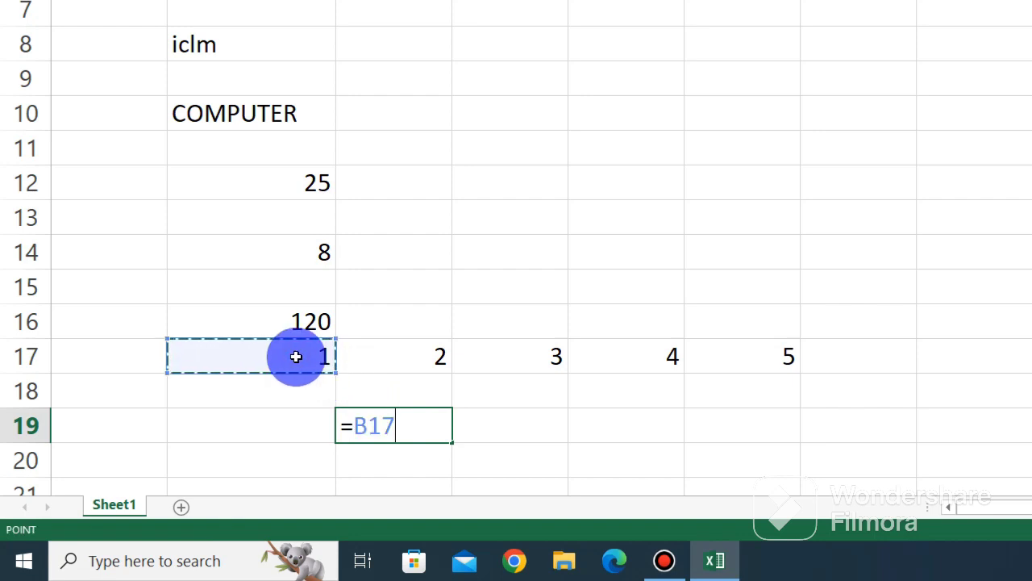
text(*)
click(382, 358)
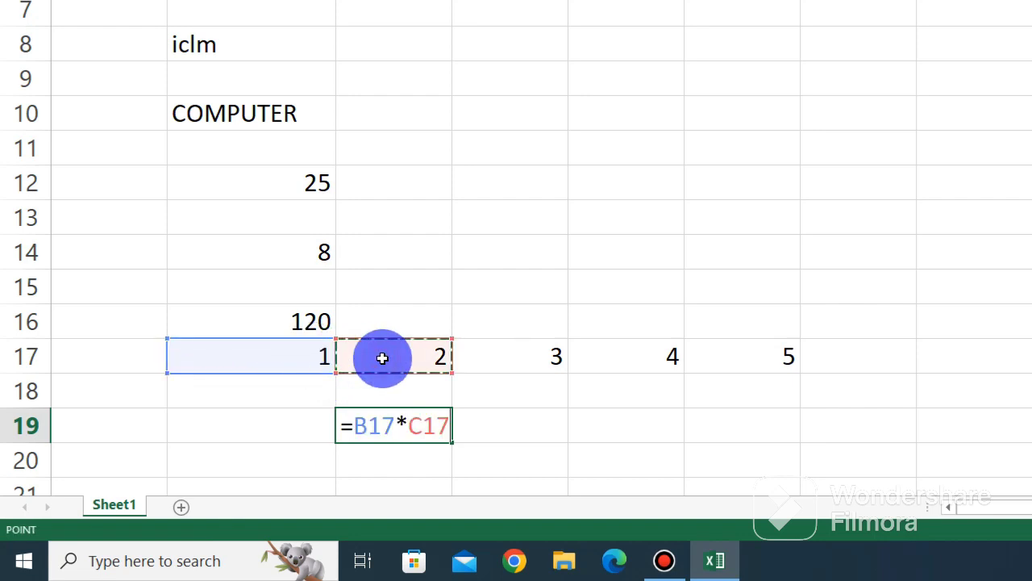
text(*)
click(545, 353)
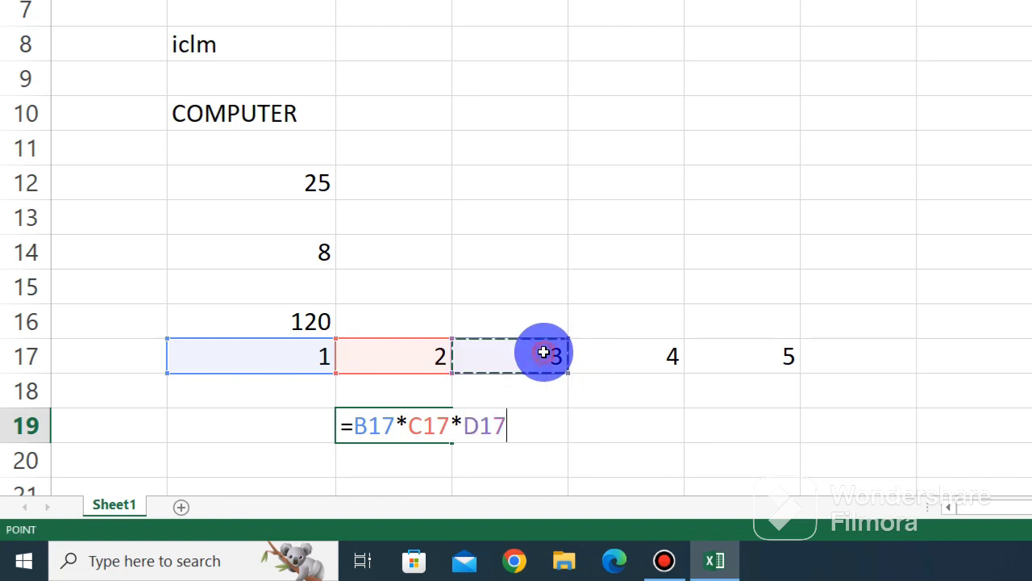
text(*)
click(610, 357)
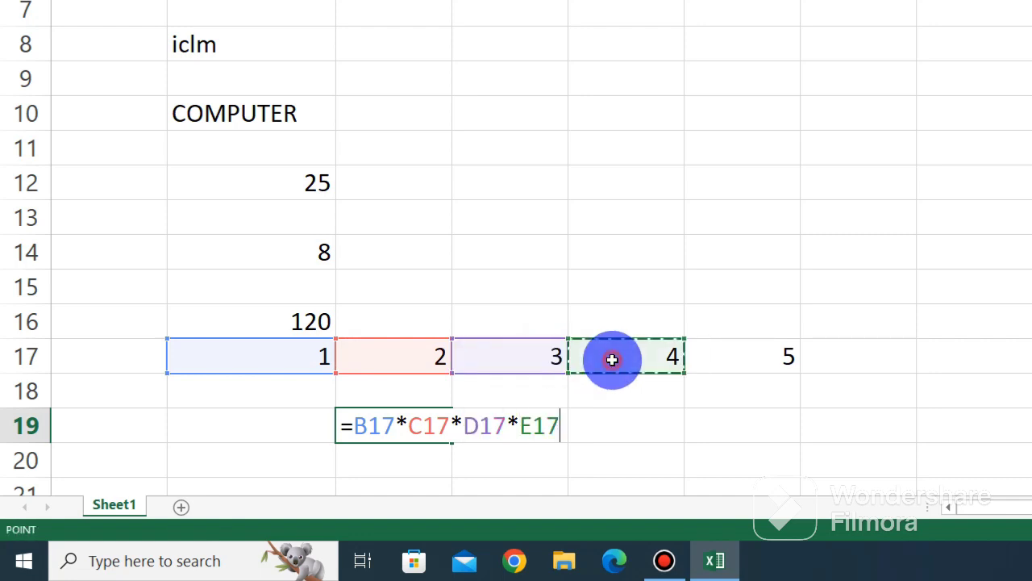
text(*)
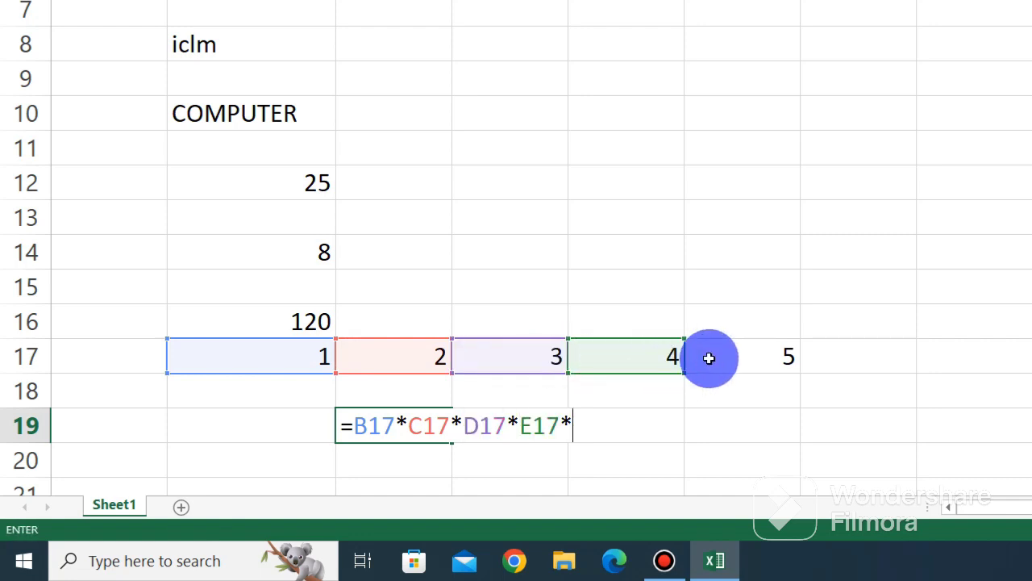
click(710, 357)
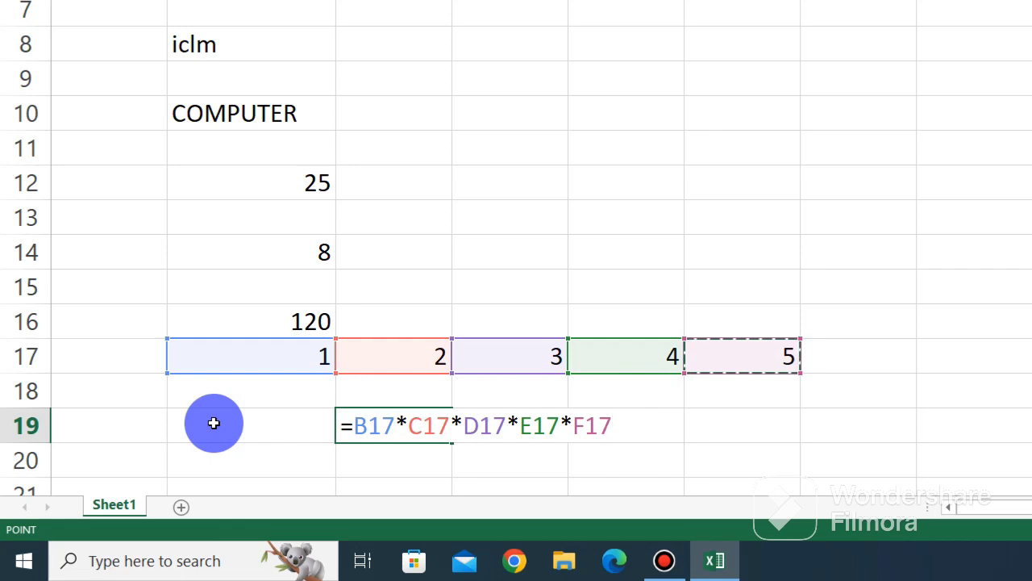
key(Return)
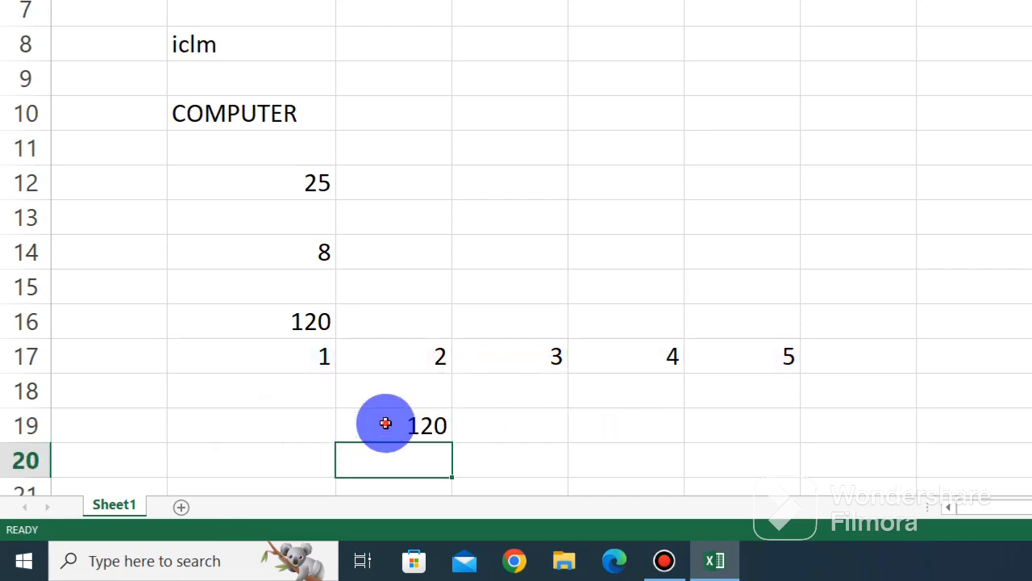
Check C19's 120 against the =FACT(5) formula in B16
click(386, 423)
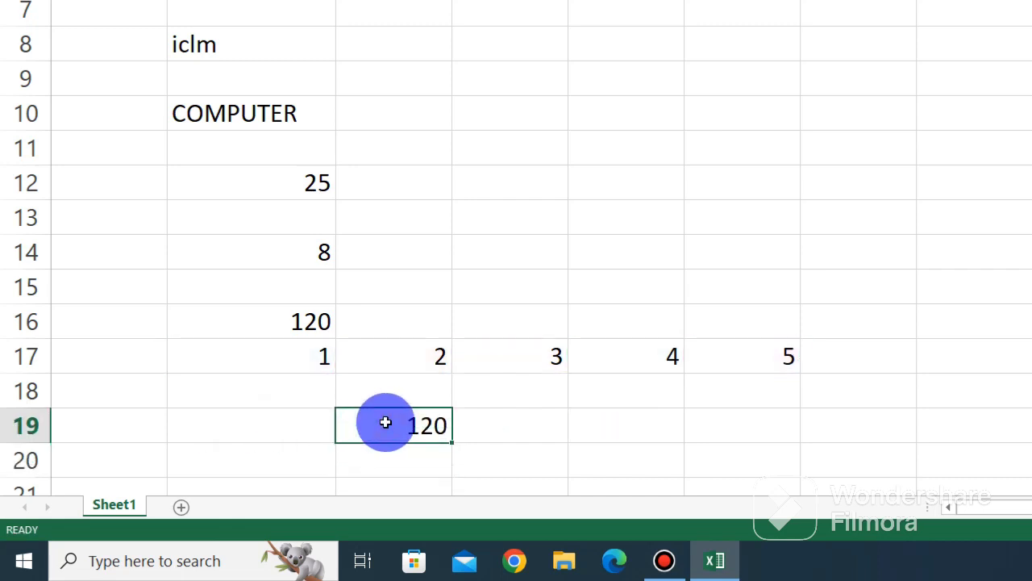
double_click(315, 323)
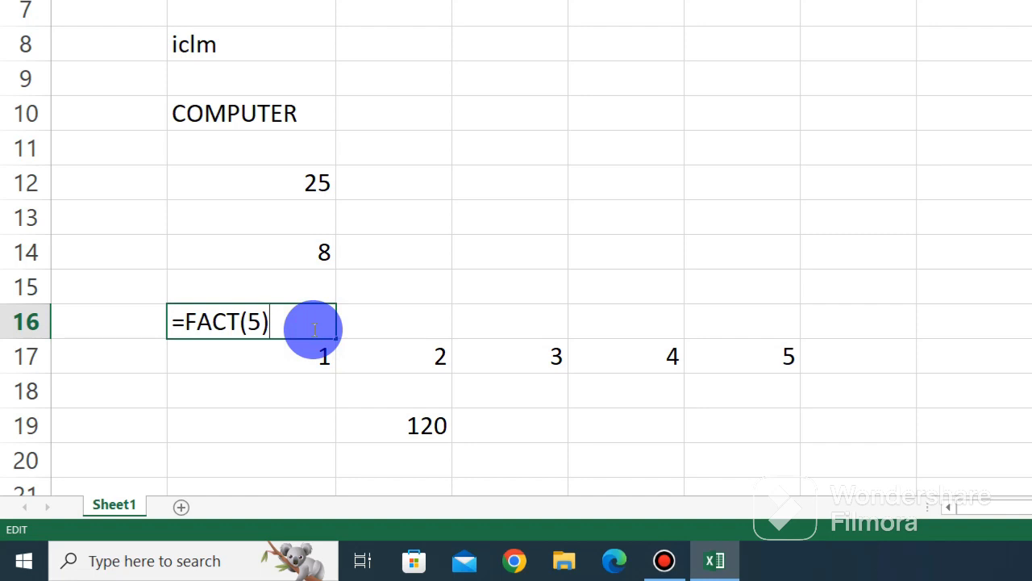
click(408, 423)
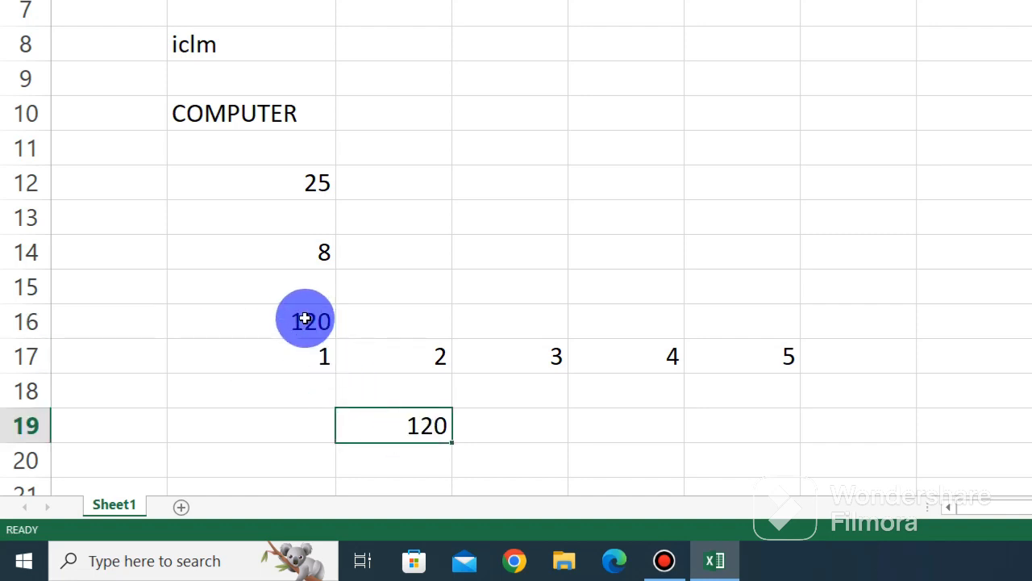
click(306, 319)
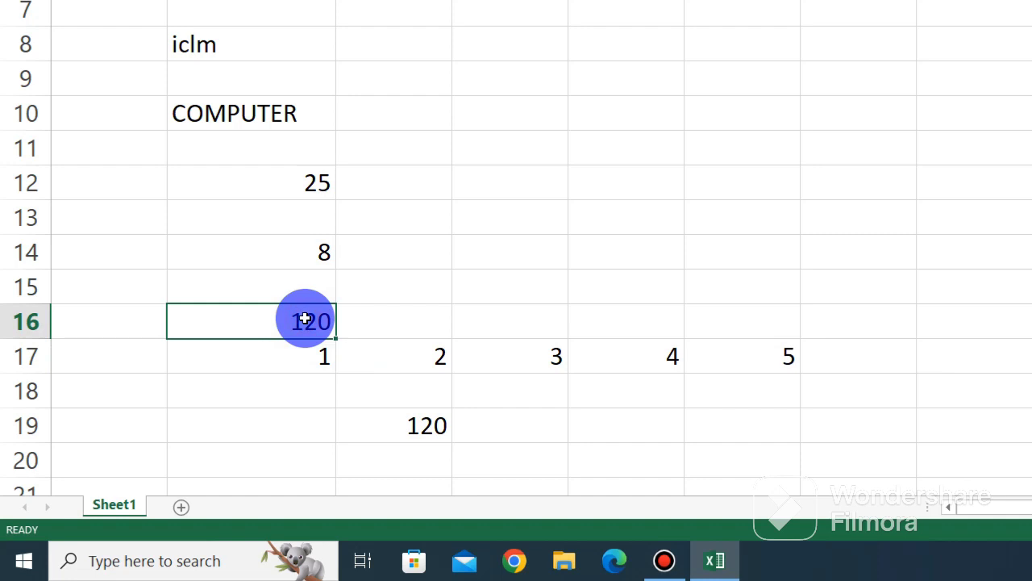
double_click(300, 317)
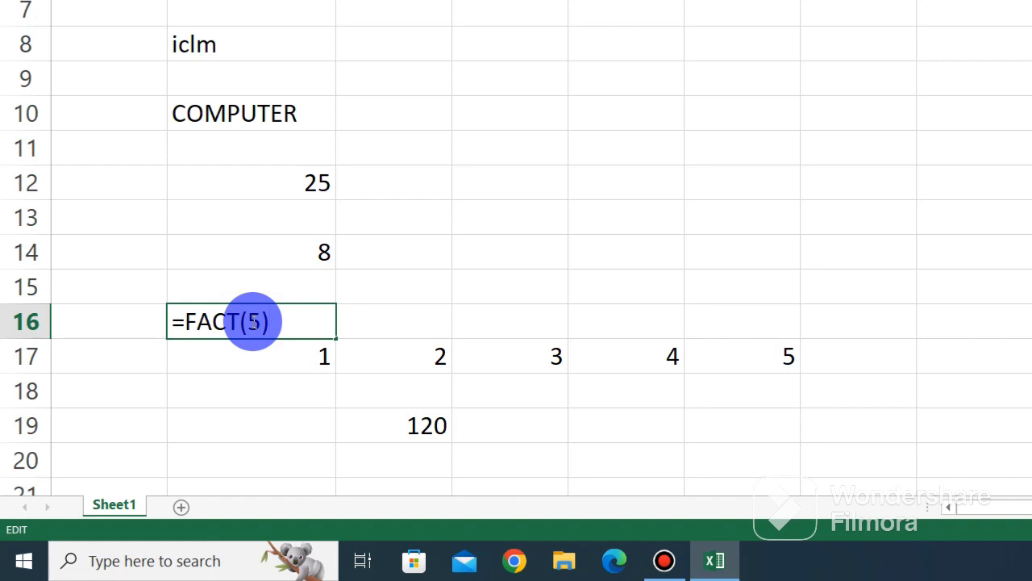
key(Return)
scroll(202, 331, down, 2)
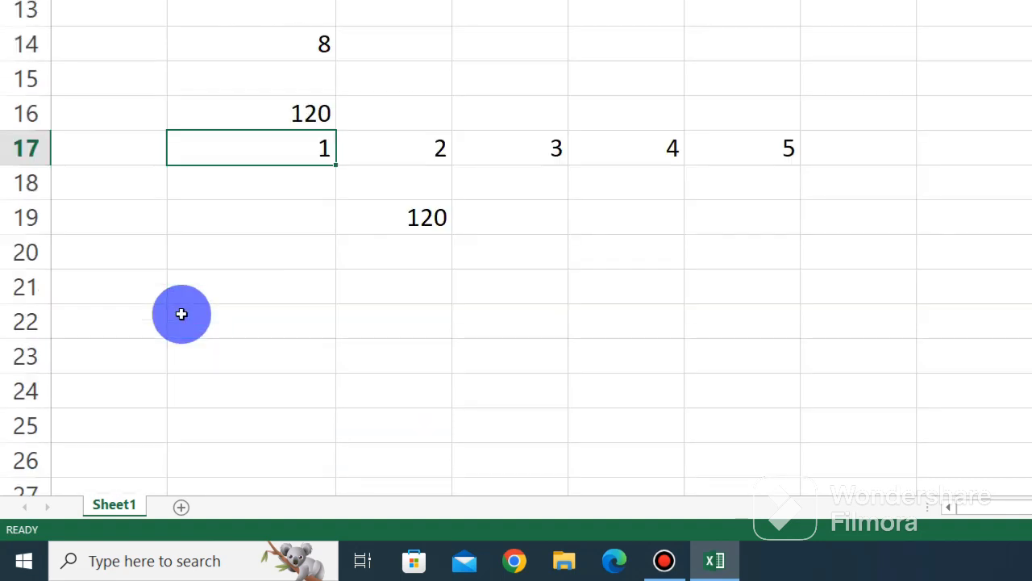
click(248, 226)
Enter =SQRT(49) in B20 and confirm it returns 7
click(256, 254)
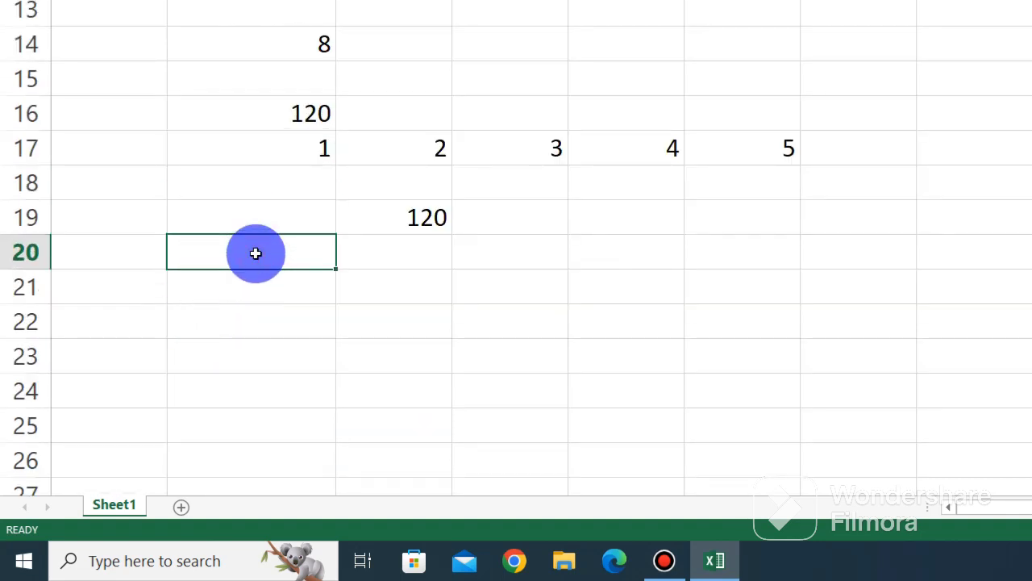
text(=)
text(sqrt)
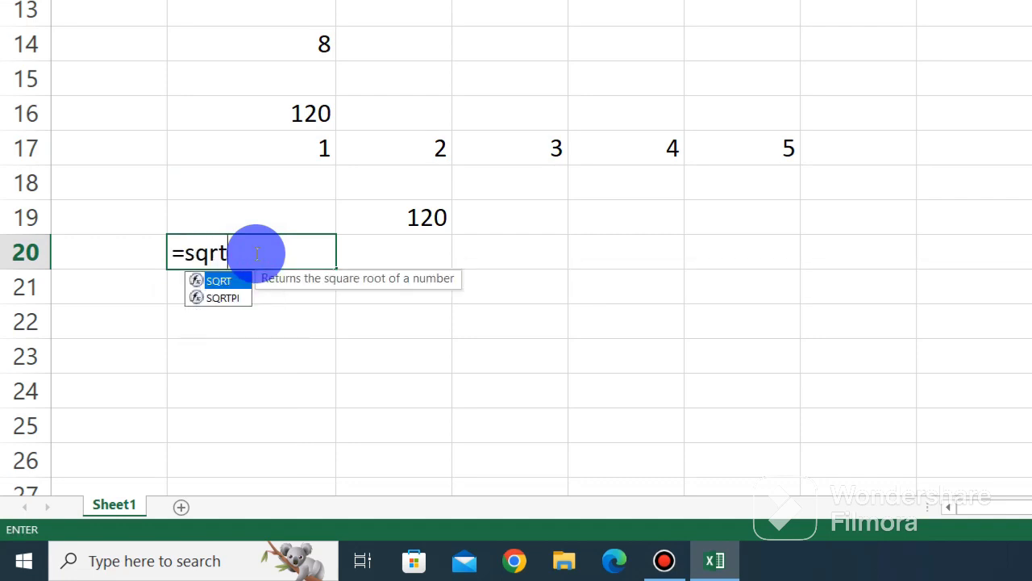
text(()
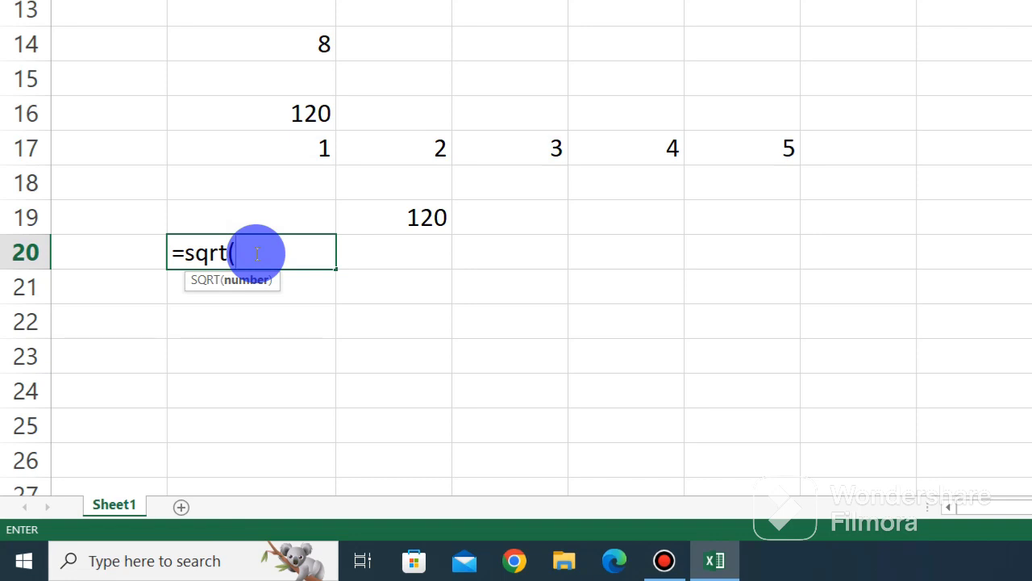
text(49)
text())
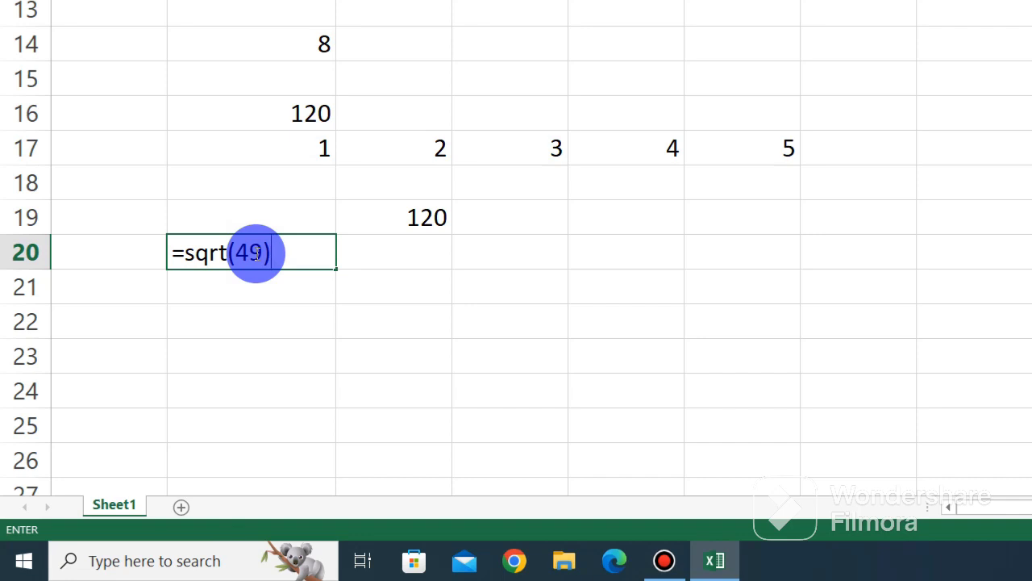
key(Return)
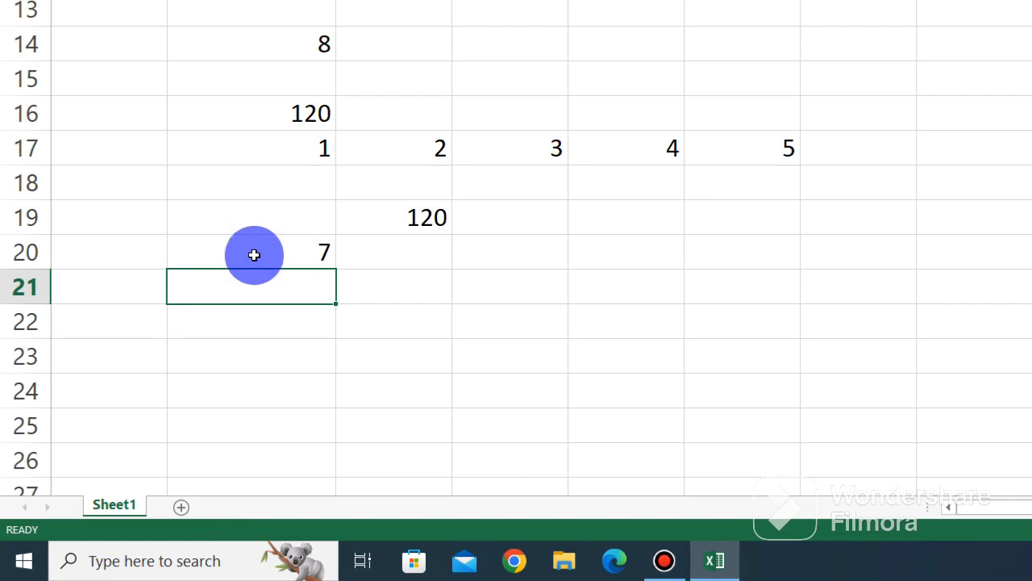
scroll(253, 251, down, 1)
click(289, 145)
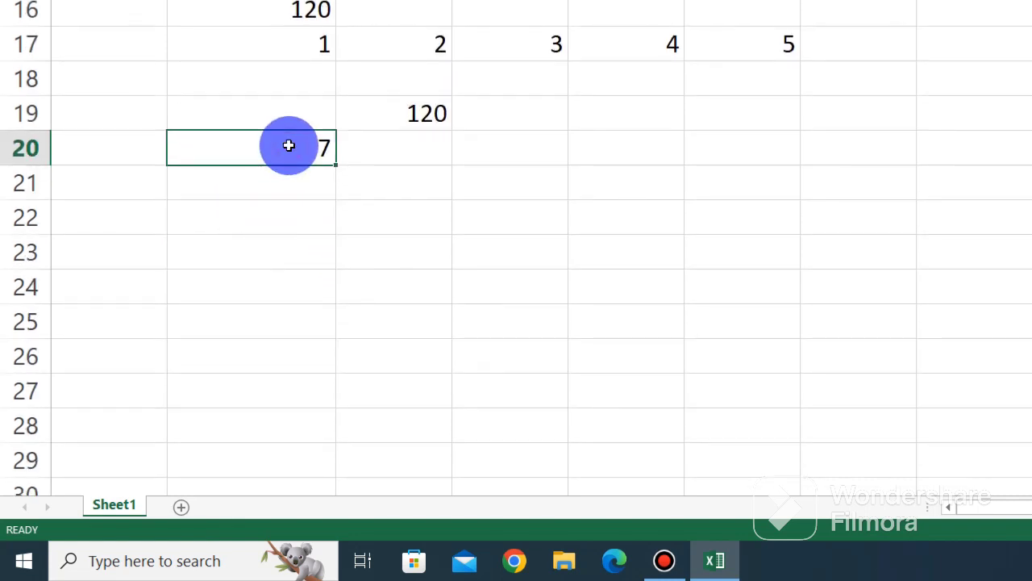
click(275, 222)
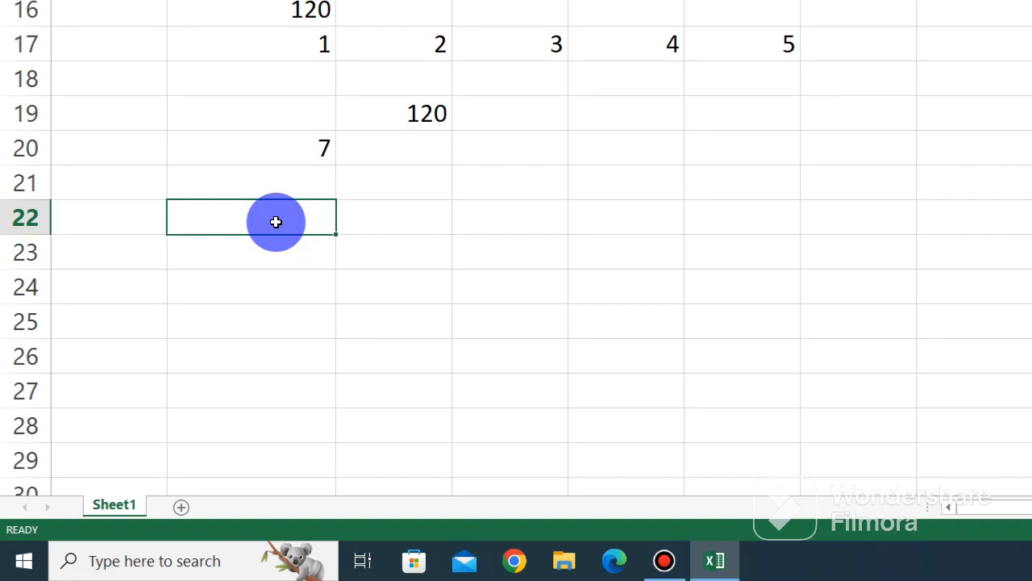
Enter =DAY(TODAY()) in B22, giving 3, and recheck its formula
double_click(276, 222)
text(=)
text(DAY)
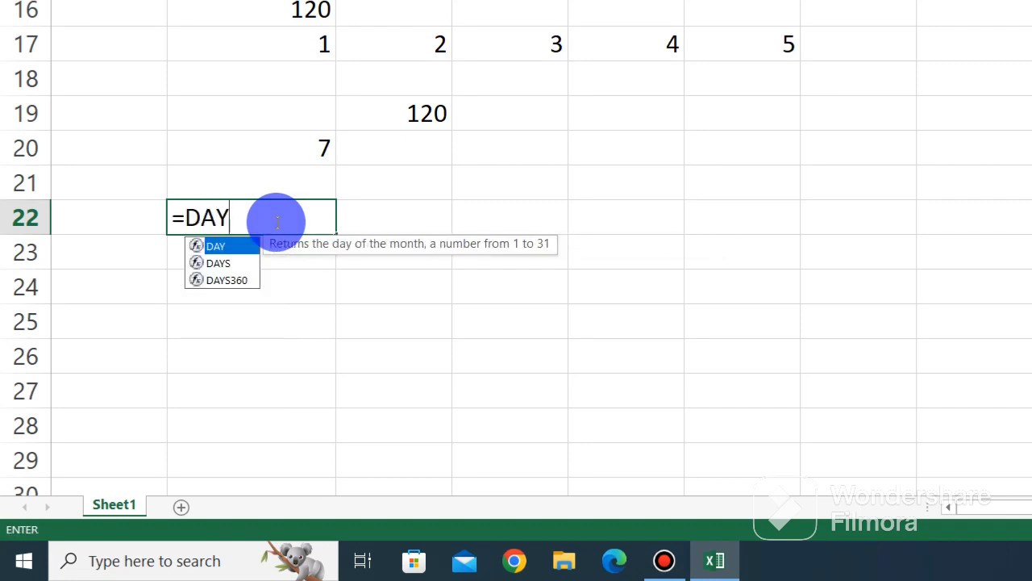
text(()
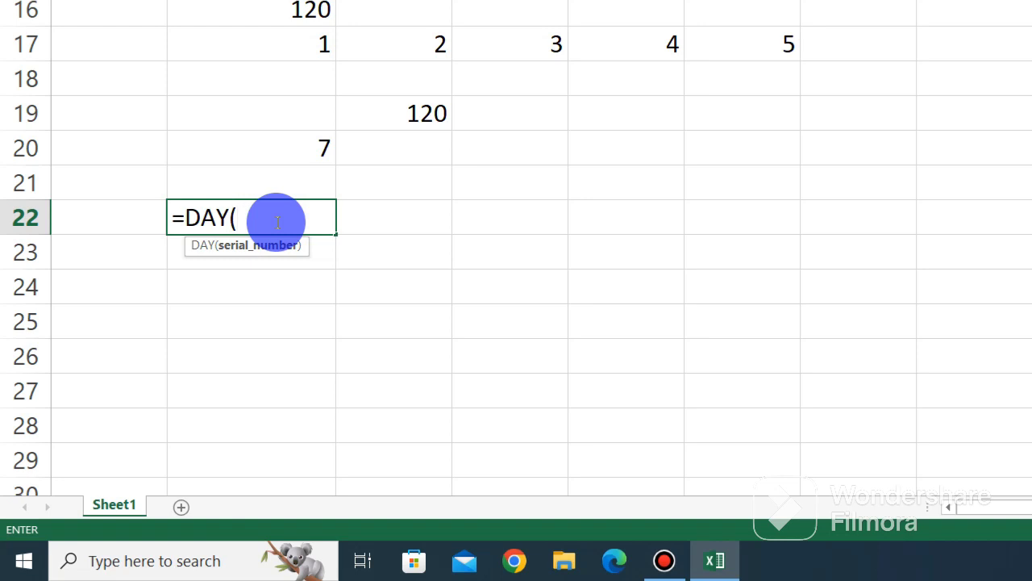
text(TODAY)
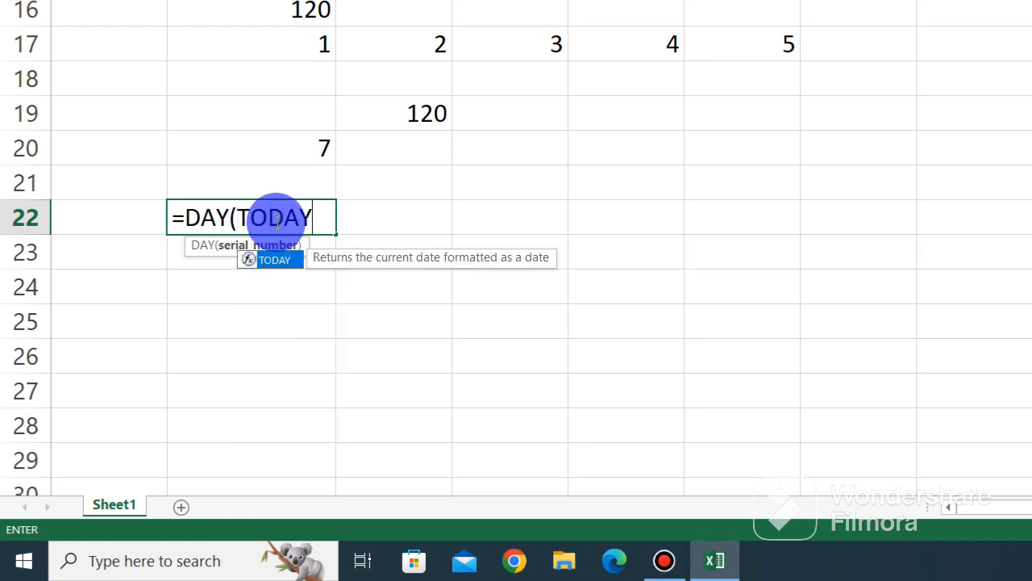
text(())
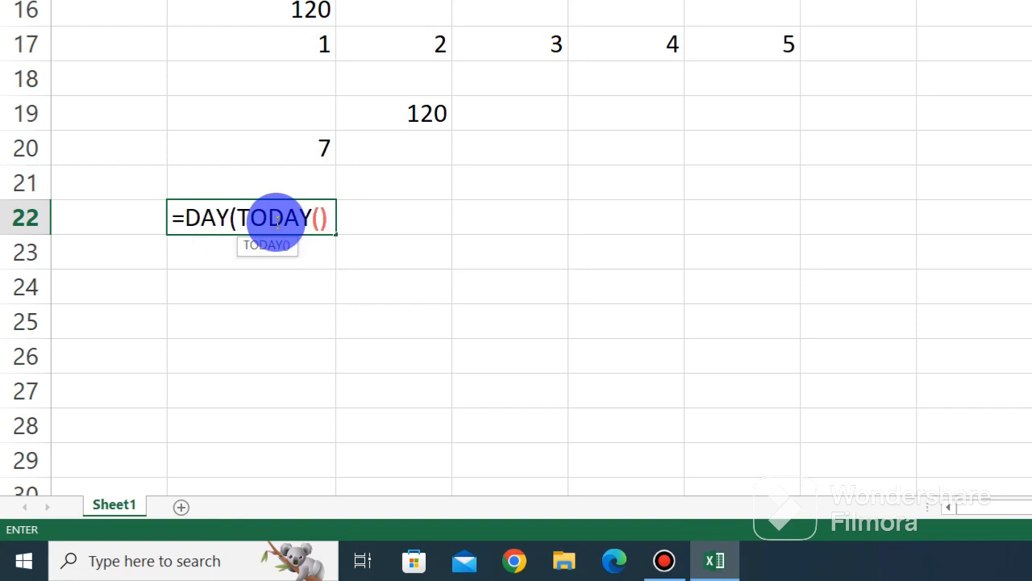
text())
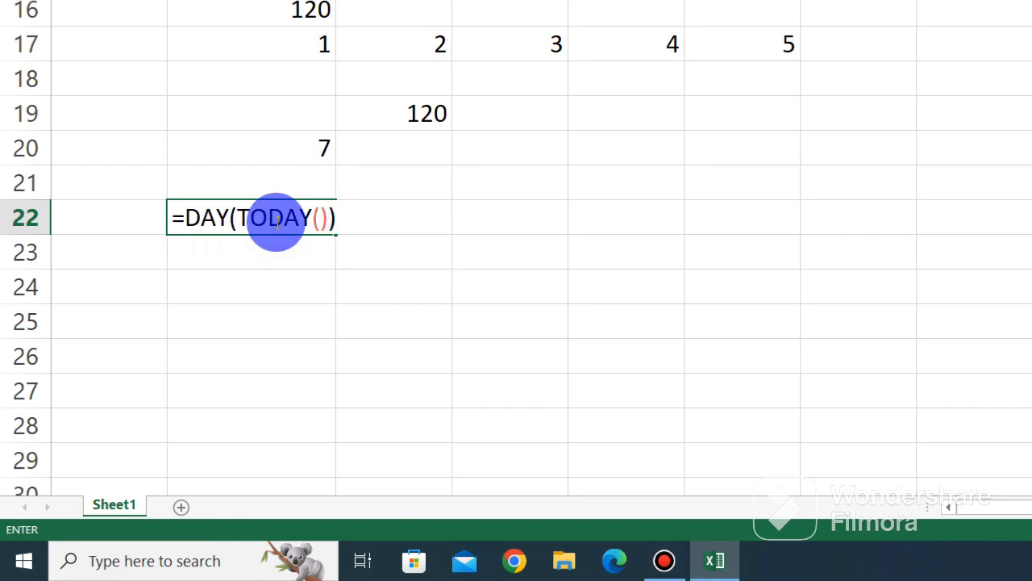
key(Return)
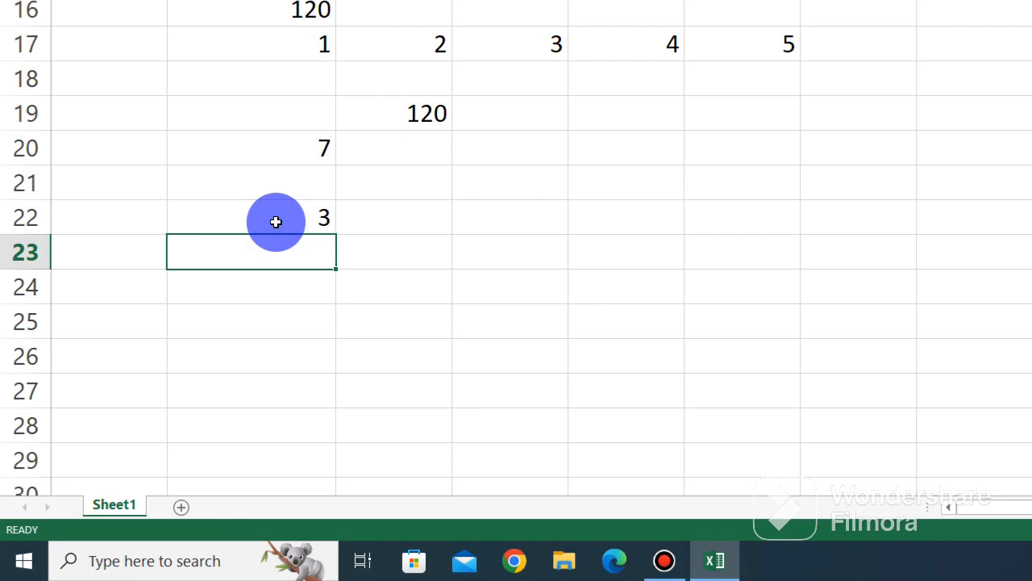
click(276, 222)
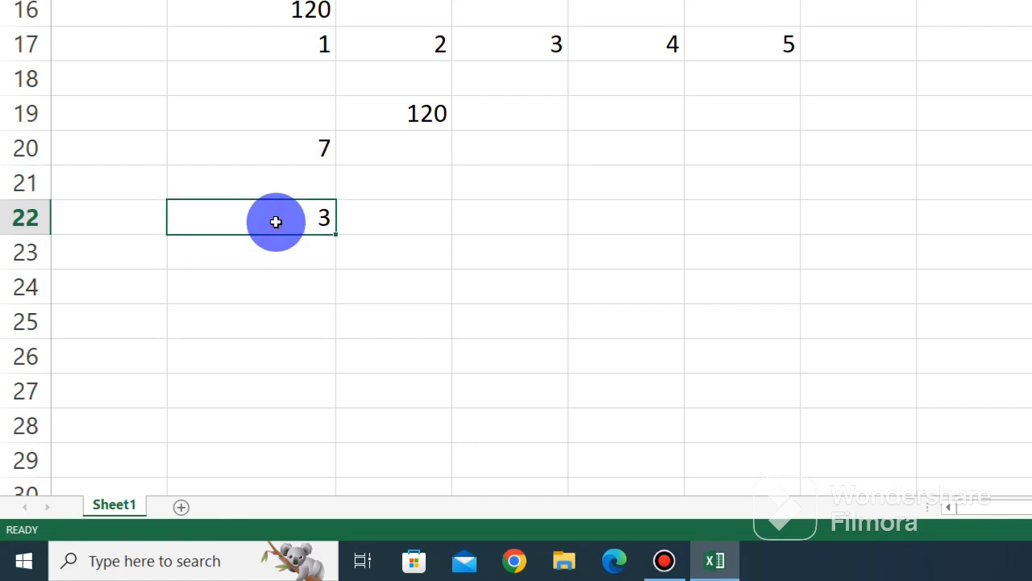
double_click(276, 222)
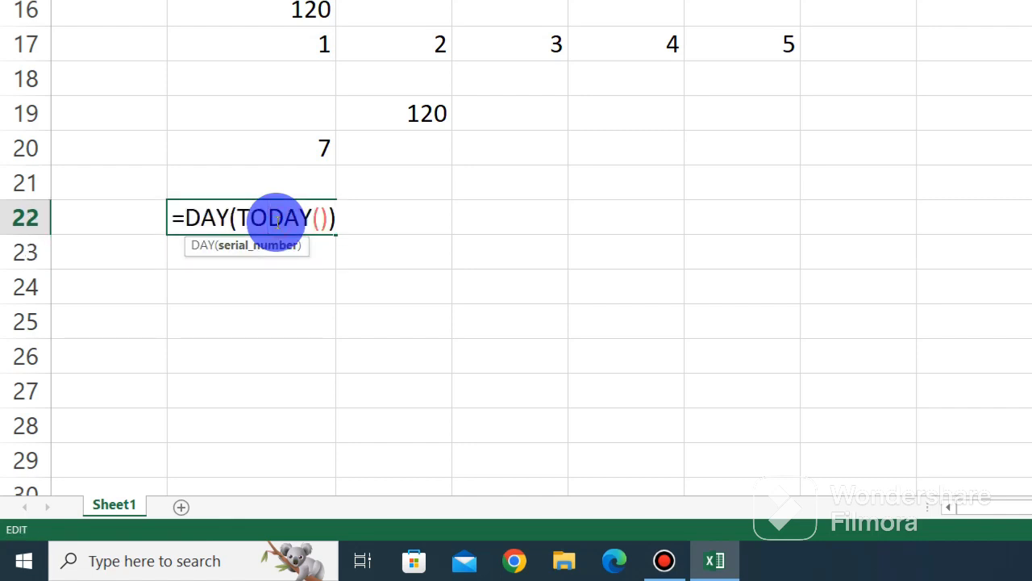
key(Return)
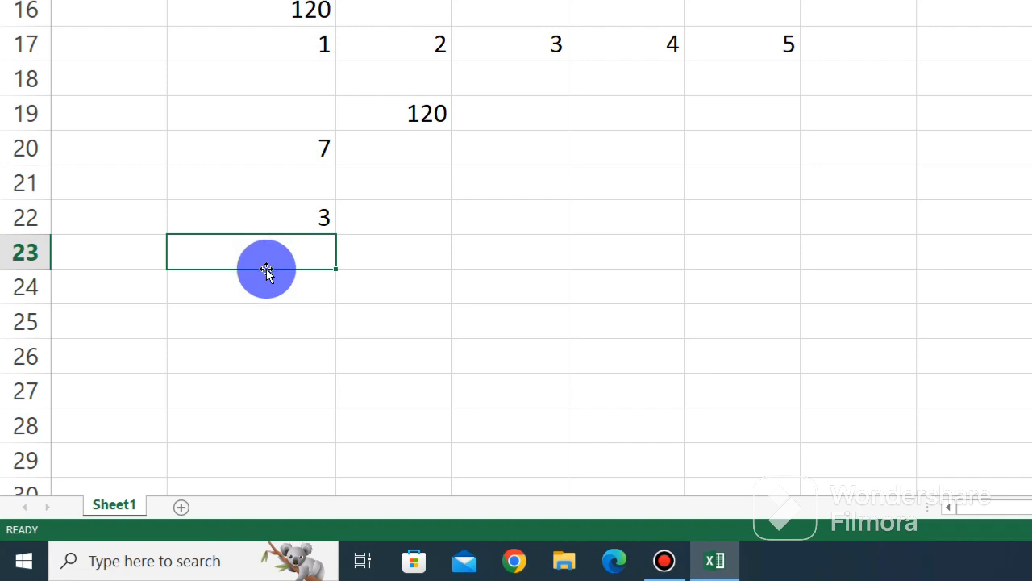
click(265, 283)
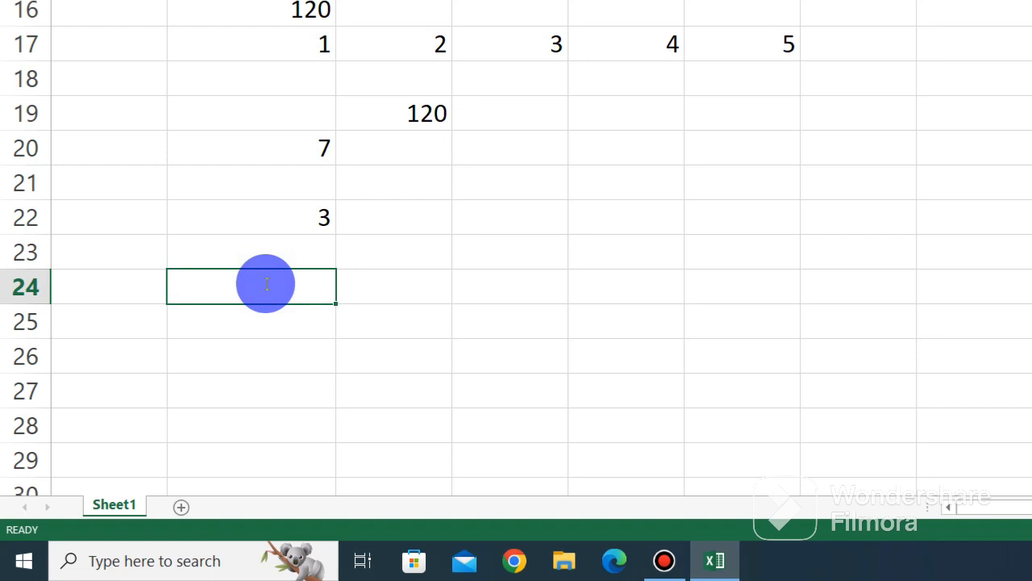
Enter =MONTH(TODAY()) in B24 and verify it shows 5
text(=)
text(MO)
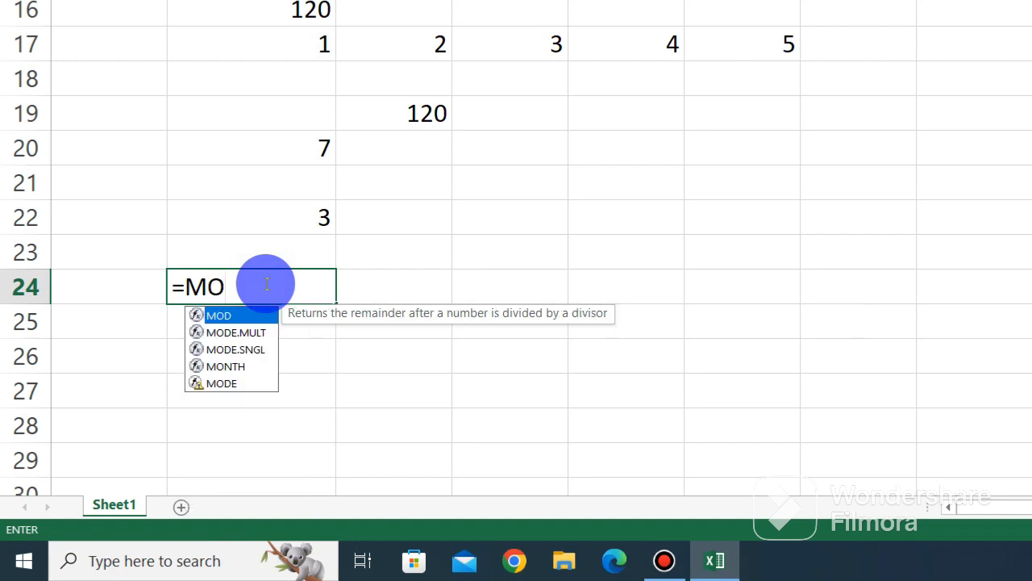
text(NTH)
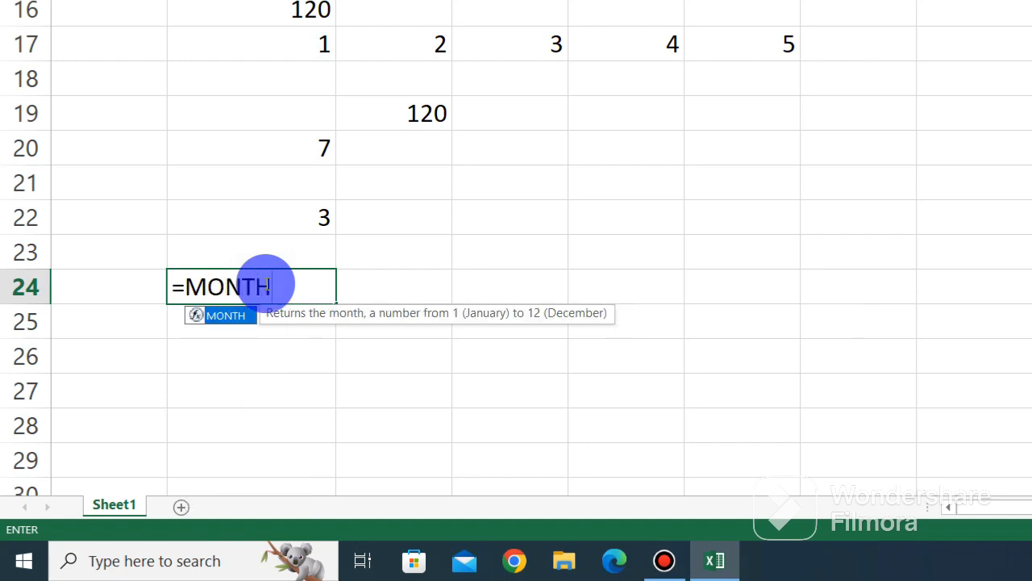
text(()
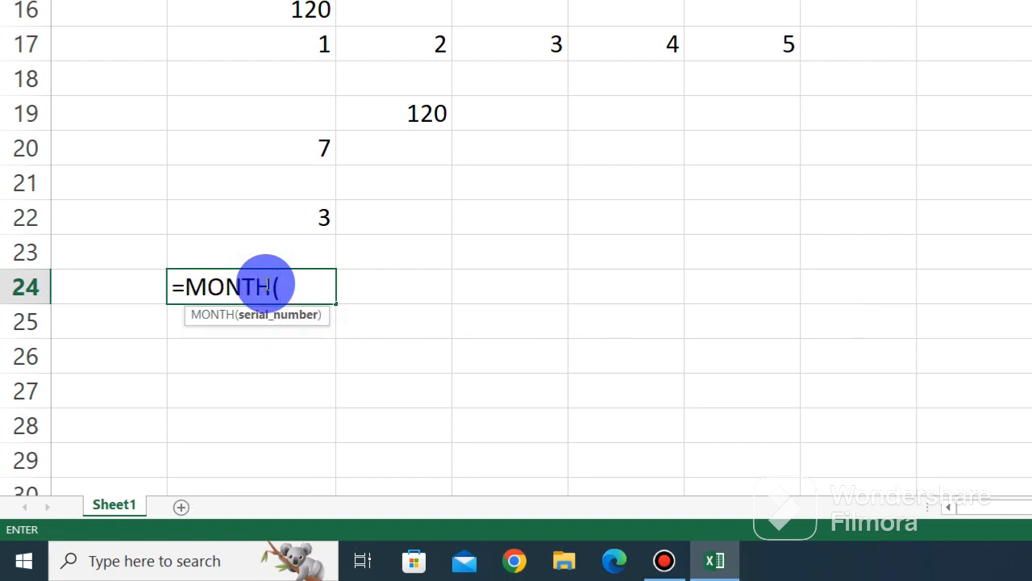
text(TODA)
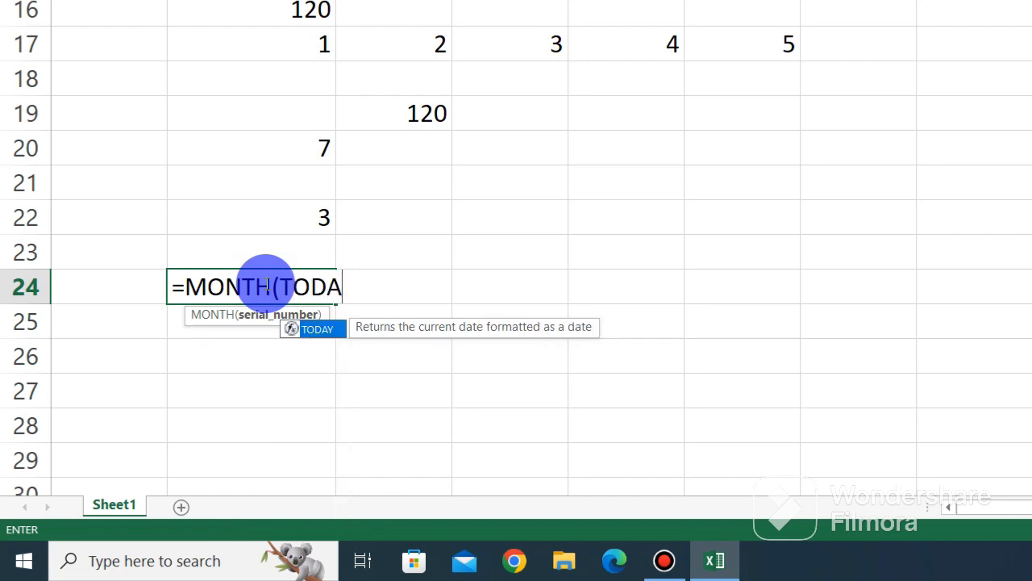
text(Y)
text(())
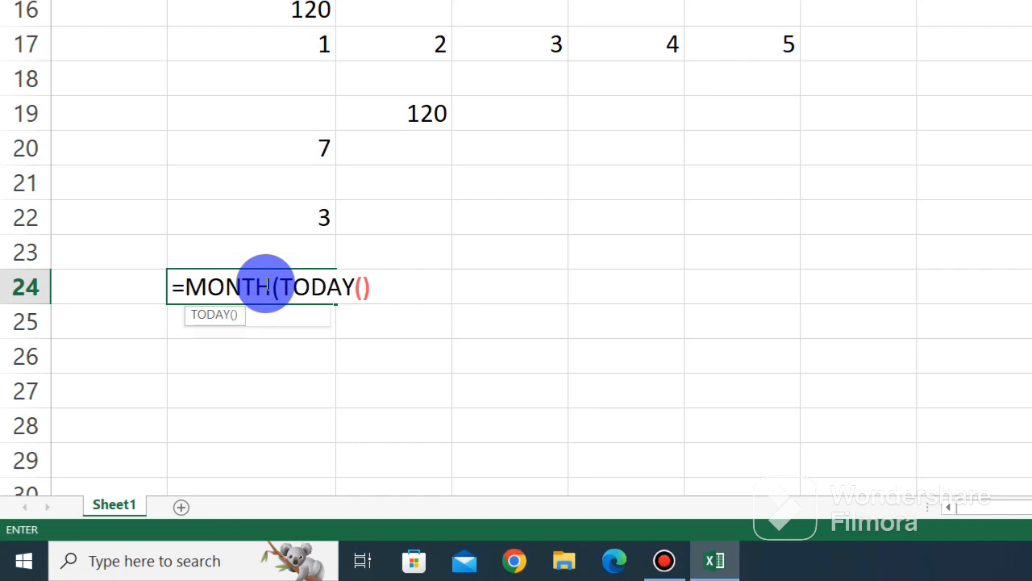
text())
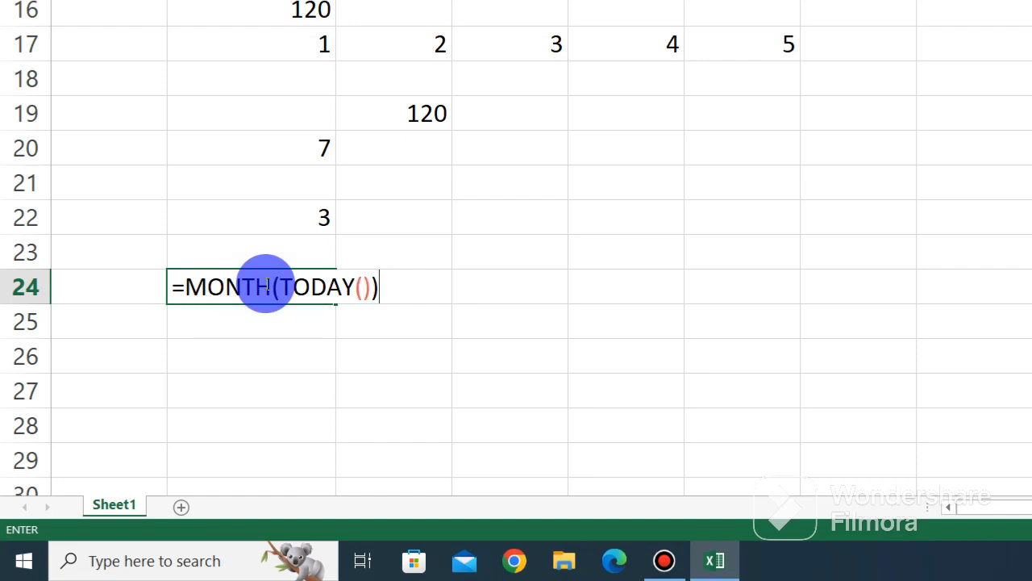
key(ctrl+Return)
click(279, 325)
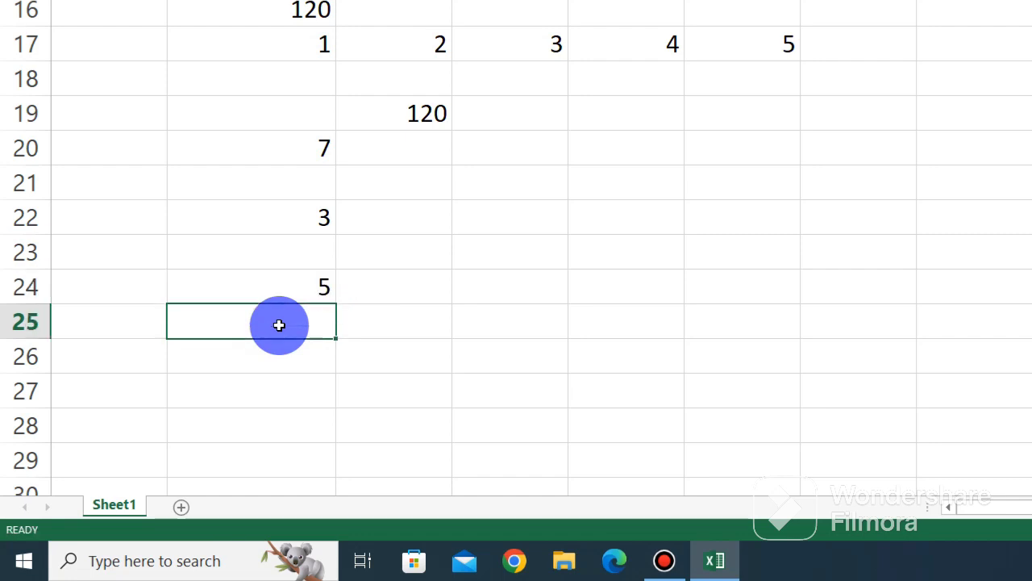
click(292, 288)
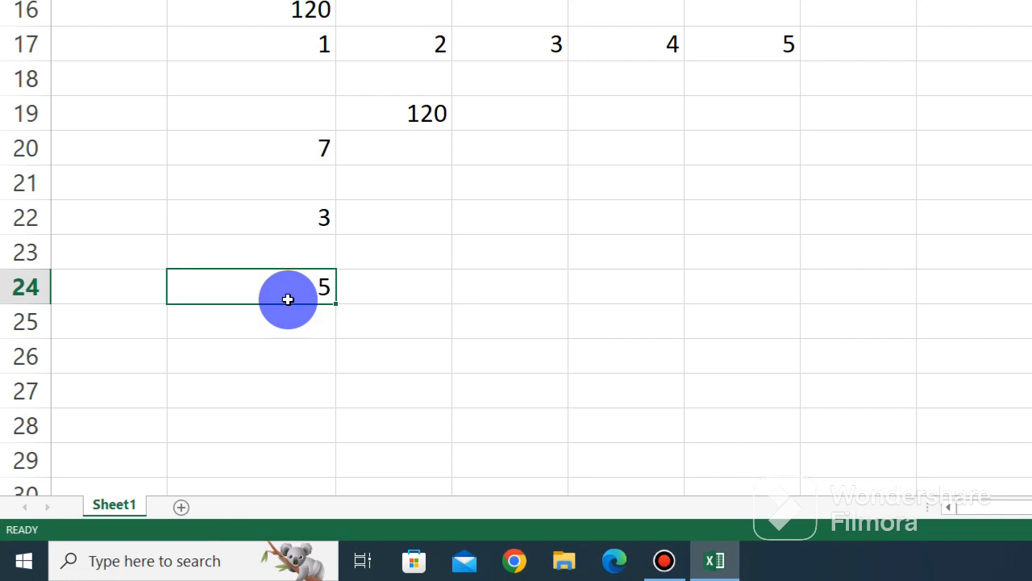
click(284, 352)
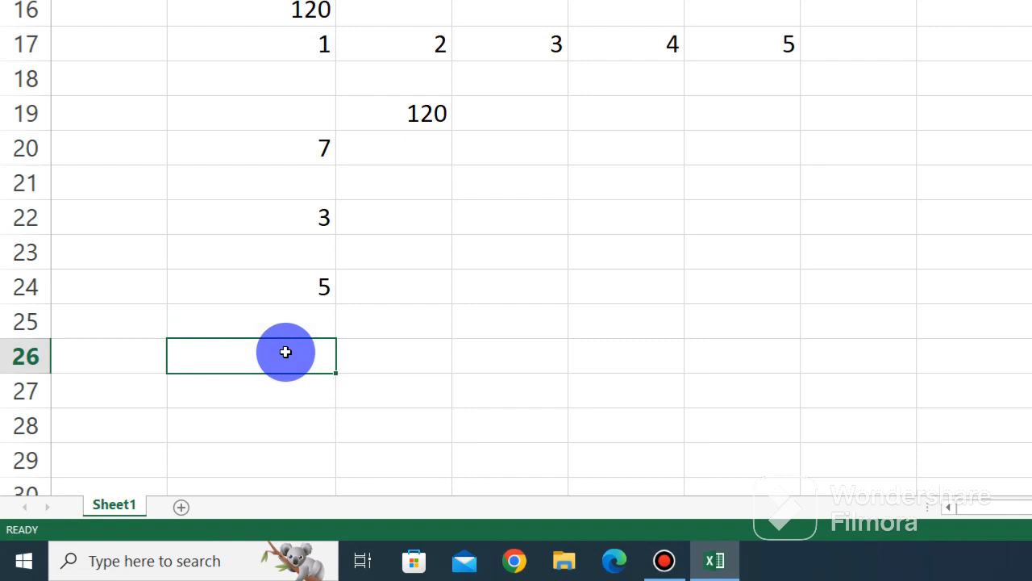
Enter =YEAR(TODAY()) in B26 and verify it returns 2023
text(=)
text(YEA)
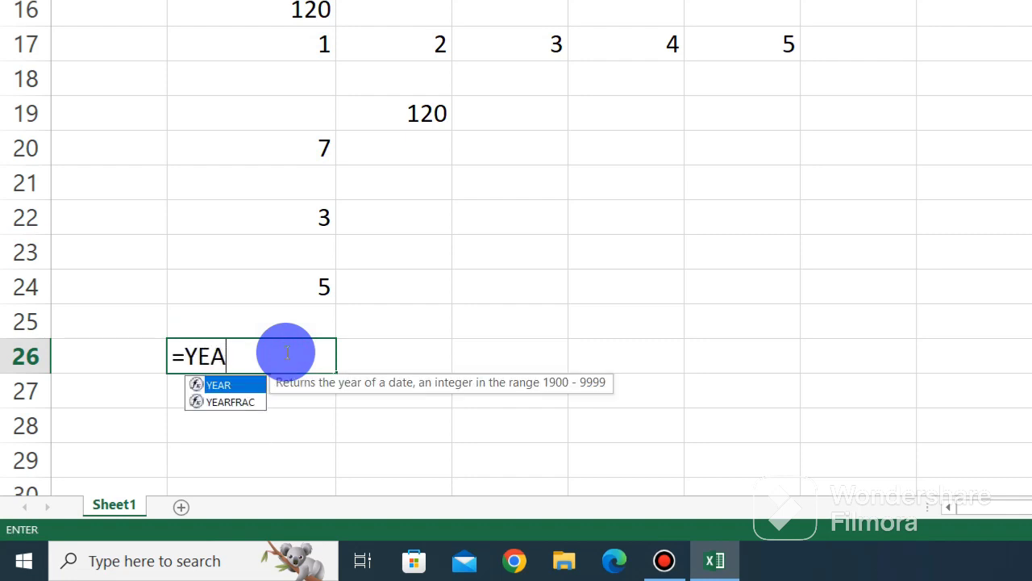
text(R()
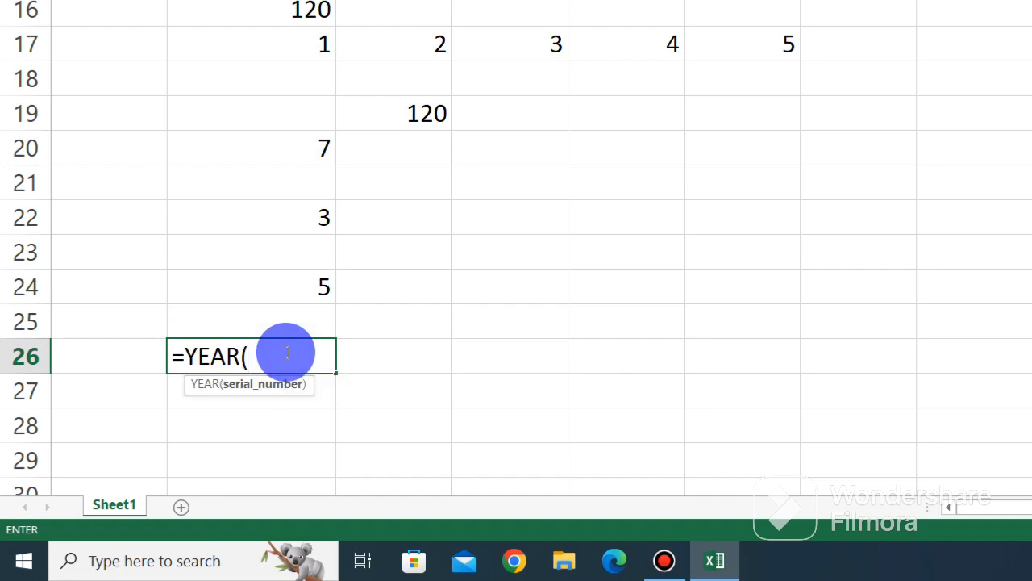
text(T)
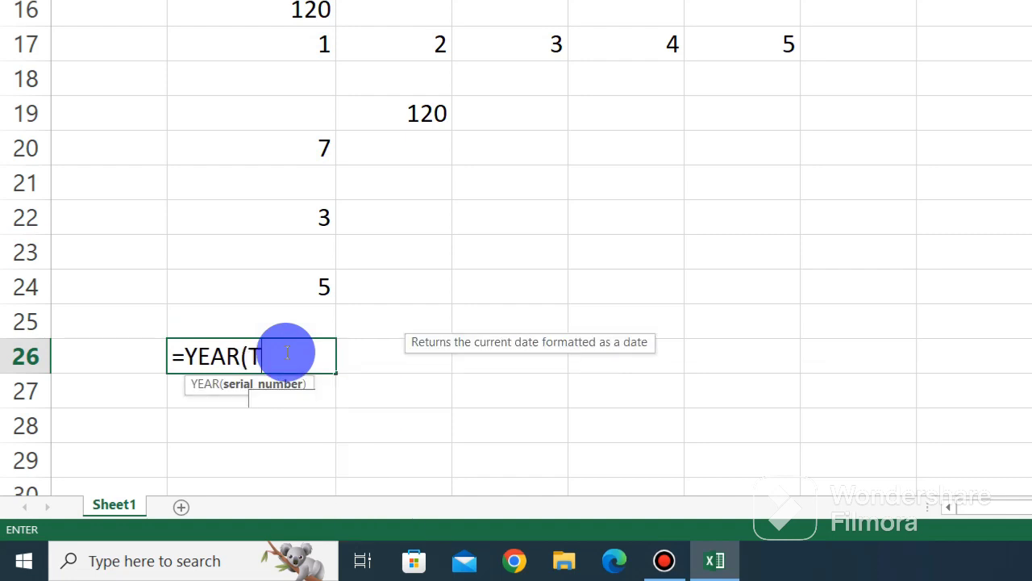
text(ODAY)
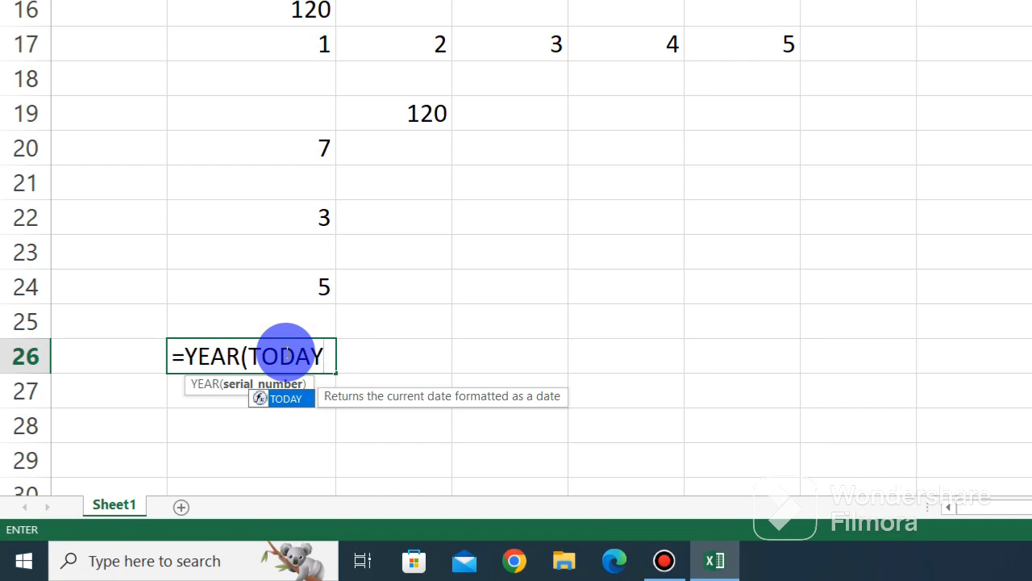
text(())
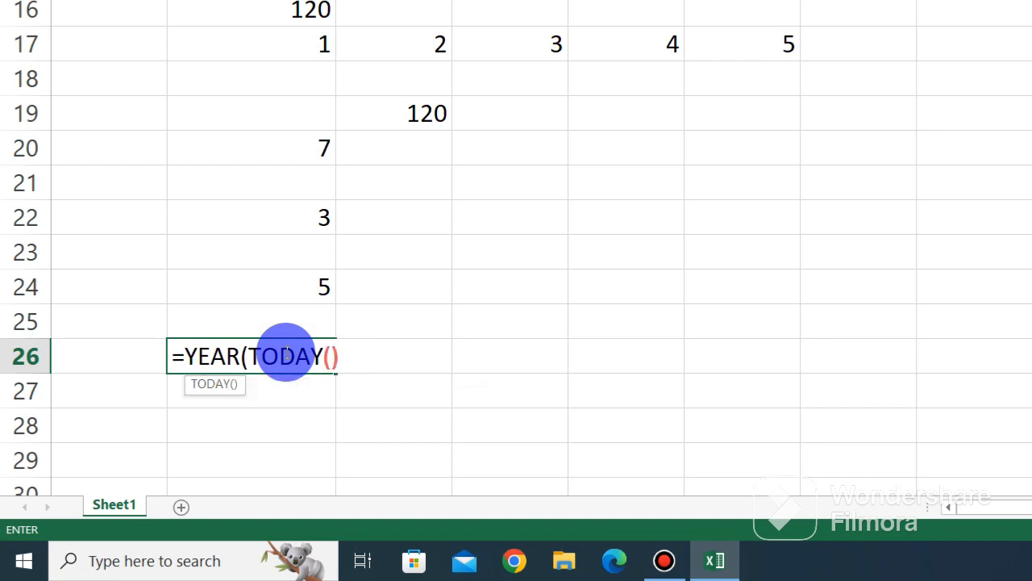
text())
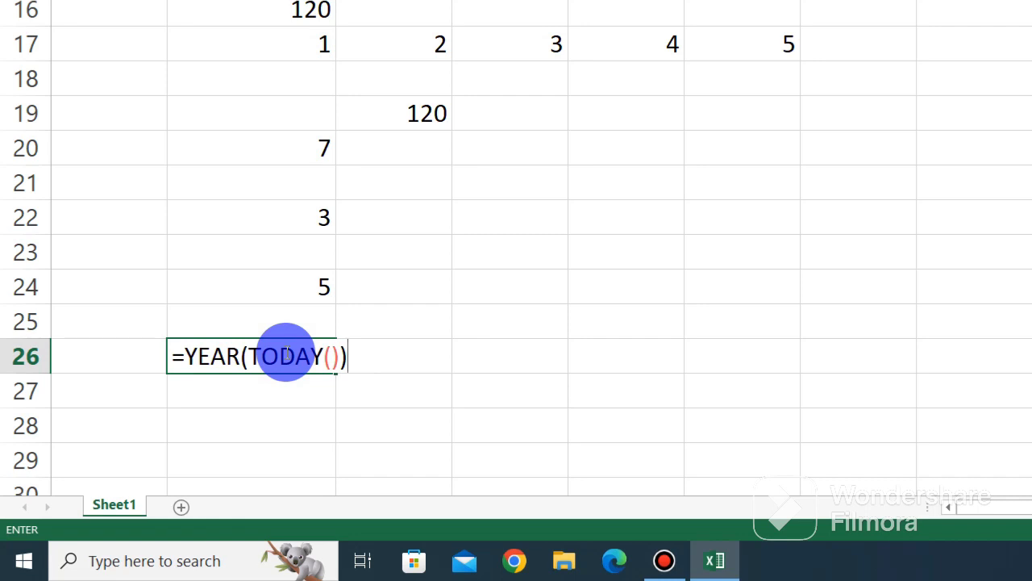
key(Return)
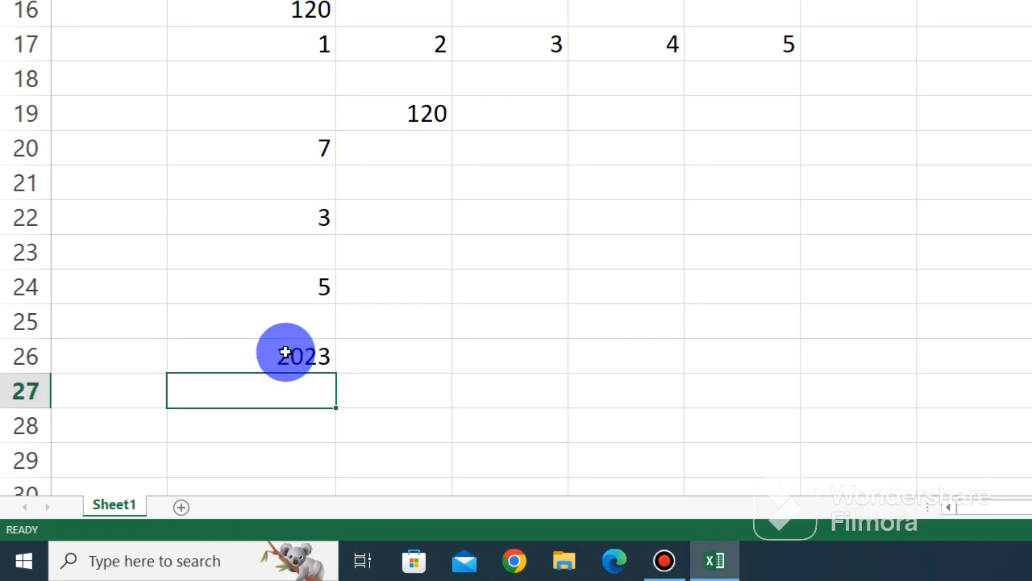
click(284, 353)
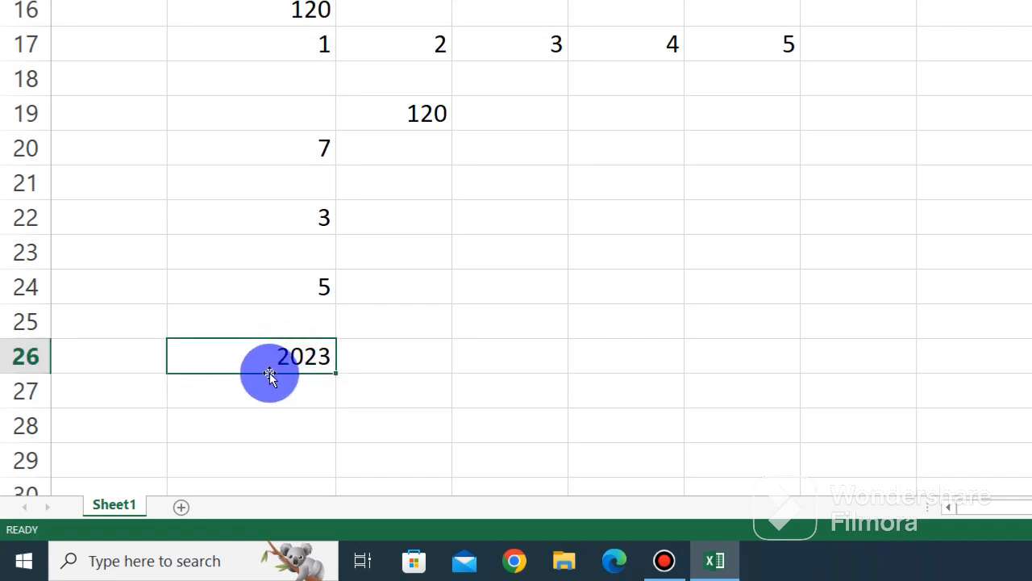
double_click(272, 357)
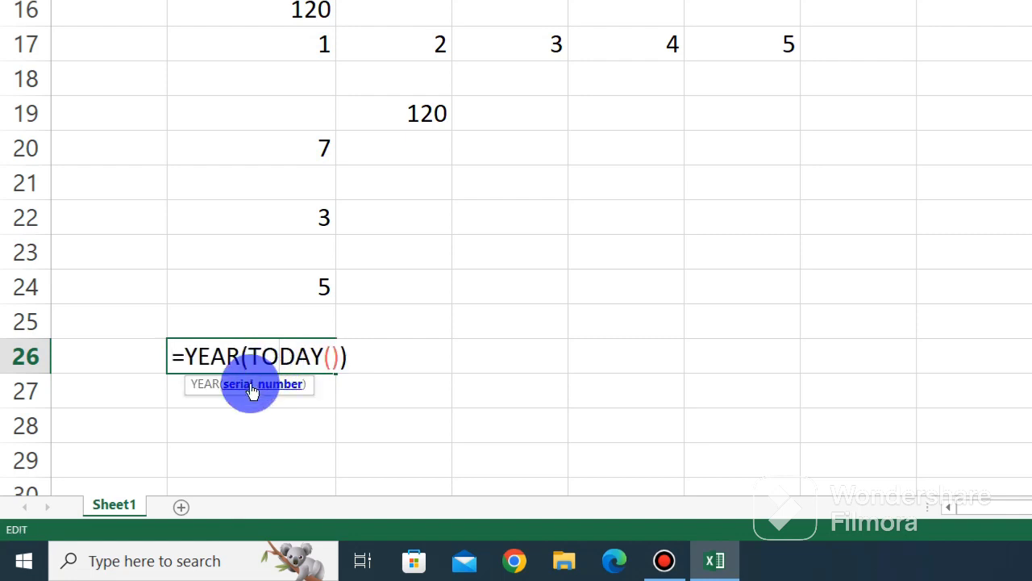
key(Return)
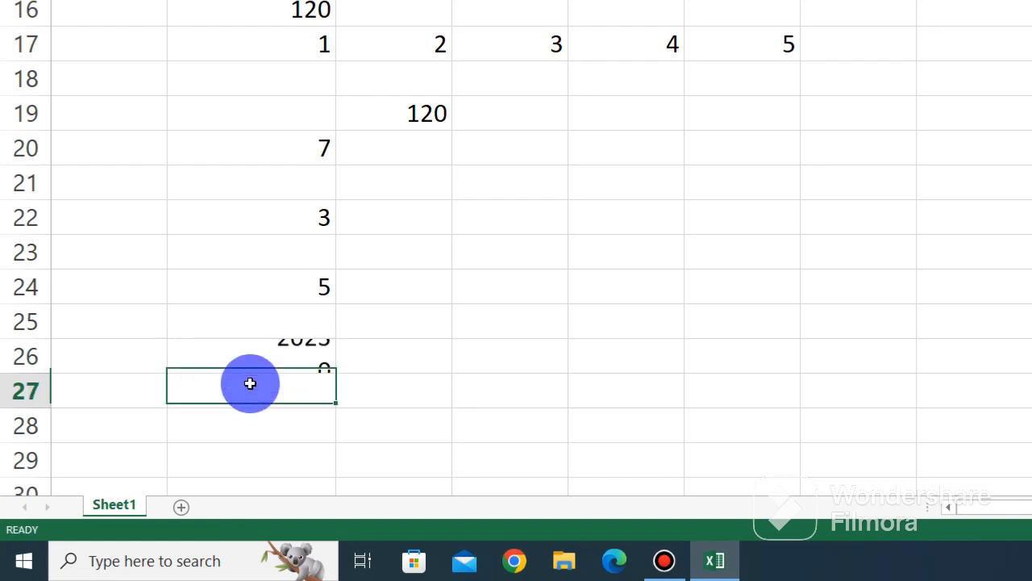
scroll(250, 383, down, 1)
click(250, 322)
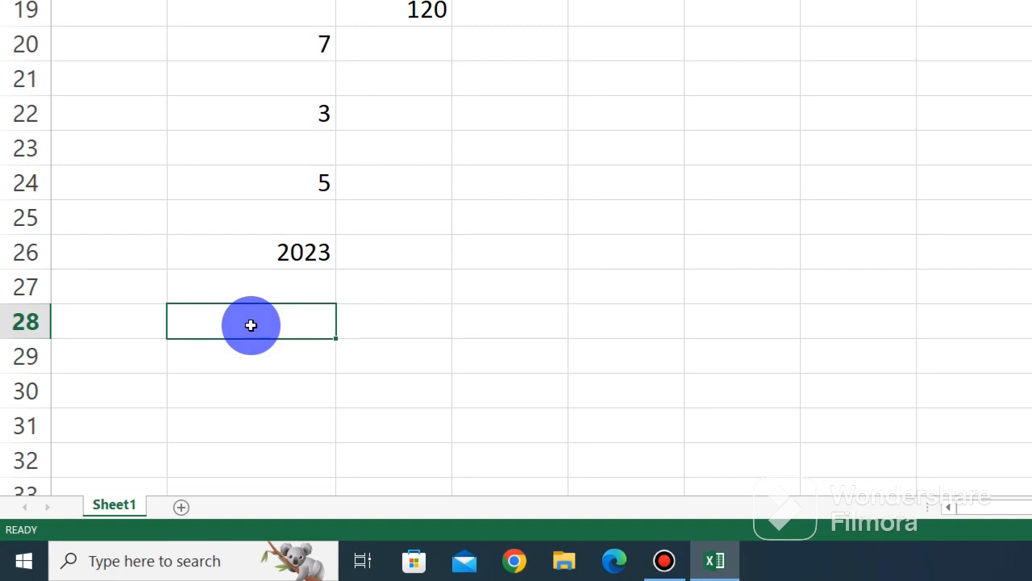
Enter =TIME(16,20,10) in B28, correcting the seconds to 10, to show 4:20 PM
text(=)
text(T)
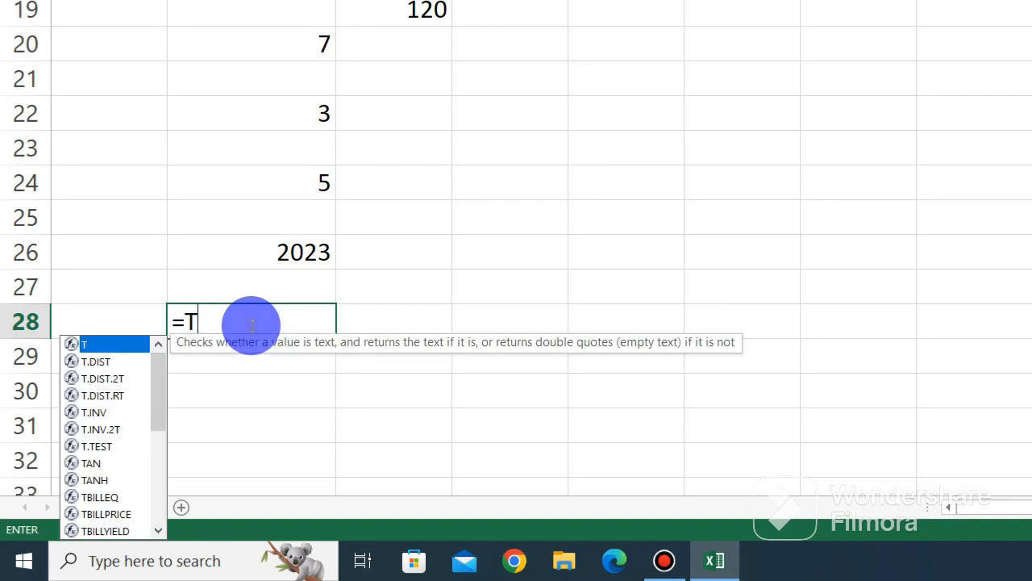
text(IME()
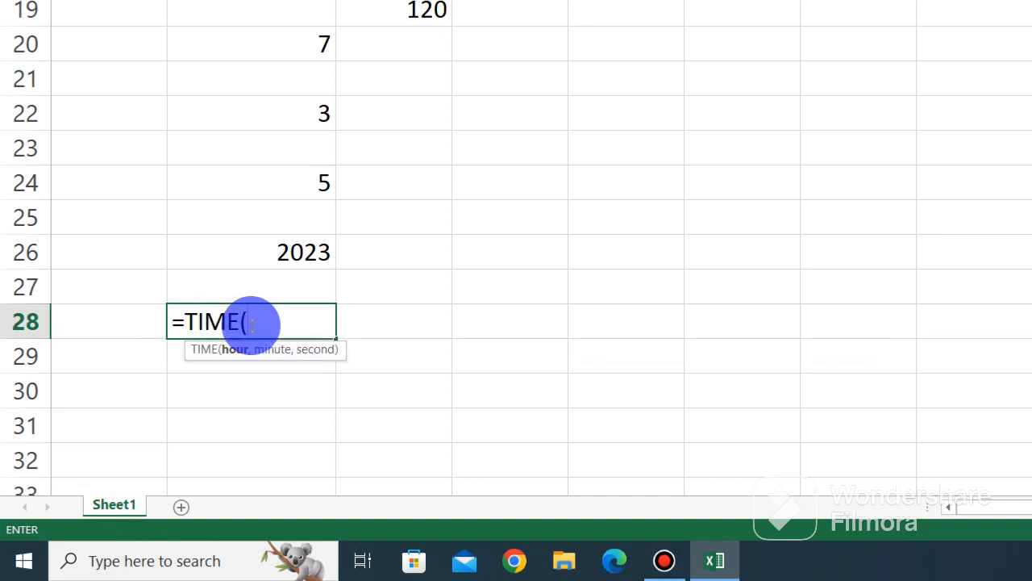
text(16)
text(,20)
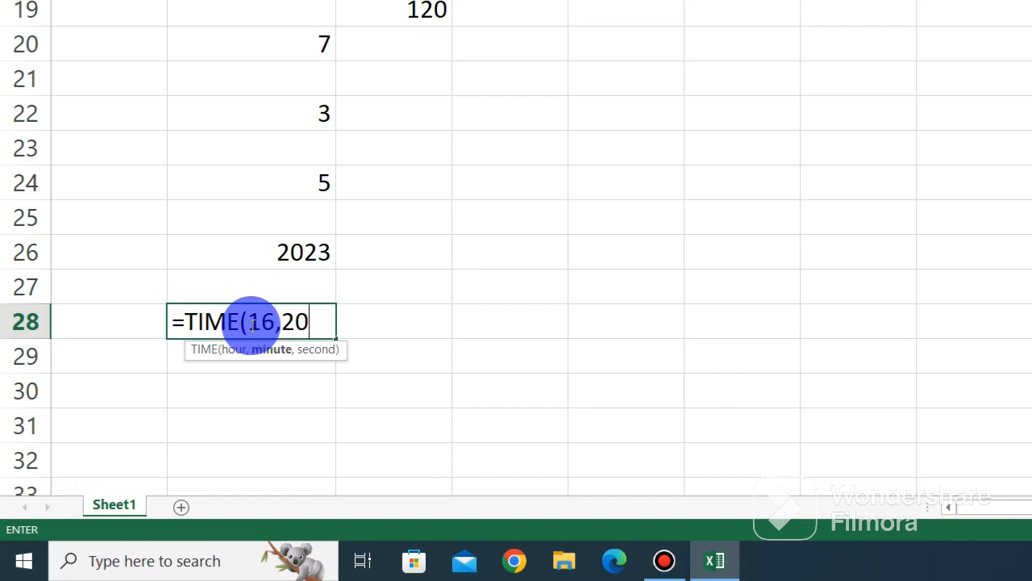
text(,)
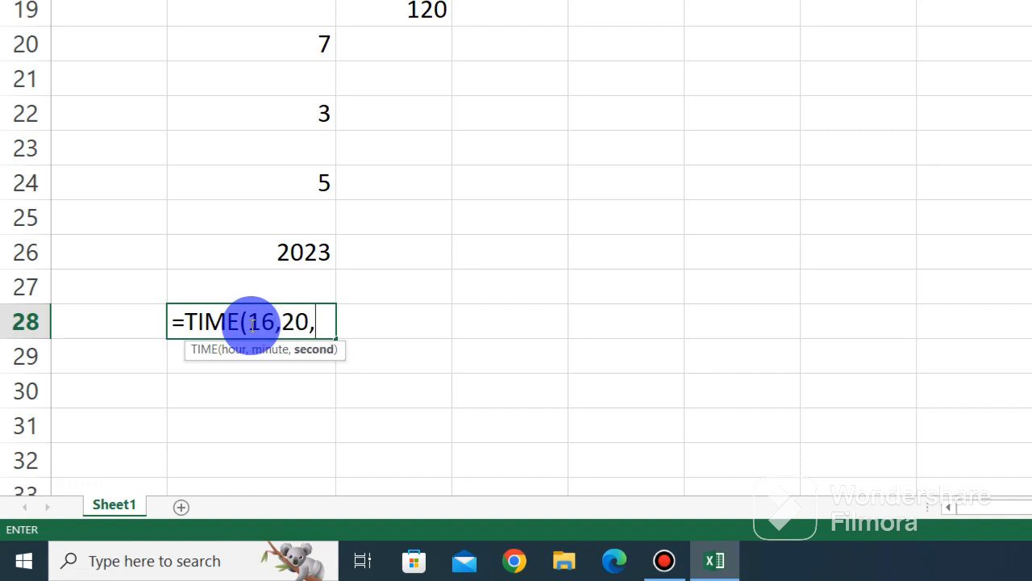
text(100)
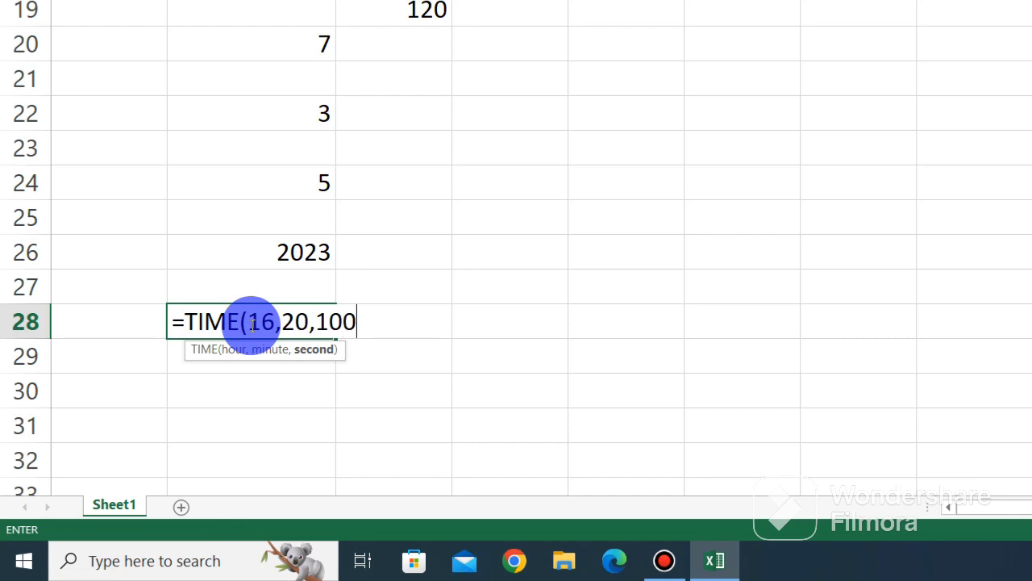
key(BackSpace)
text())
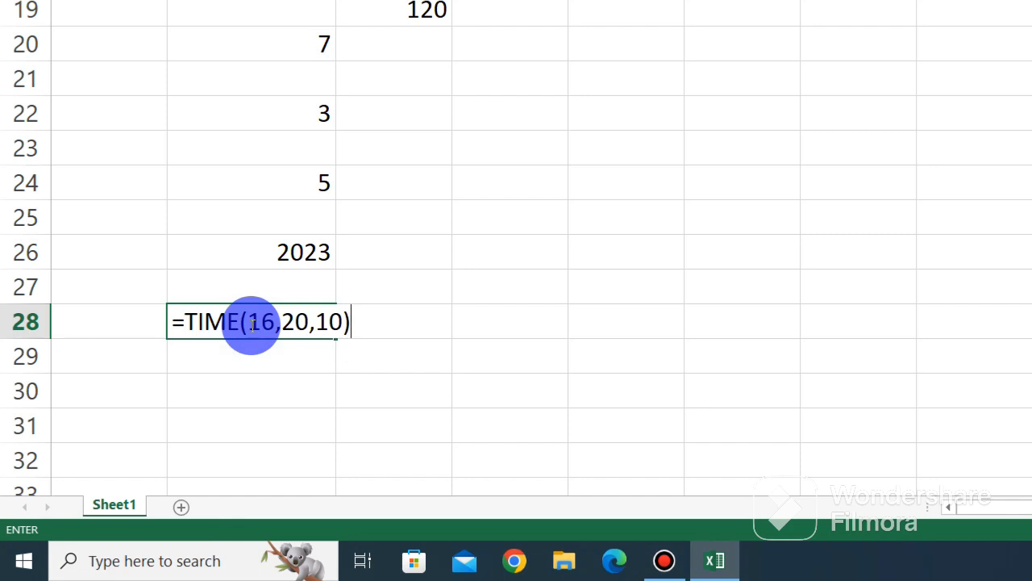
key(Return)
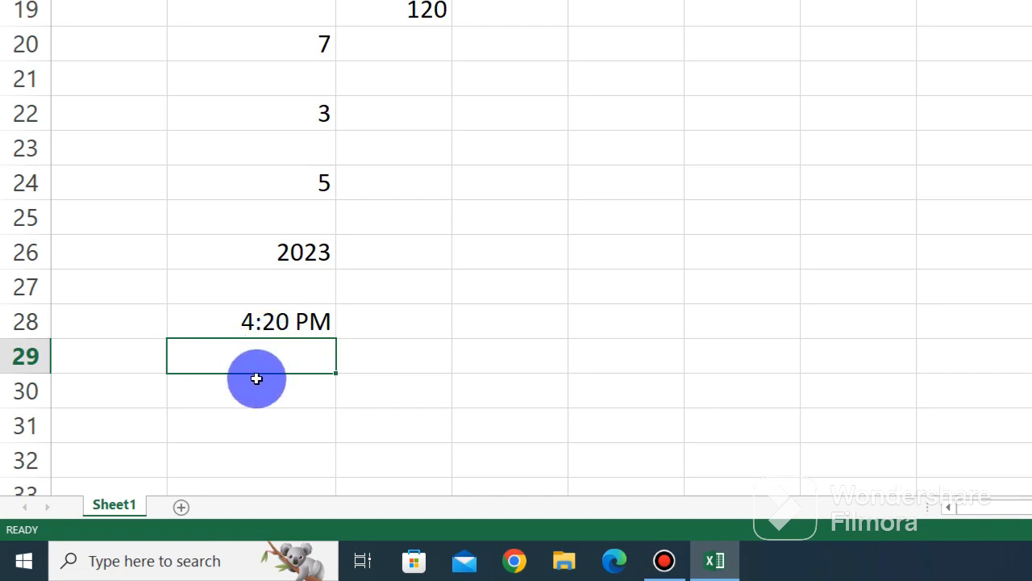
Enter =HOUR(NOW()) in B30, returning 9, and reopen it for recalculation
key(Down)
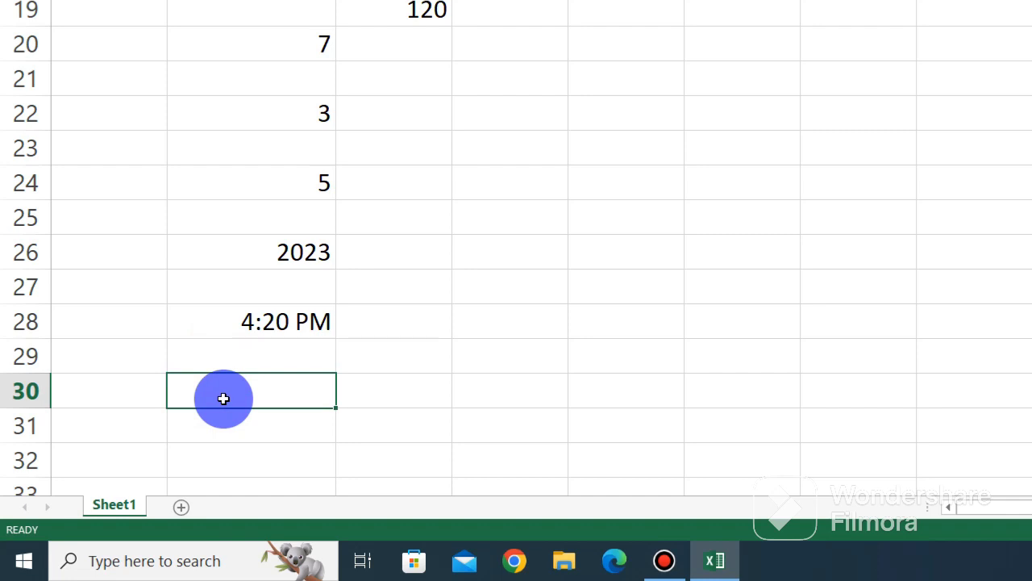
double_click(223, 397)
text(=)
text(HO)
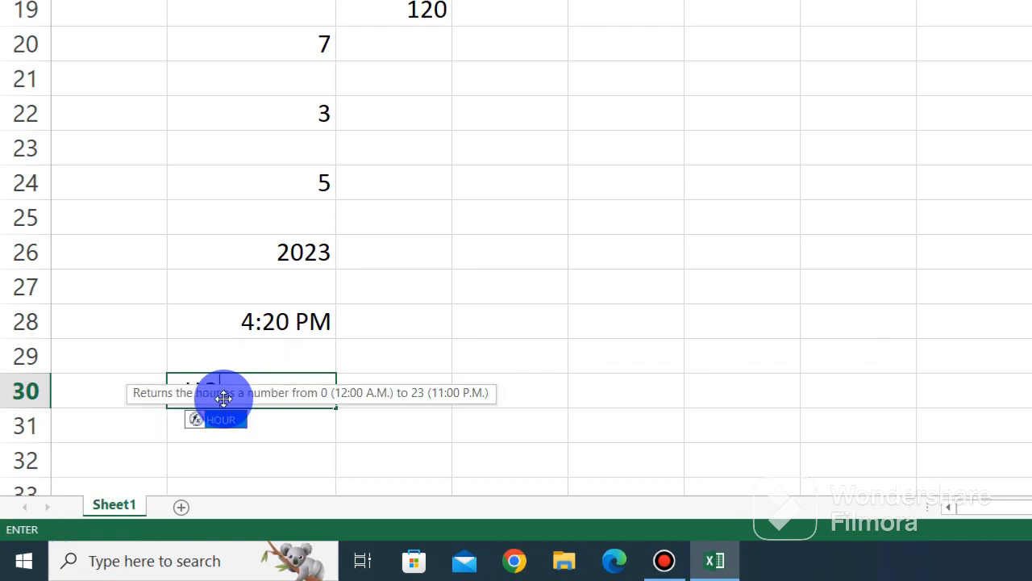
text(UR)
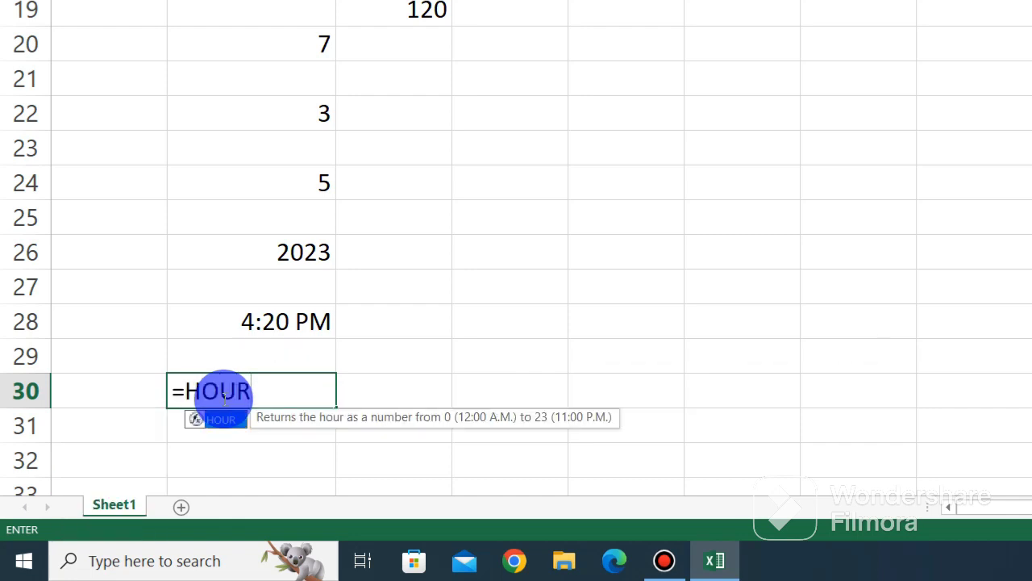
text(()
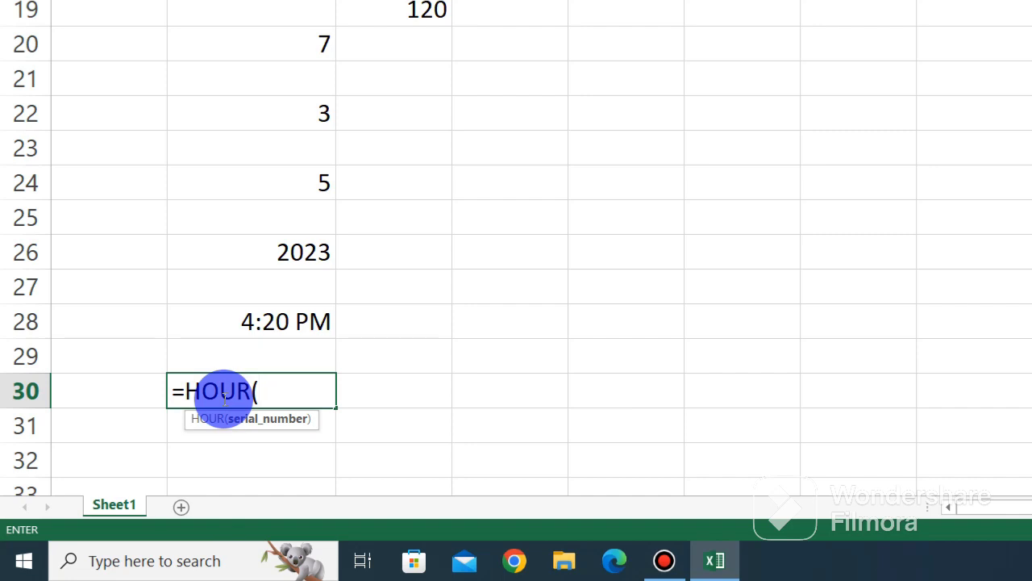
text(NOW)
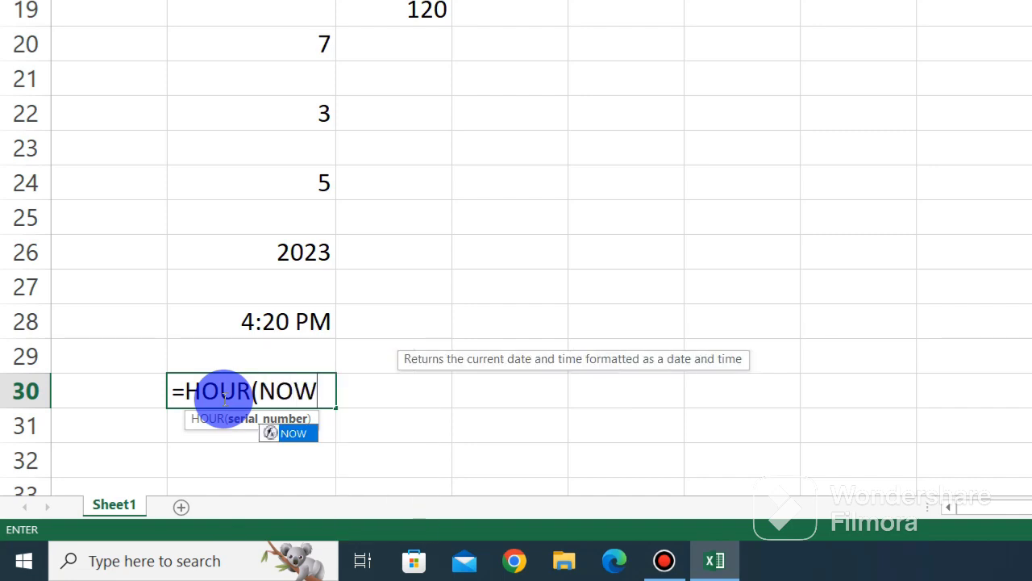
text(())
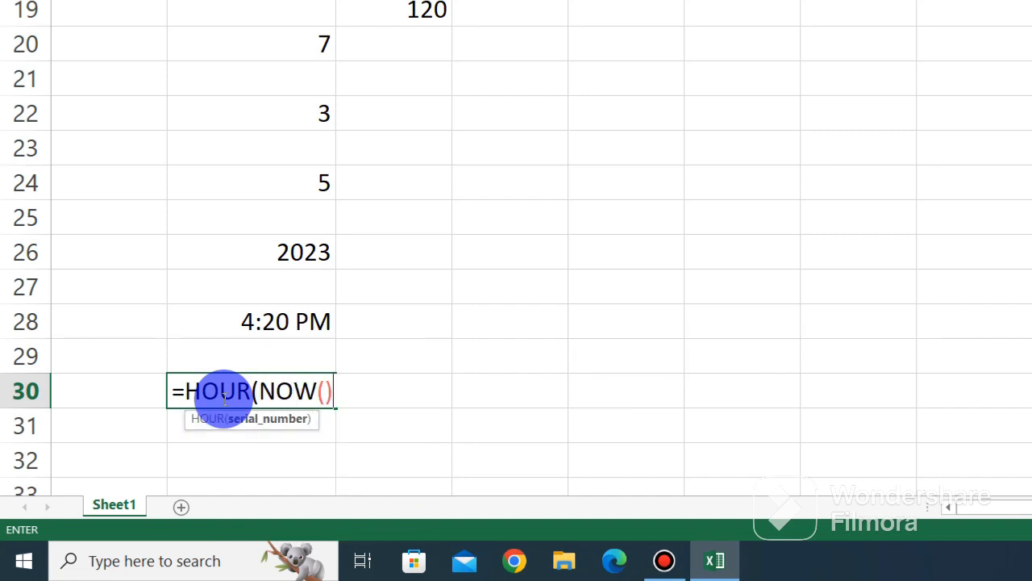
text())
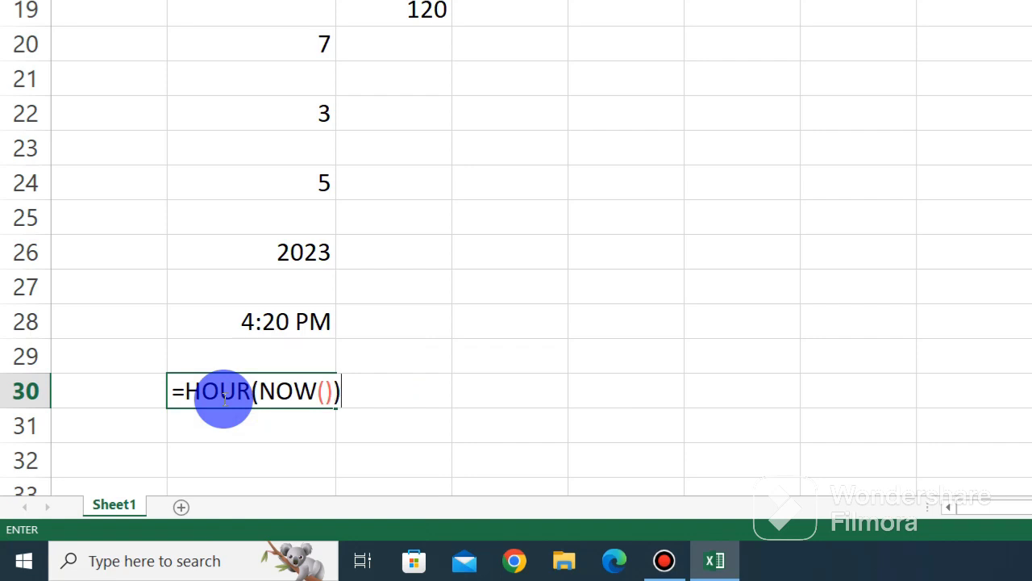
key(Return)
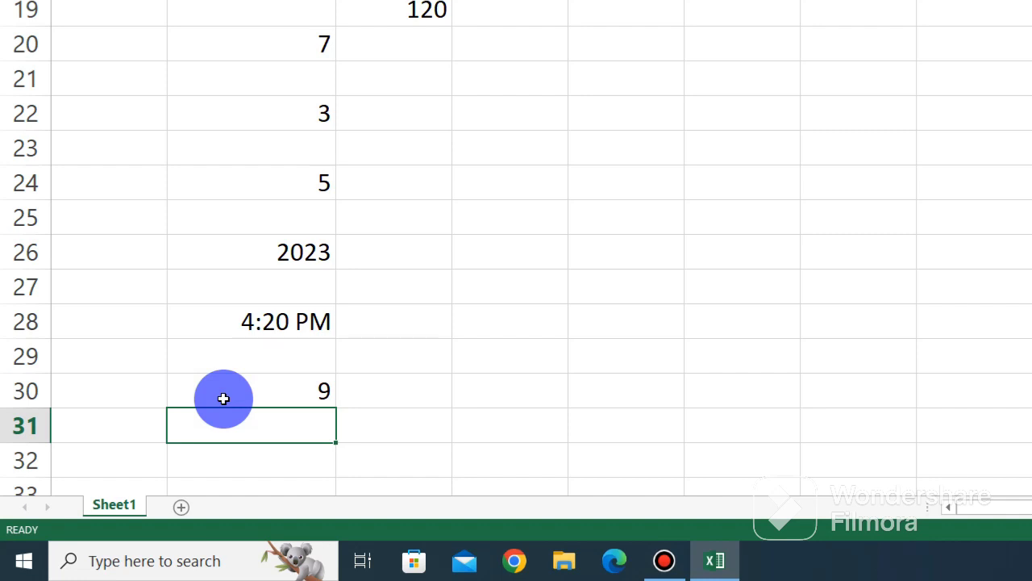
click(246, 396)
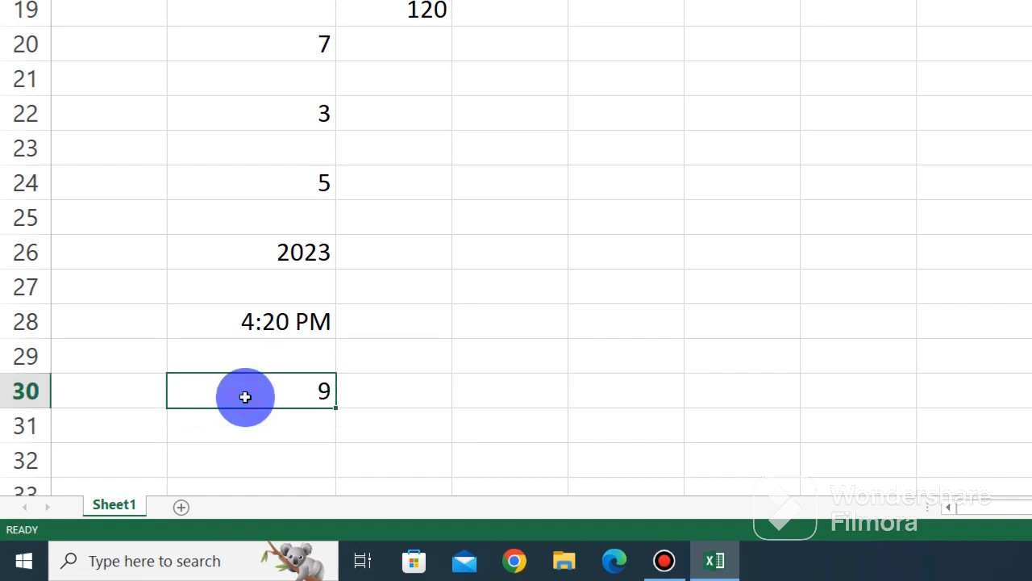
double_click(247, 395)
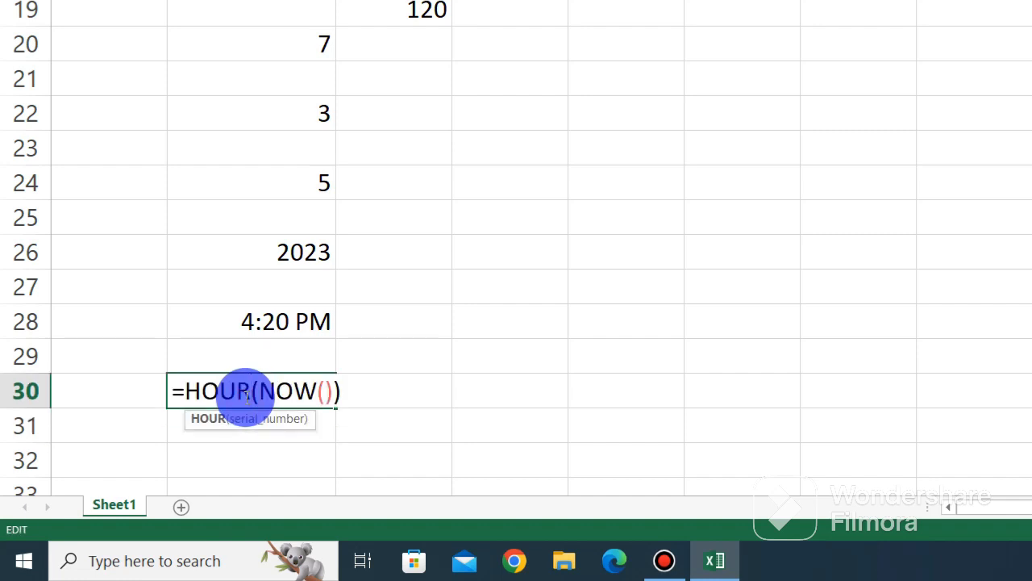
Recommit the HOUR formula, then enter =MINUTE(NOW()) in B33 showing 45 and refresh it
key(Return)
scroll(245, 396, down, 2)
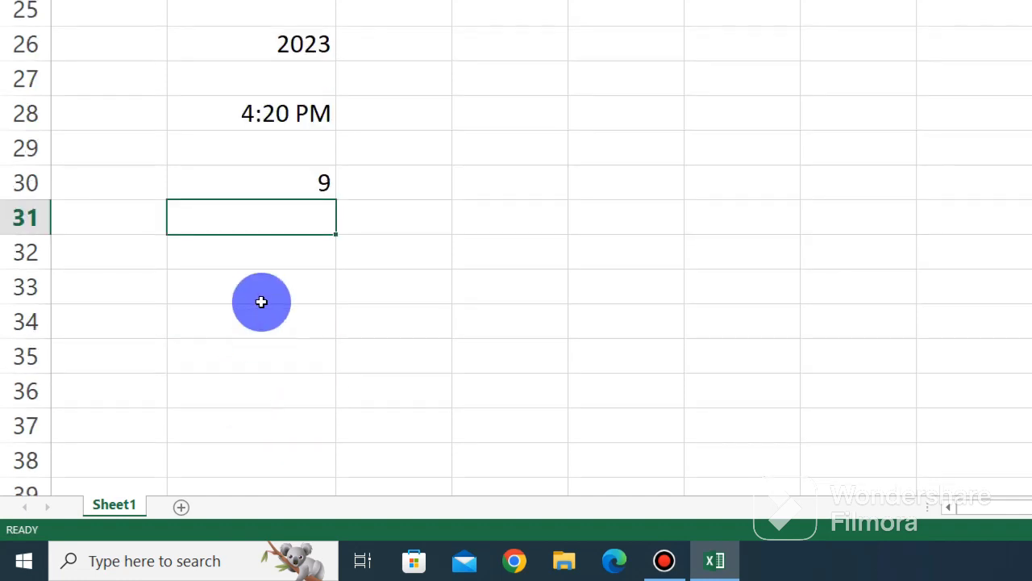
click(261, 282)
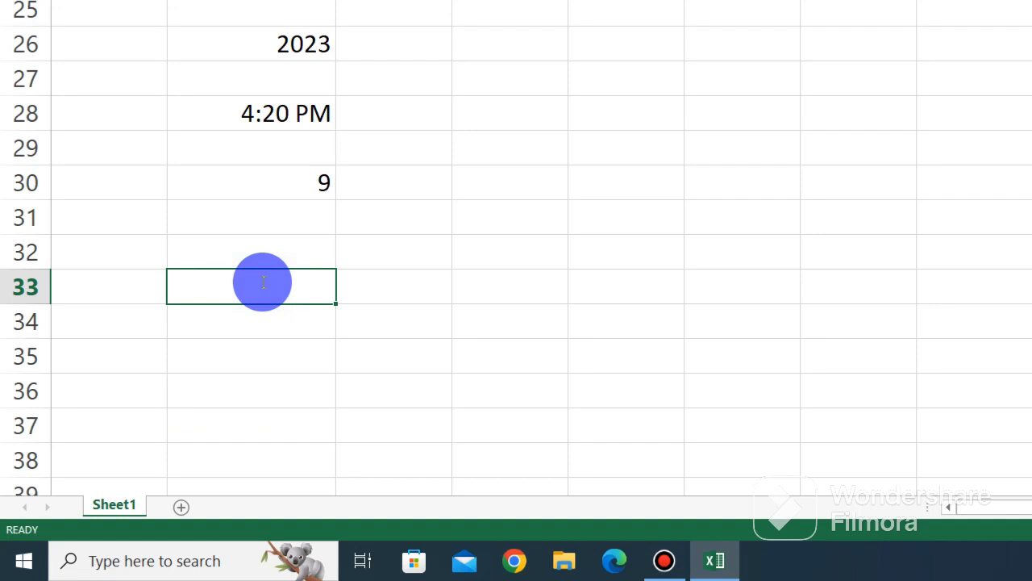
text(=)
text(MINUT)
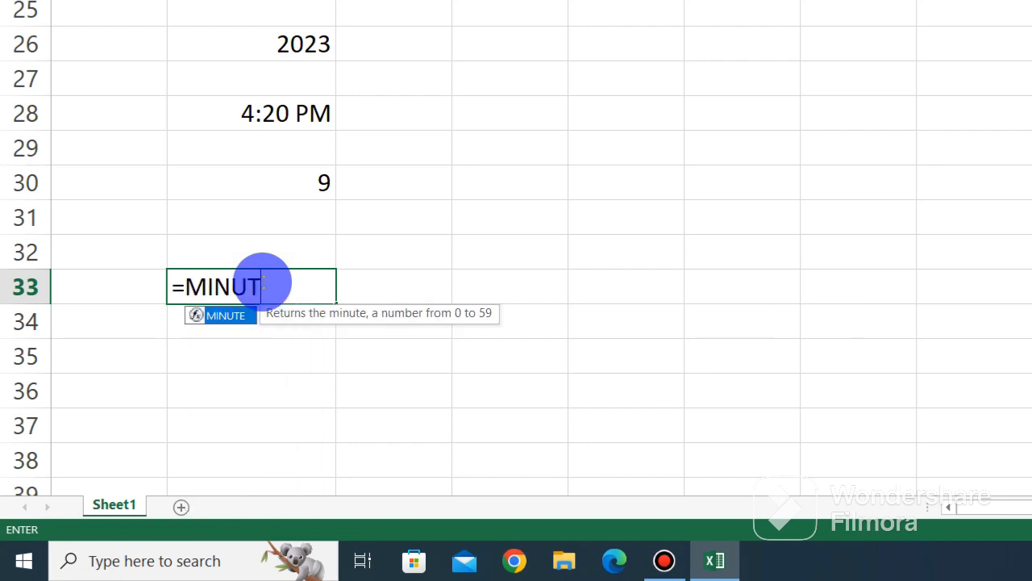
text(E()
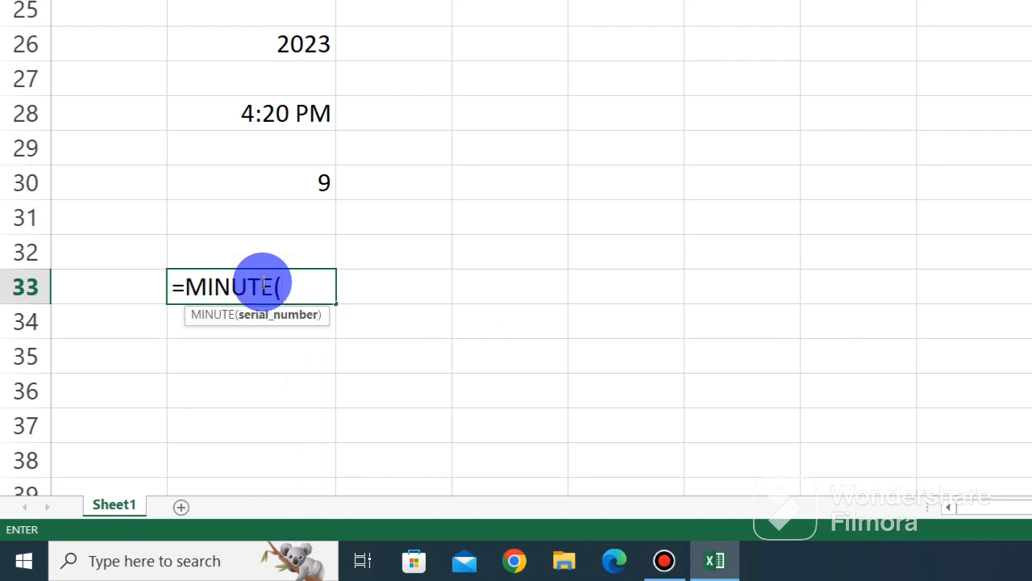
text(NO)
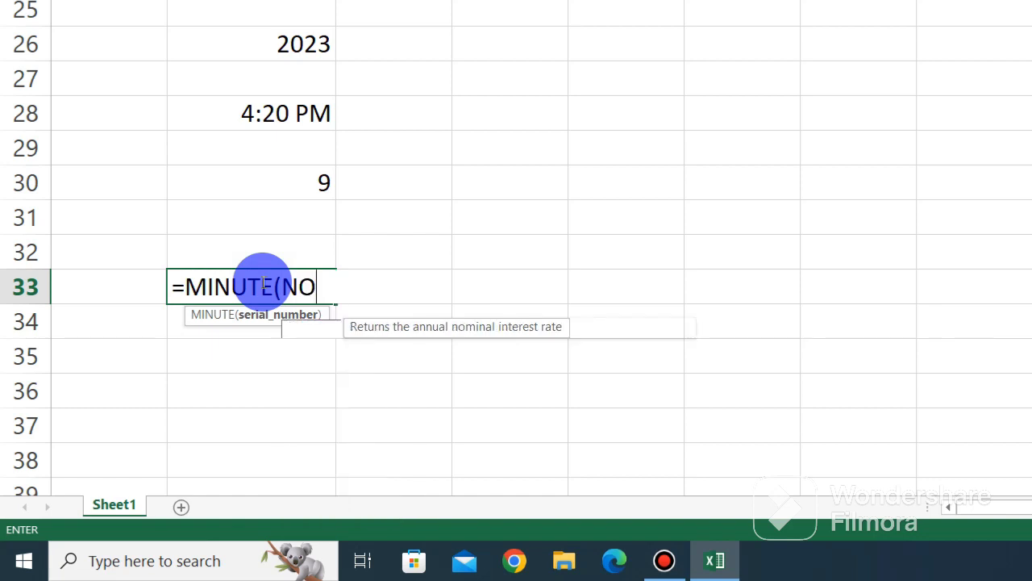
text(W()
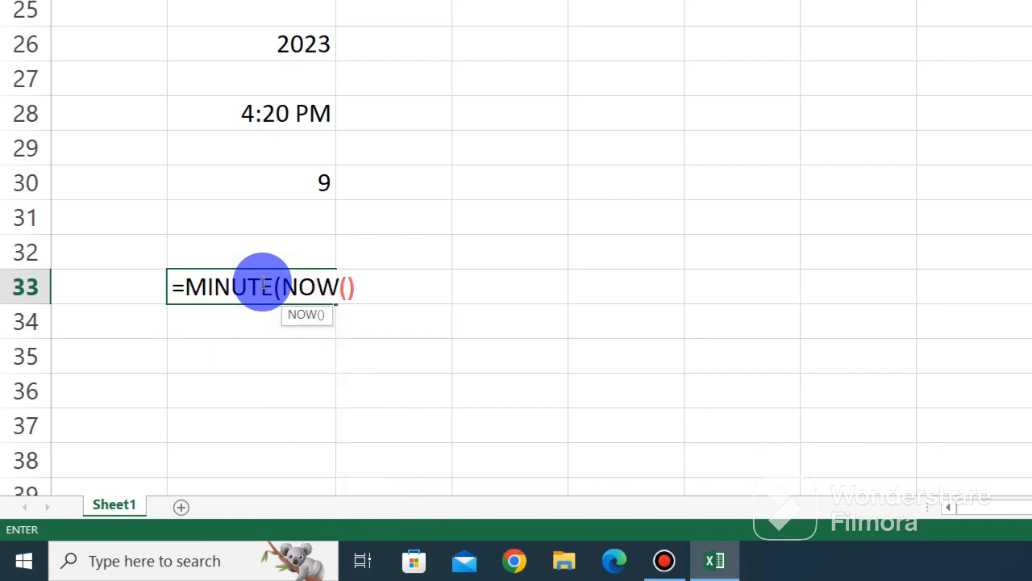
text()))
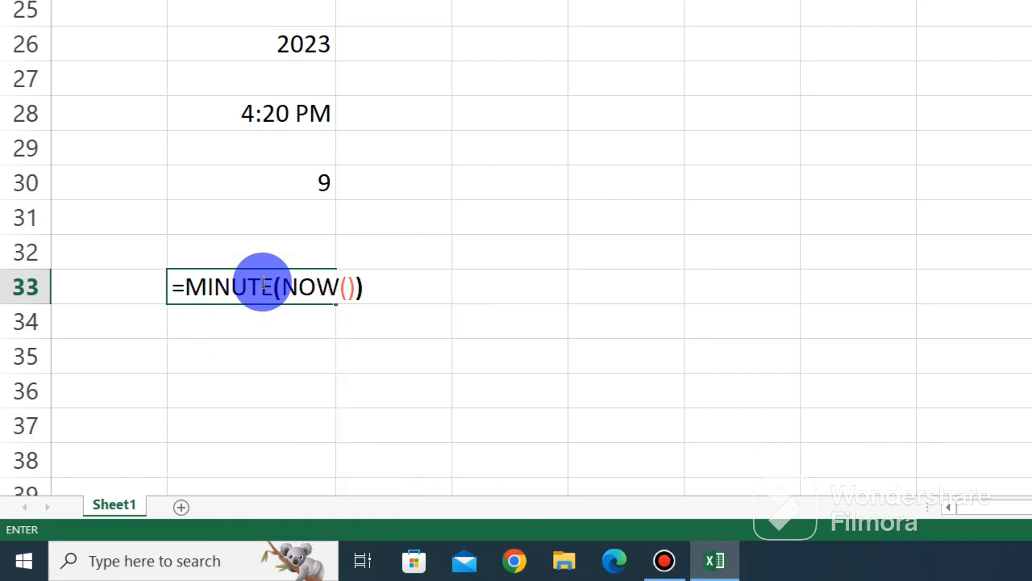
key(Return)
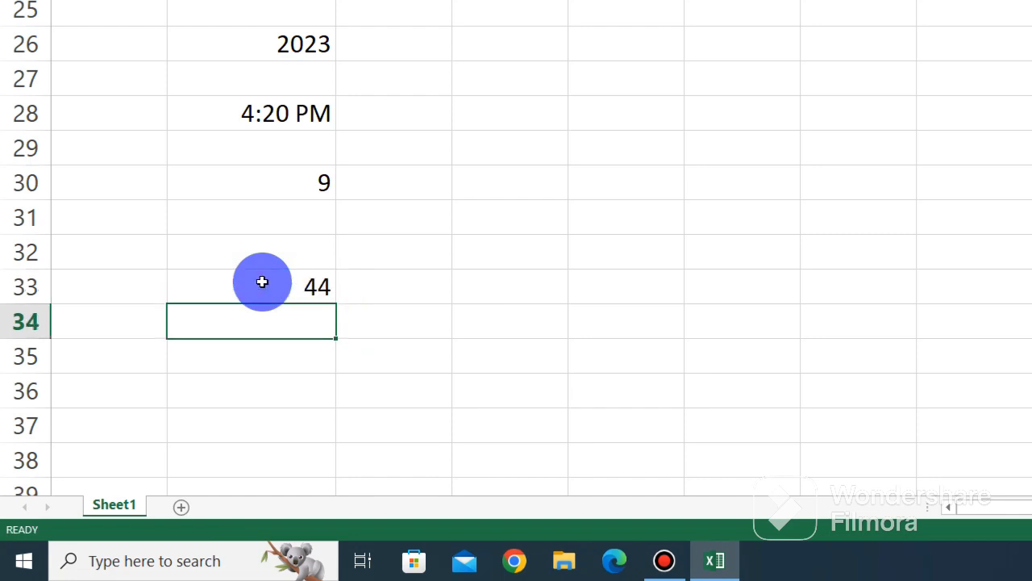
double_click(262, 281)
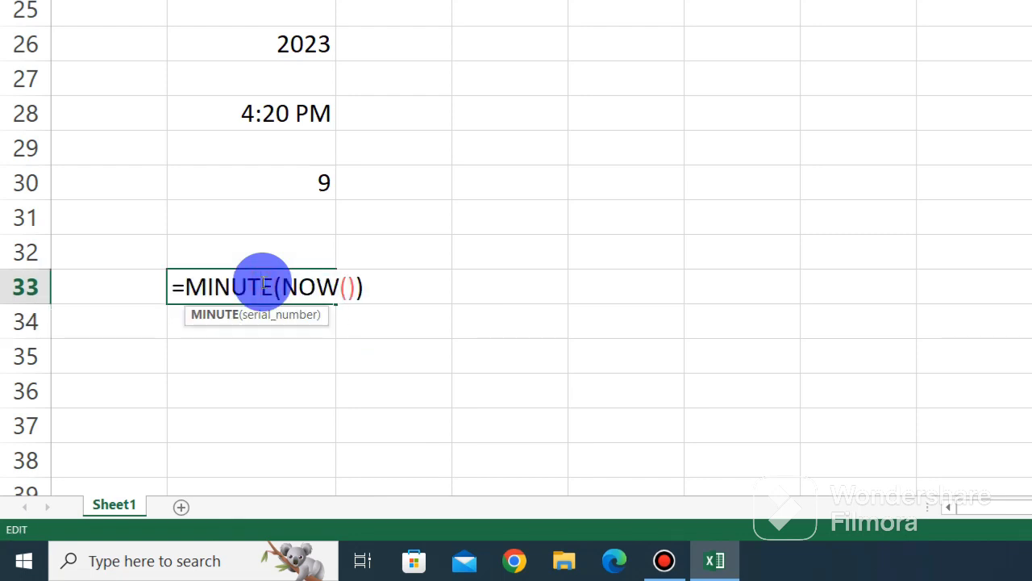
key(Return)
scroll(261, 281, down, 1)
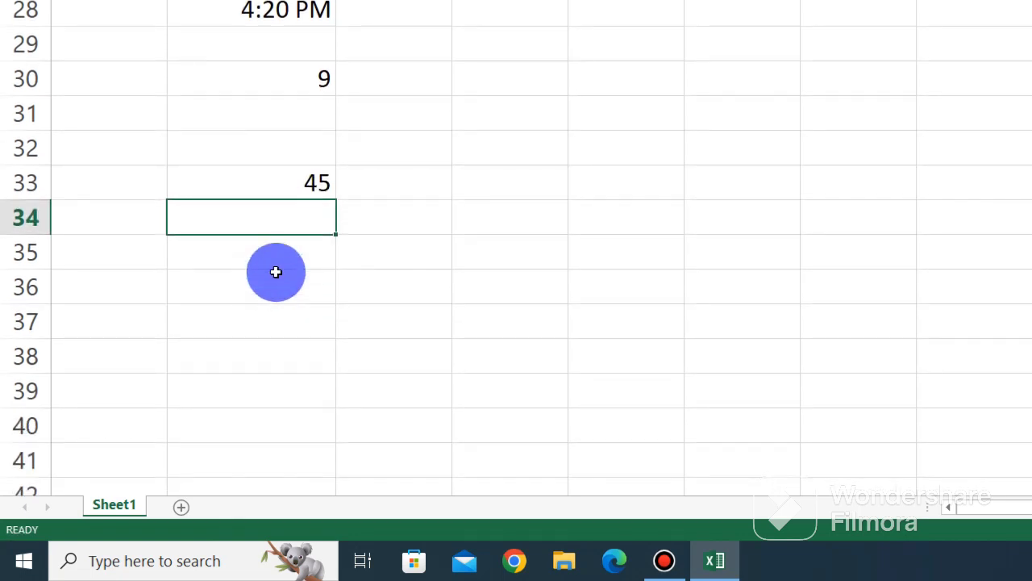
Enter =SECOND(NOW()) in B36, returning the current second, 20
click(278, 275)
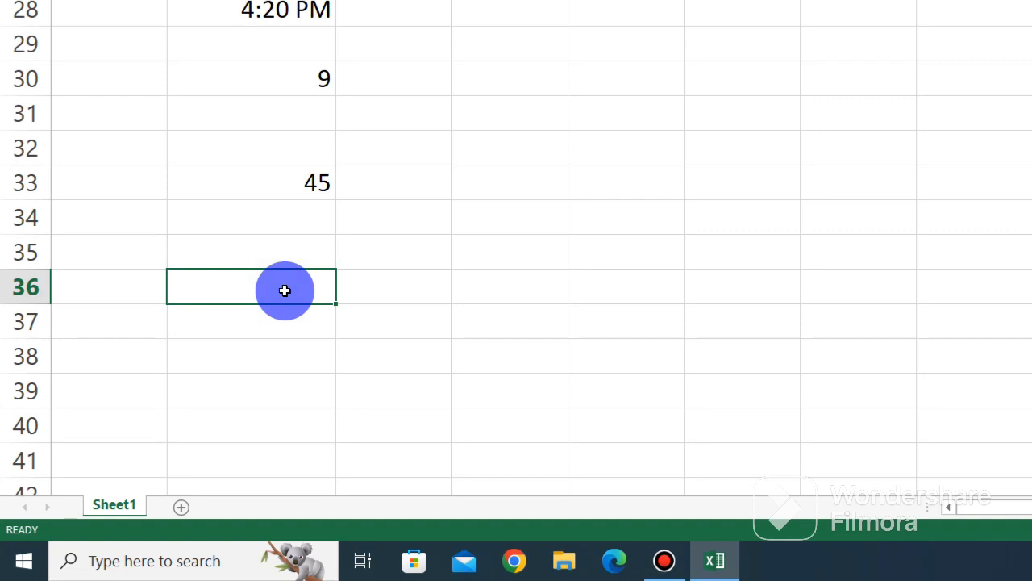
text(=)
text(SECO)
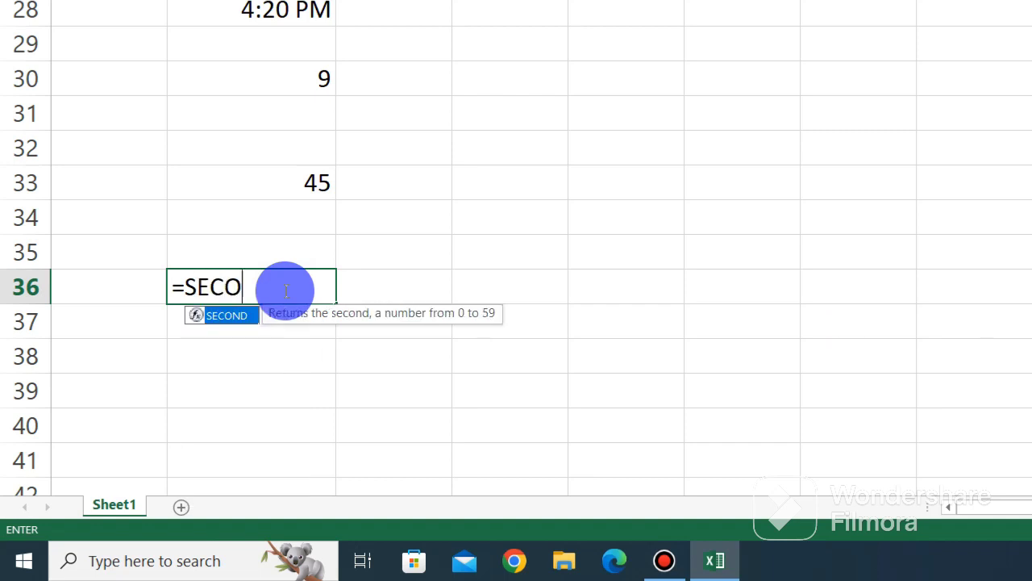
text(ND)
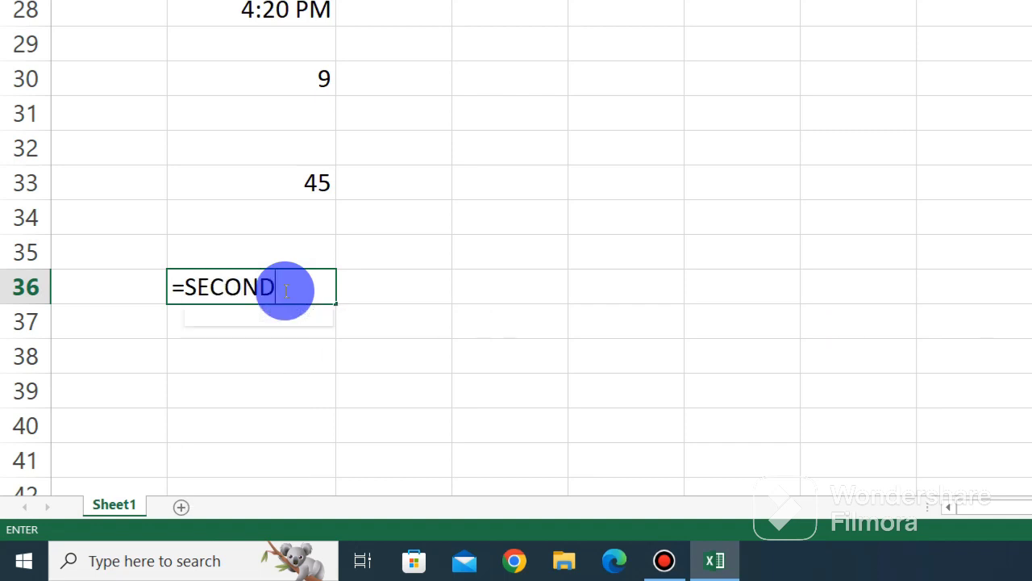
text(()
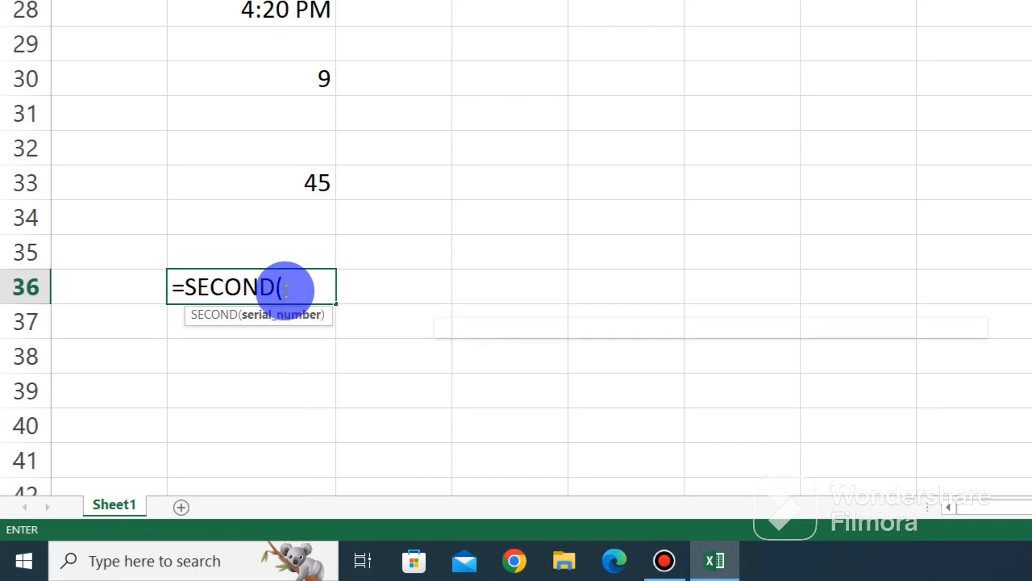
text(NOW)
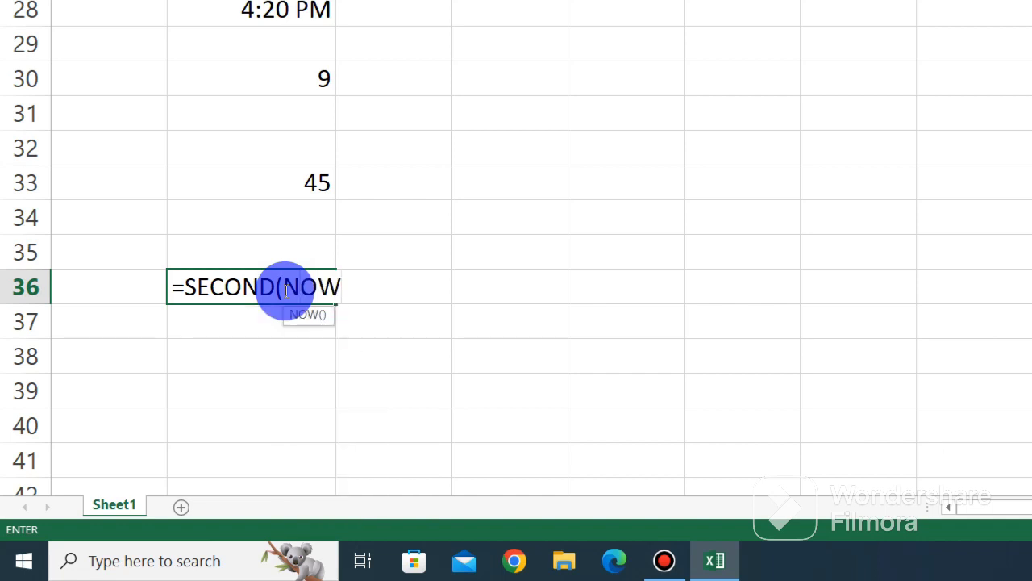
text(()))
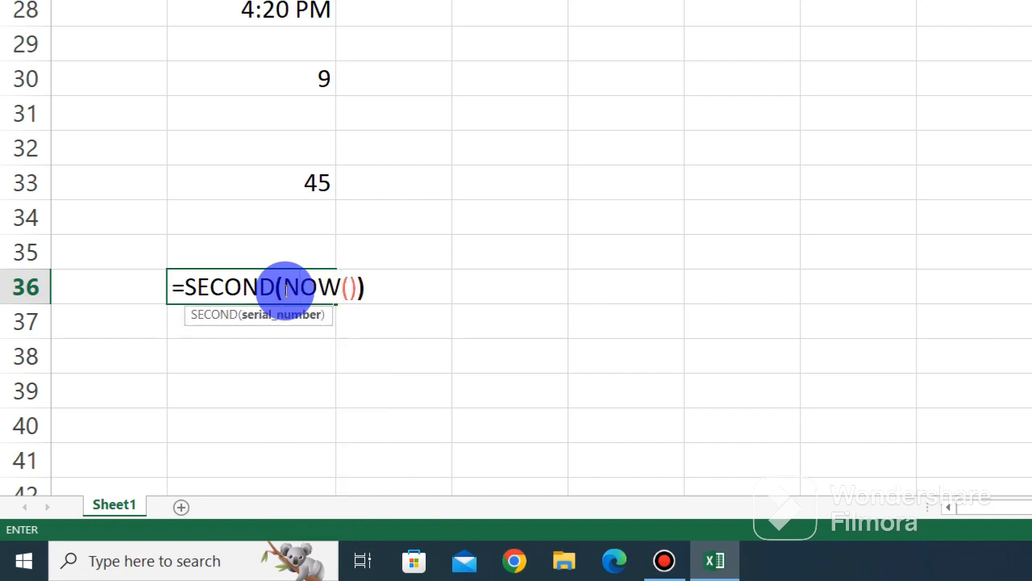
key(Return)
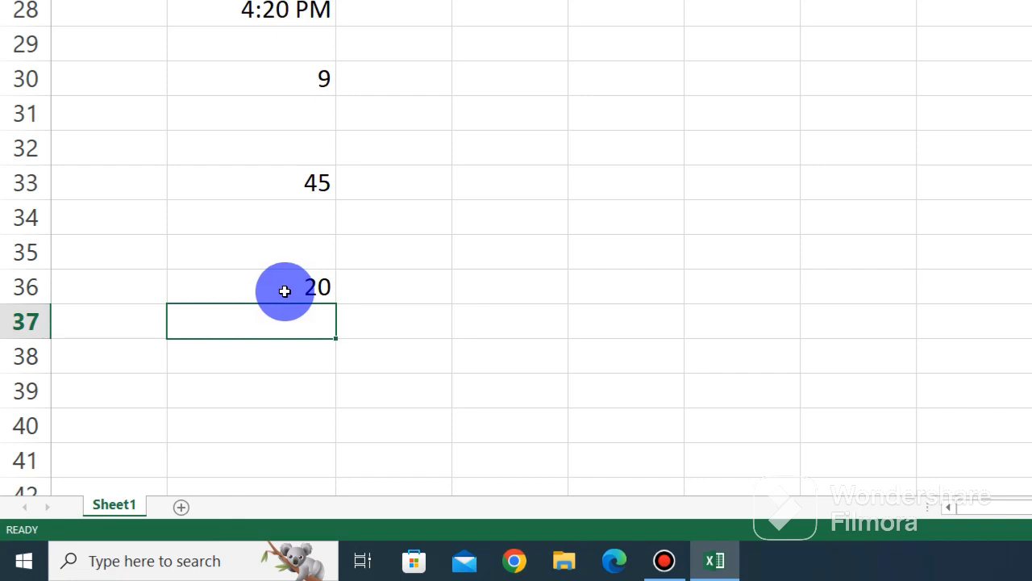
click(293, 355)
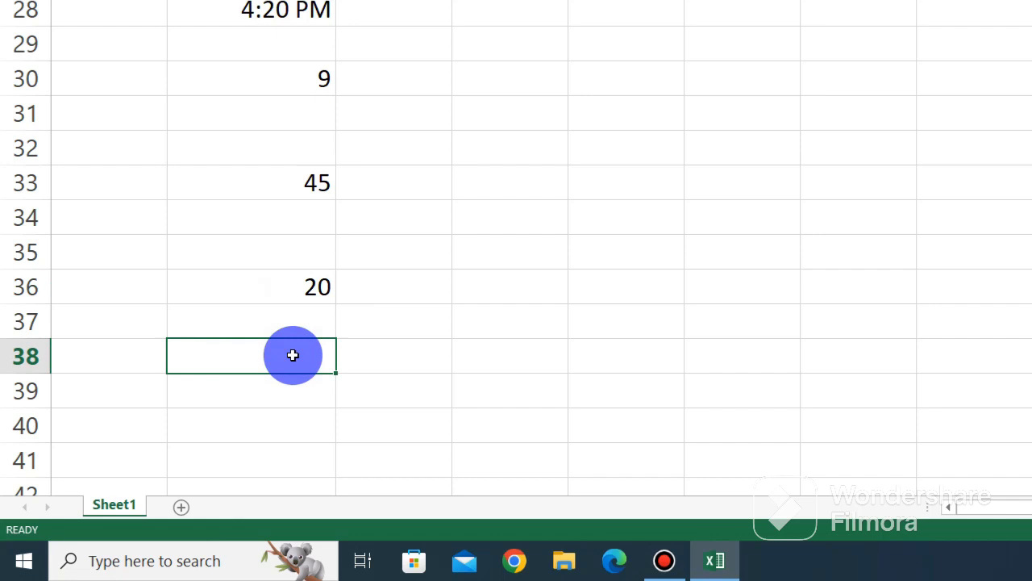
scroll(293, 355, down, 2)
Enter =ODD(18) in B39 so it returns 19
click(279, 182)
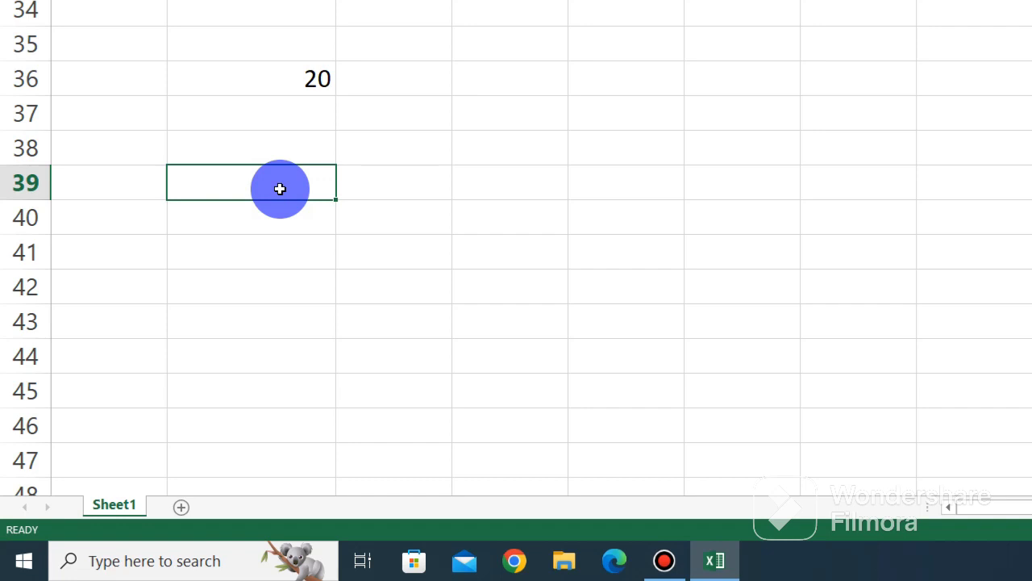
text(-)
key(BackSpace)
text(=)
text(ODD)
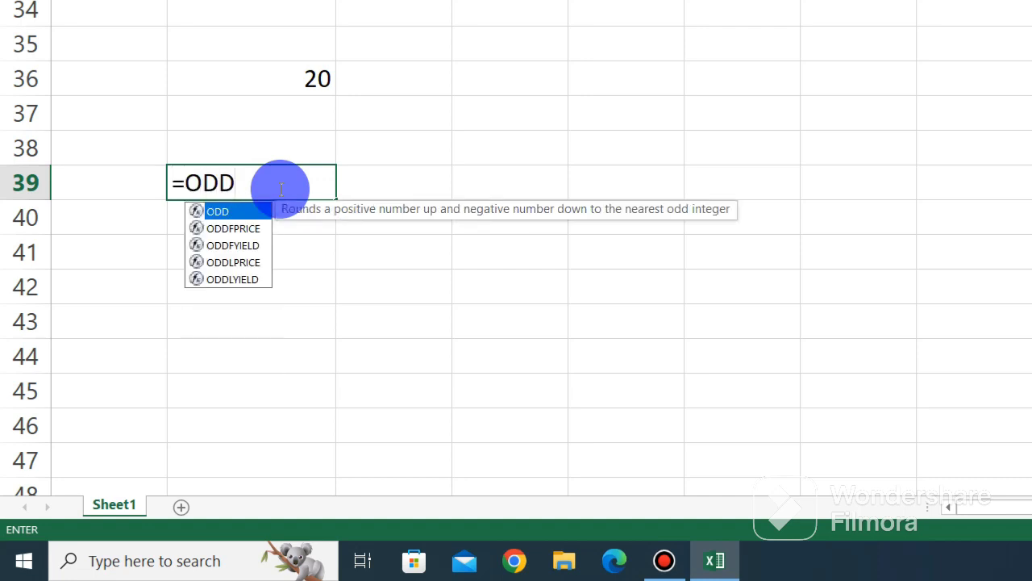
text(()
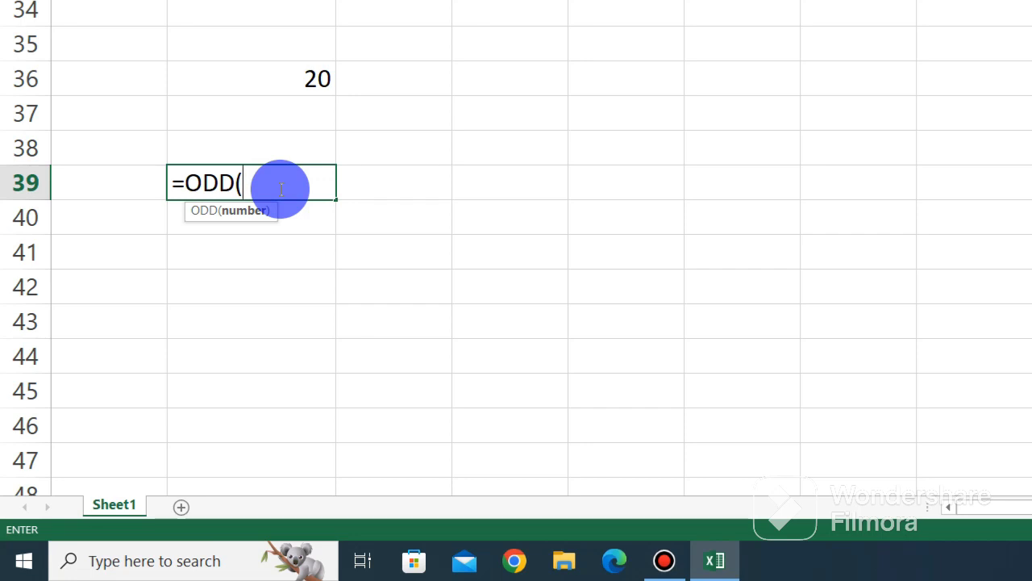
text(18)
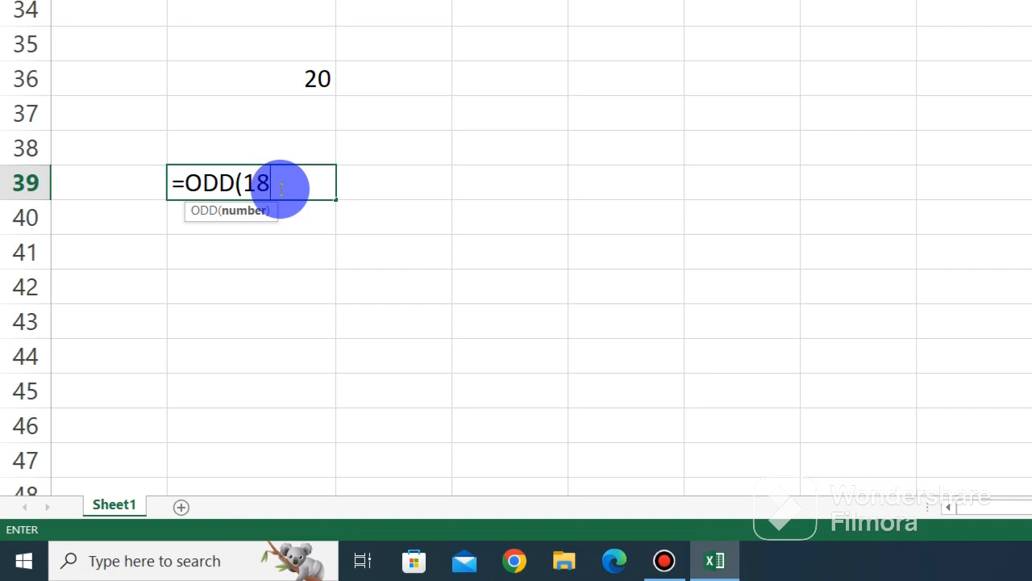
text())
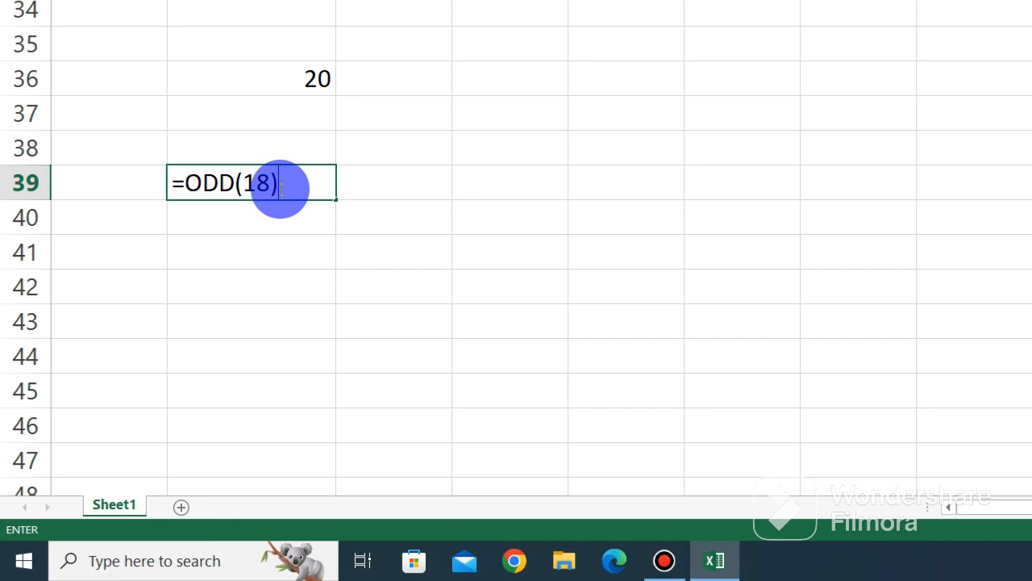
key(Return)
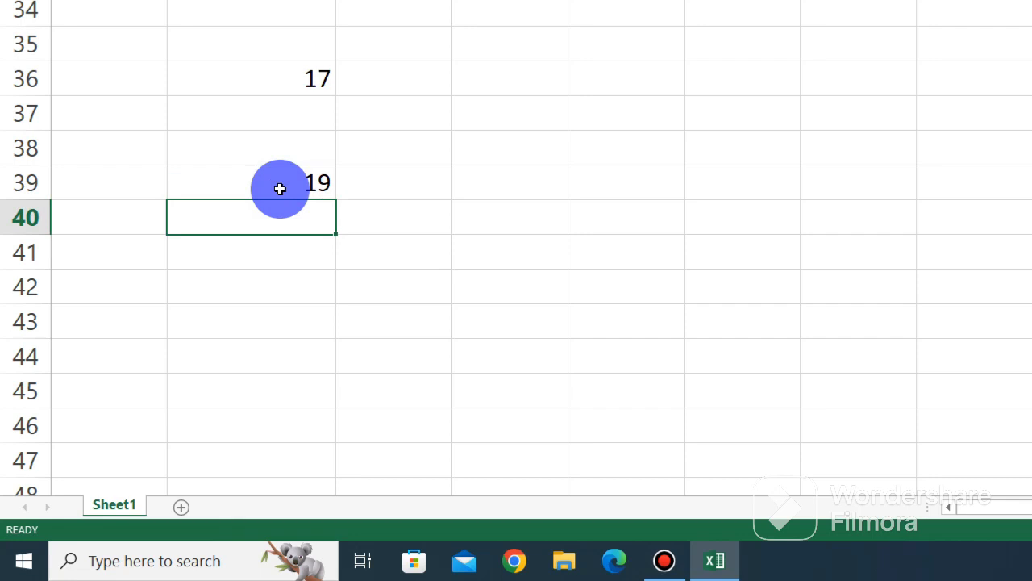
Enter =EVEN(89) in B41 so it returns 90
click(263, 254)
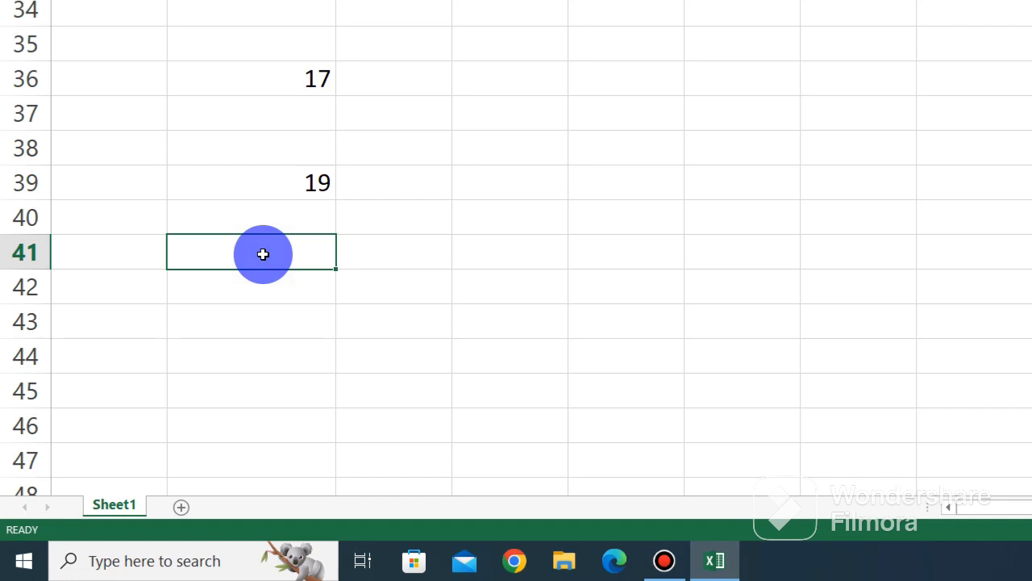
text(=)
text(EV)
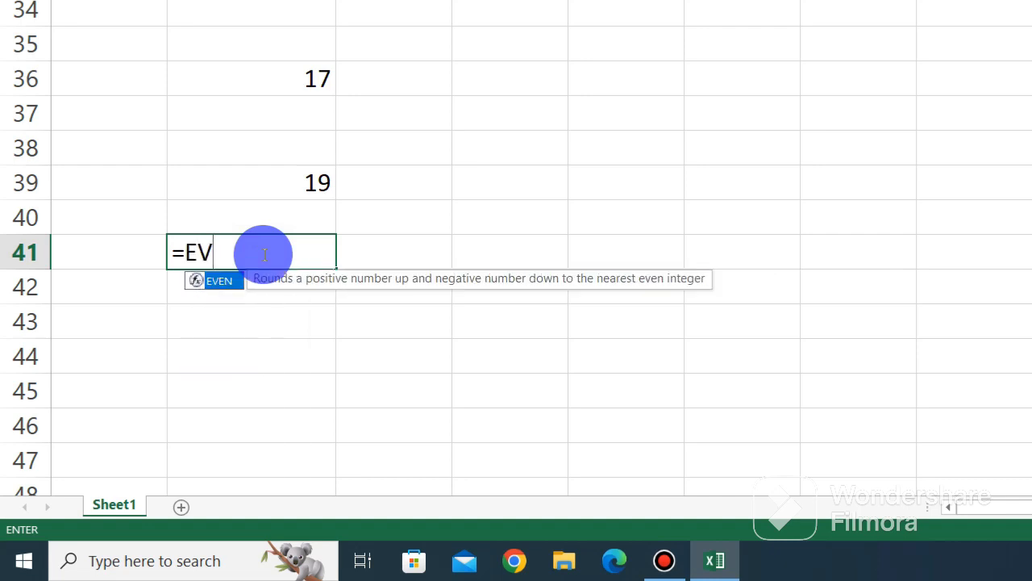
text(EN()
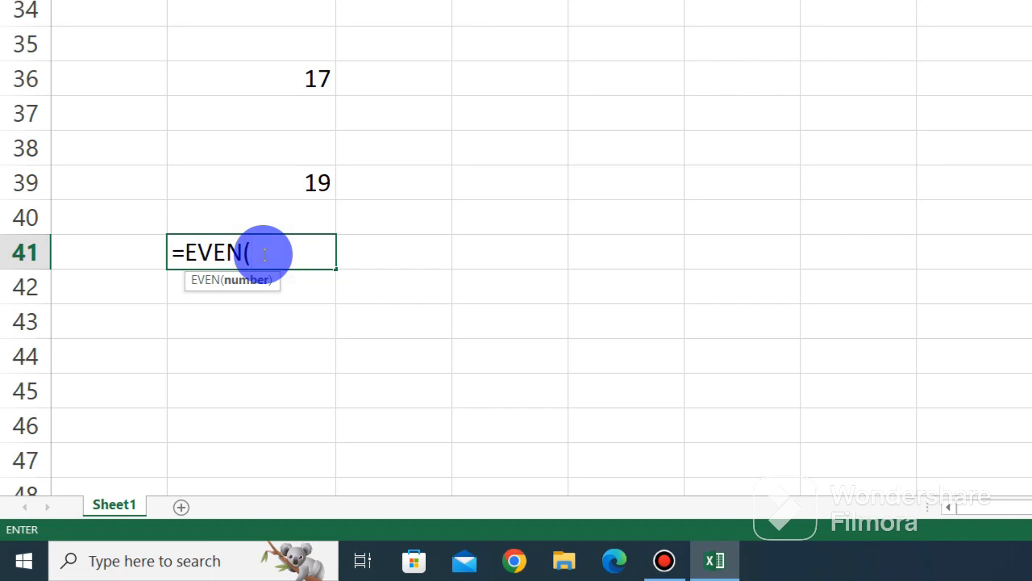
text(89))
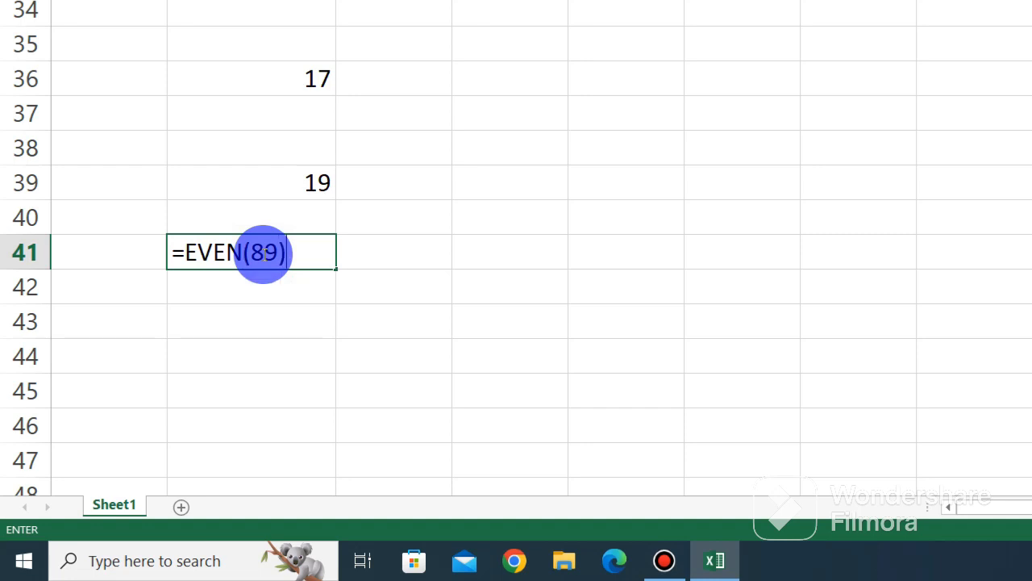
key(Return)
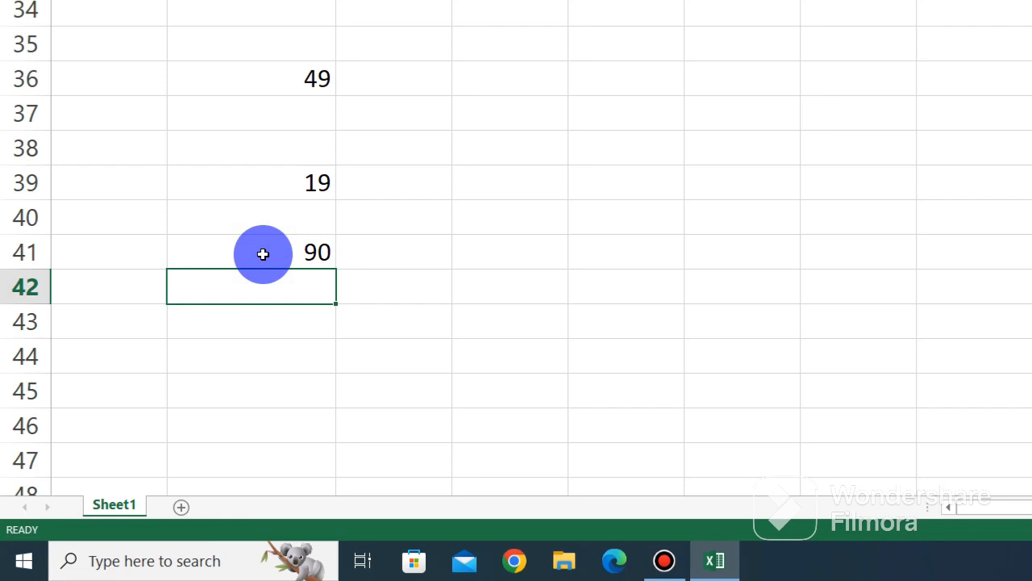
Type the letters I, C, L and M into A43, B44, D42 and D45
click(300, 322)
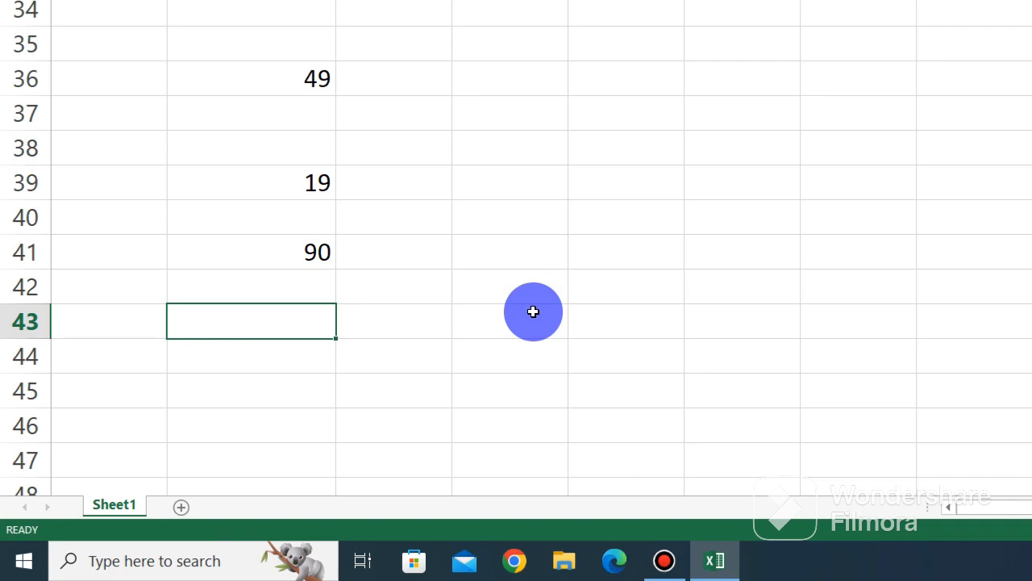
key(Left)
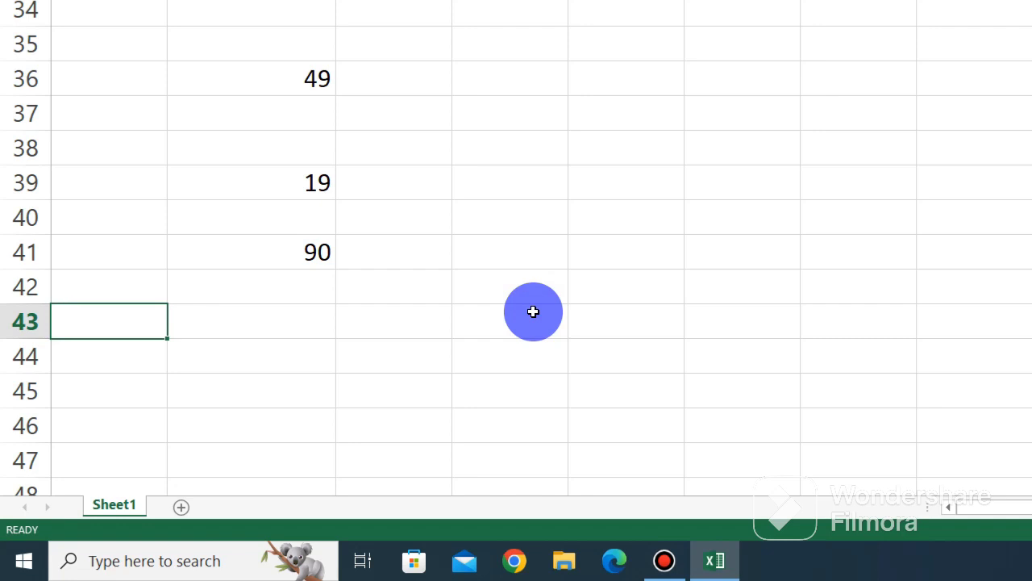
text(I)
click(295, 362)
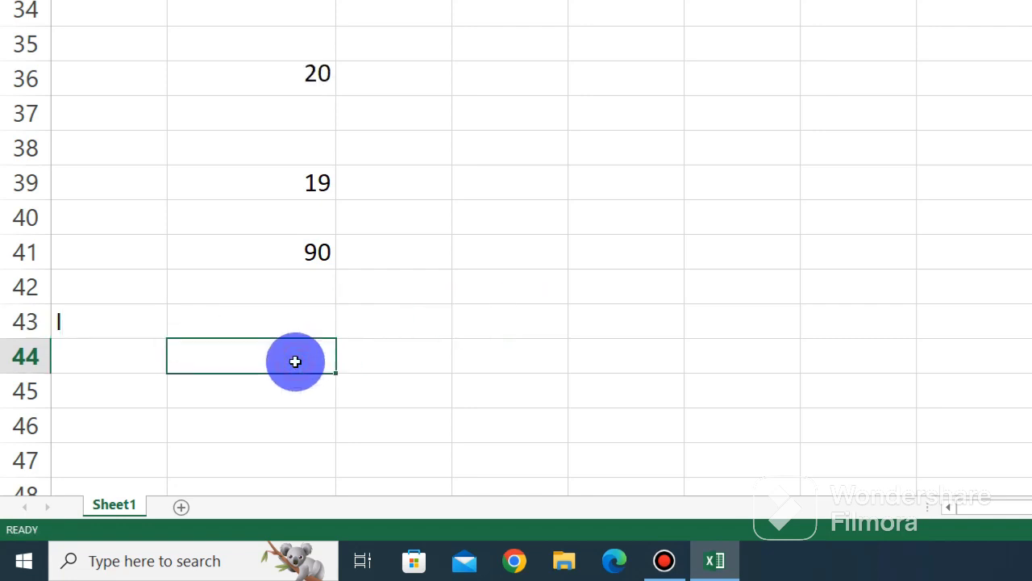
text(C)
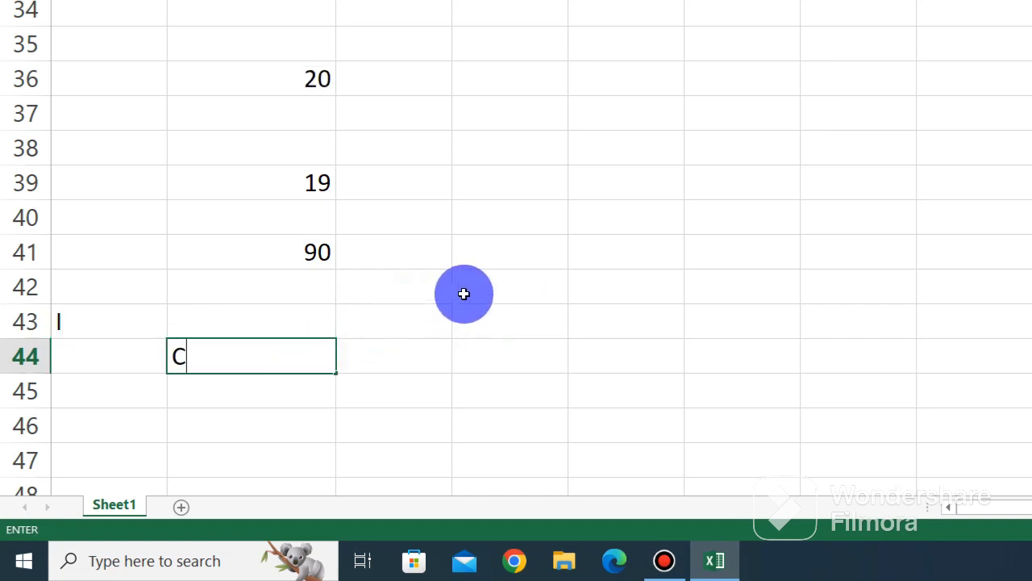
click(464, 293)
text(L)
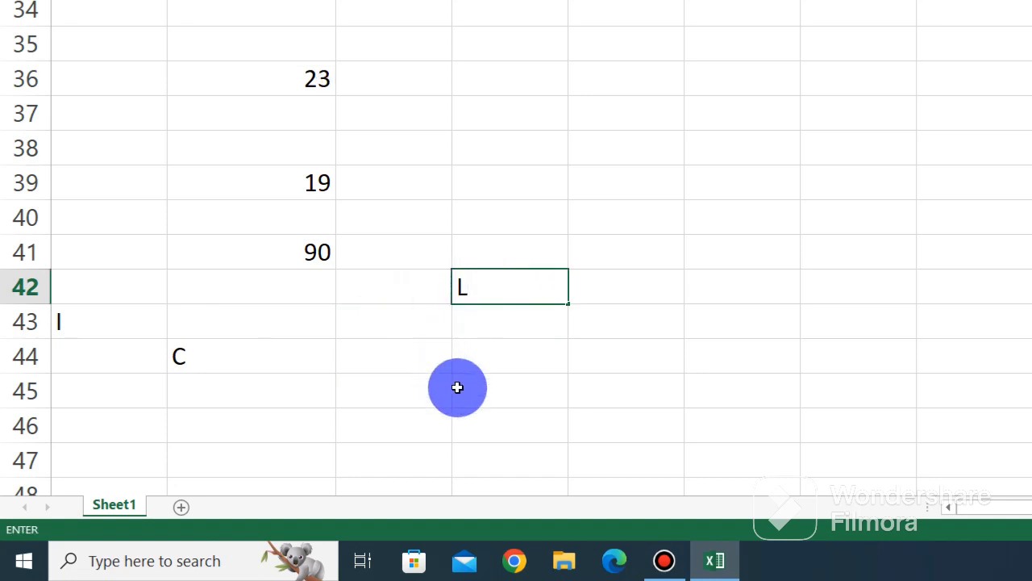
click(457, 387)
text(M)
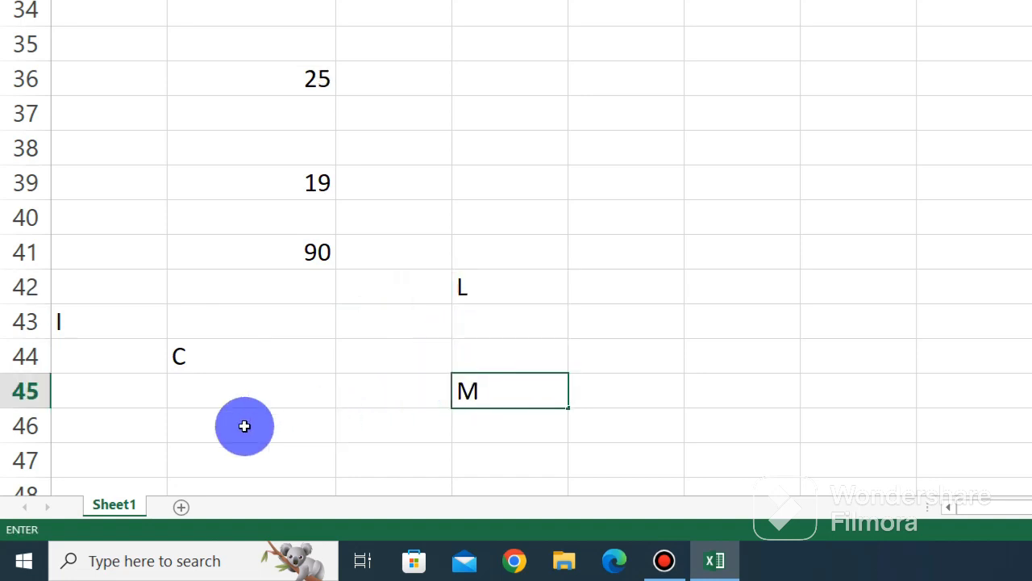
click(263, 432)
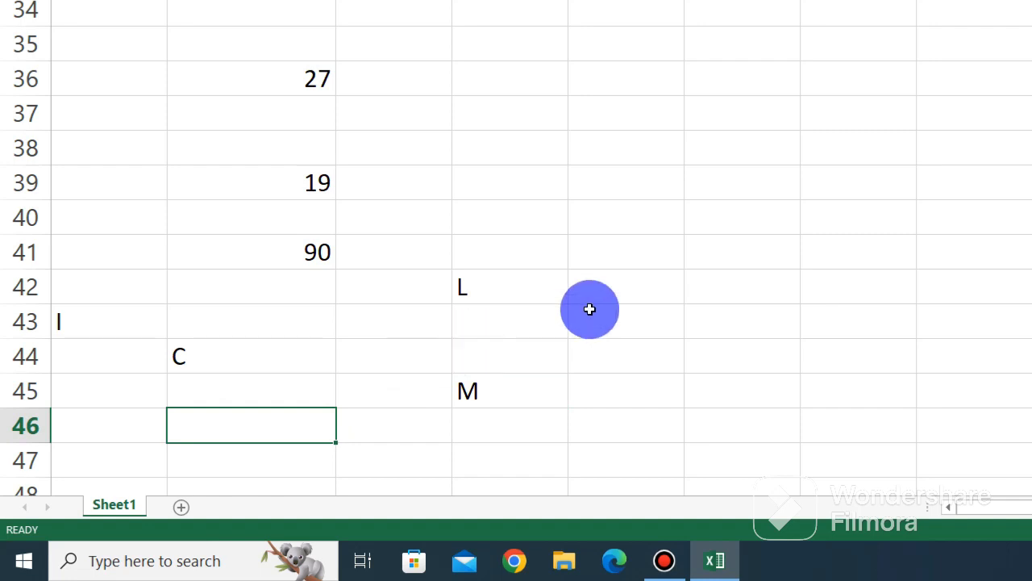
text(=)
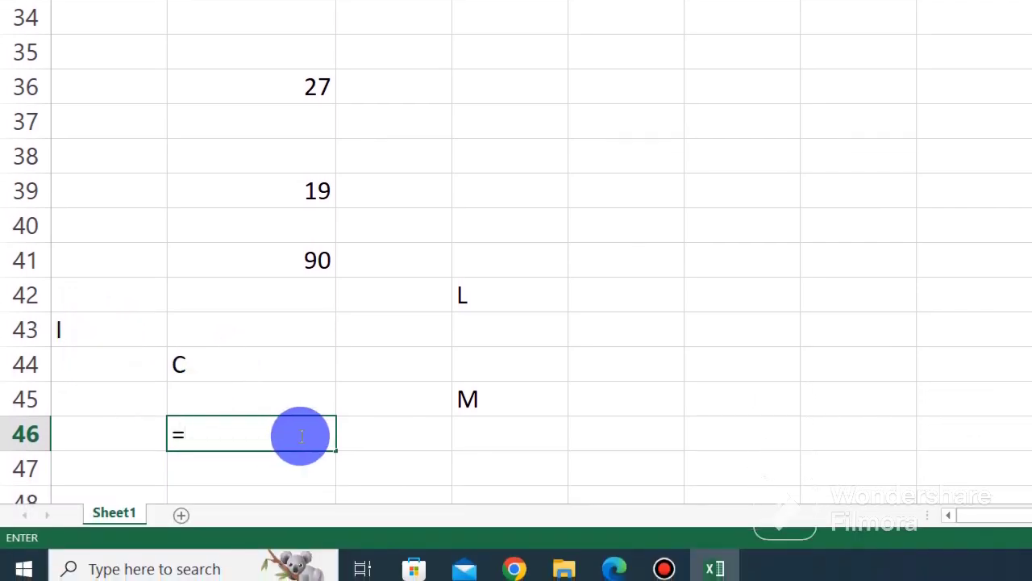
Enter =A43&B44&D42&D45 in B46 to show ICLM, then review its formula
text(A)
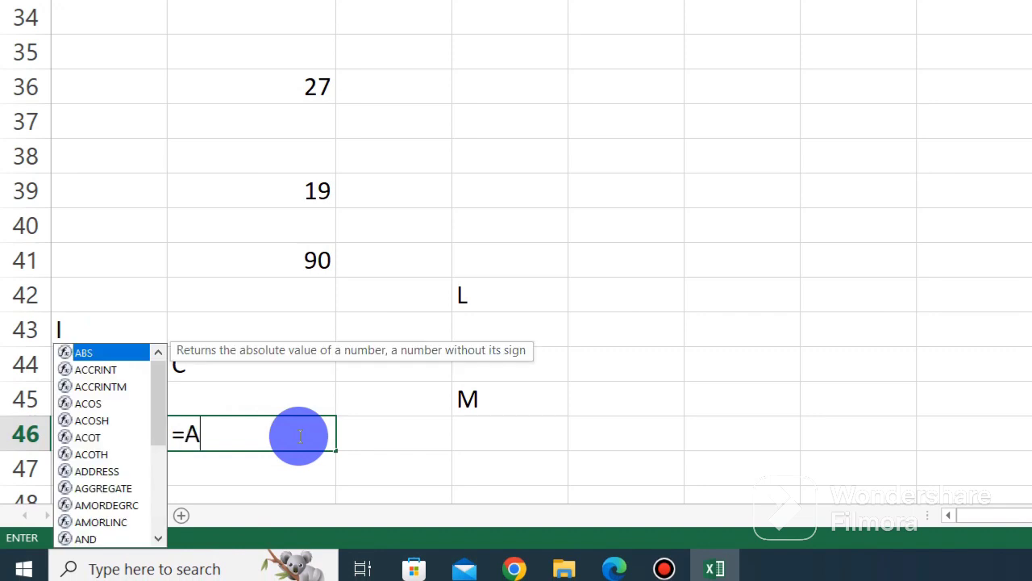
text(43)
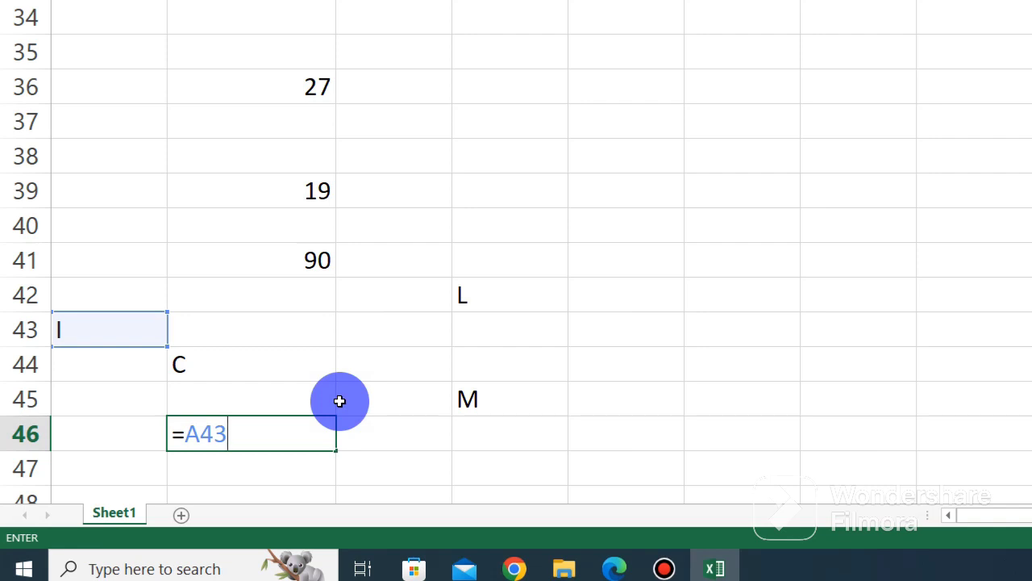
text(&)
text(B44)
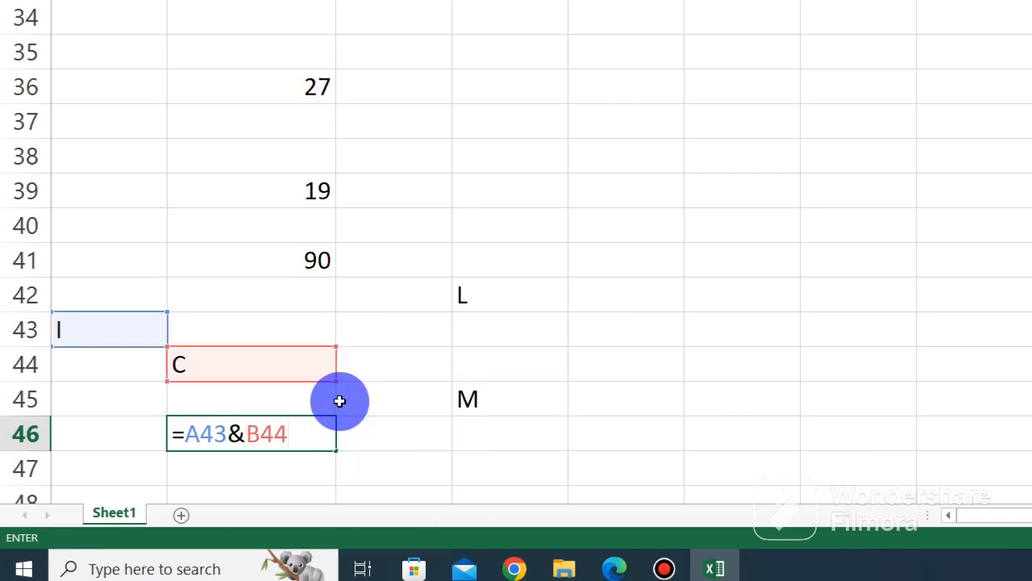
text(&)
text(D)
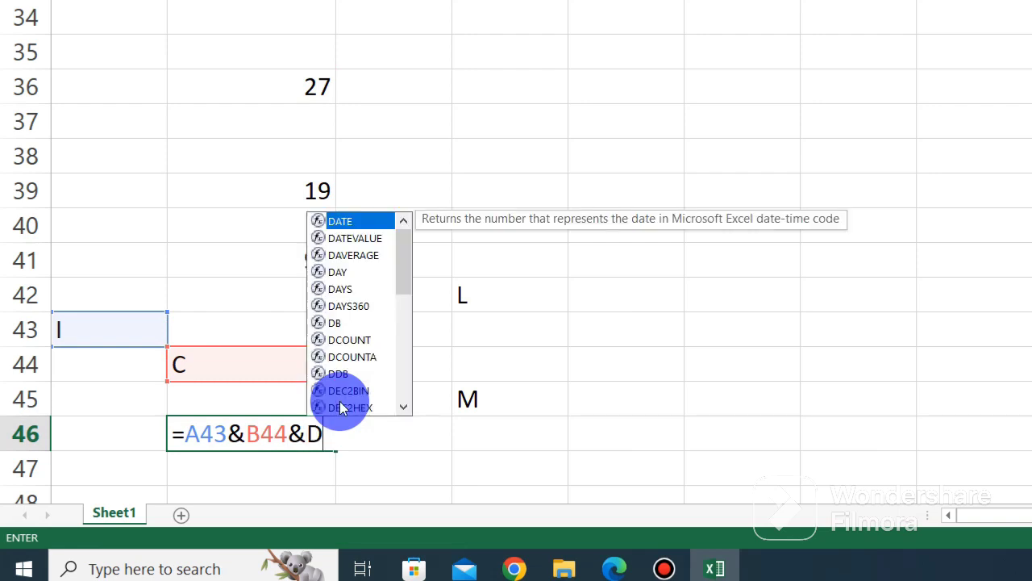
text(42)
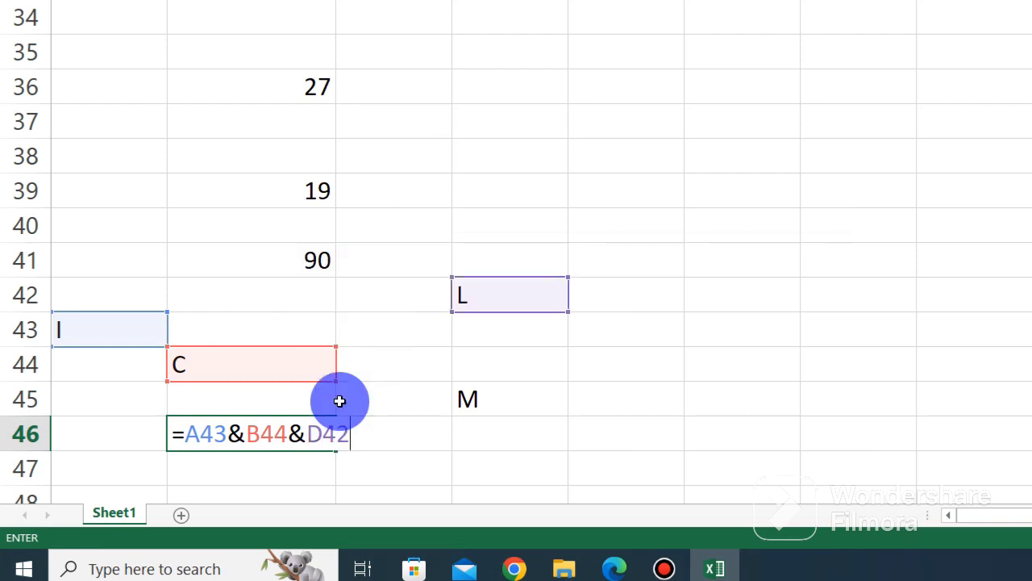
text(&)
text(D)
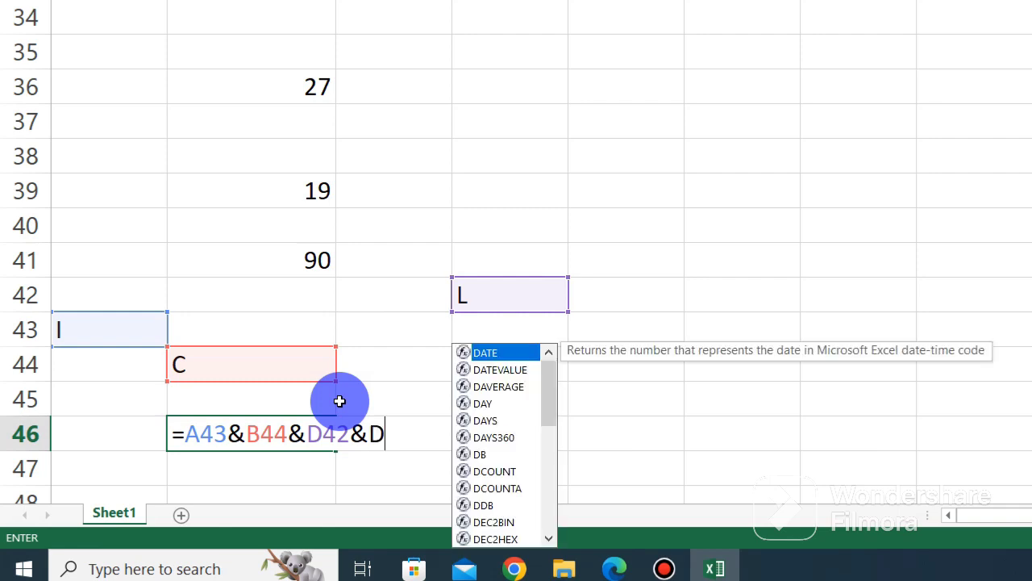
text(45)
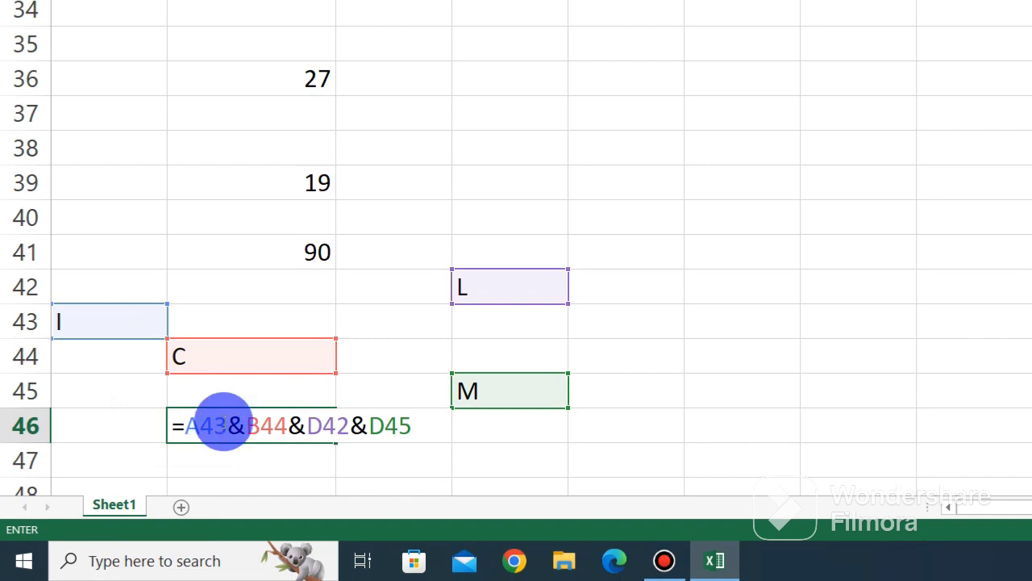
scroll(226, 376, down, 2)
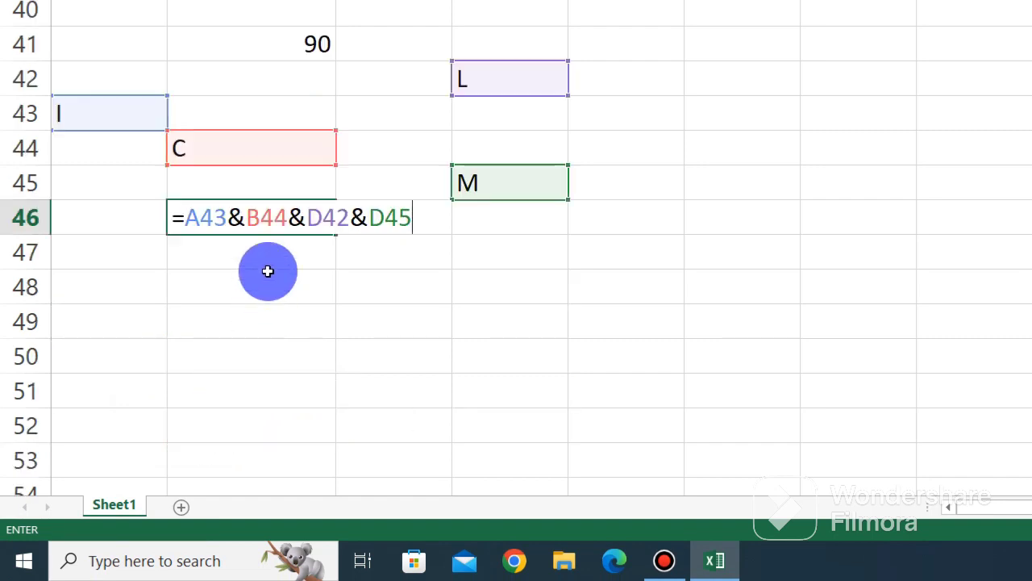
key(Return)
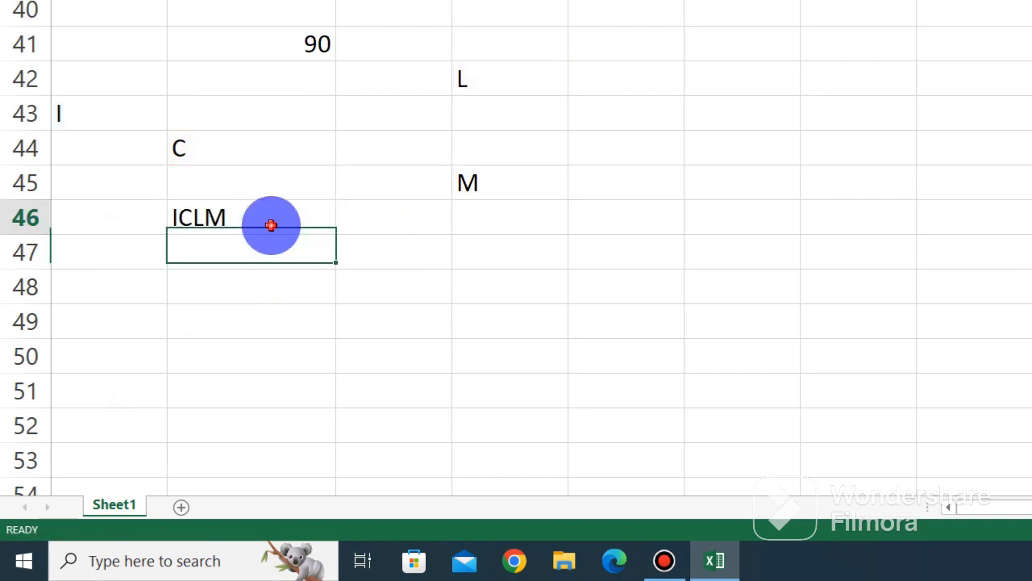
click(271, 225)
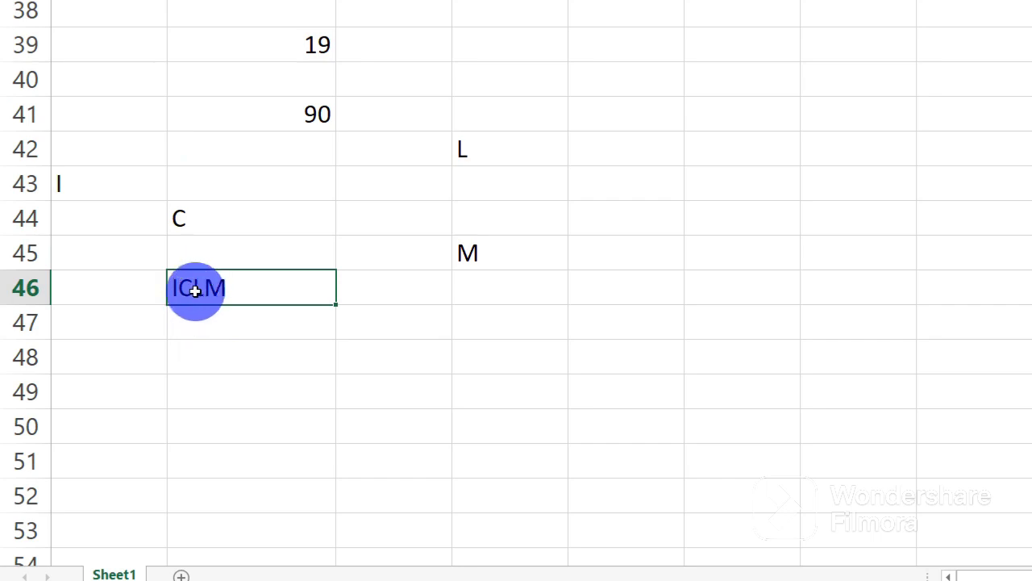
double_click(193, 289)
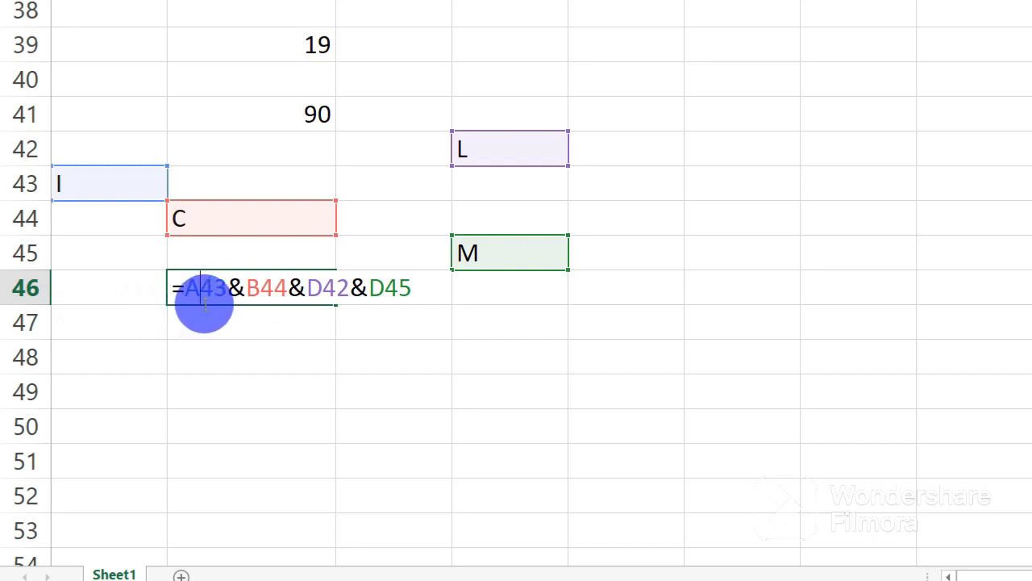
key(Return)
Enter =LEFT("COMPUTER",4) in B48 to show COMP, then review the formula
click(237, 369)
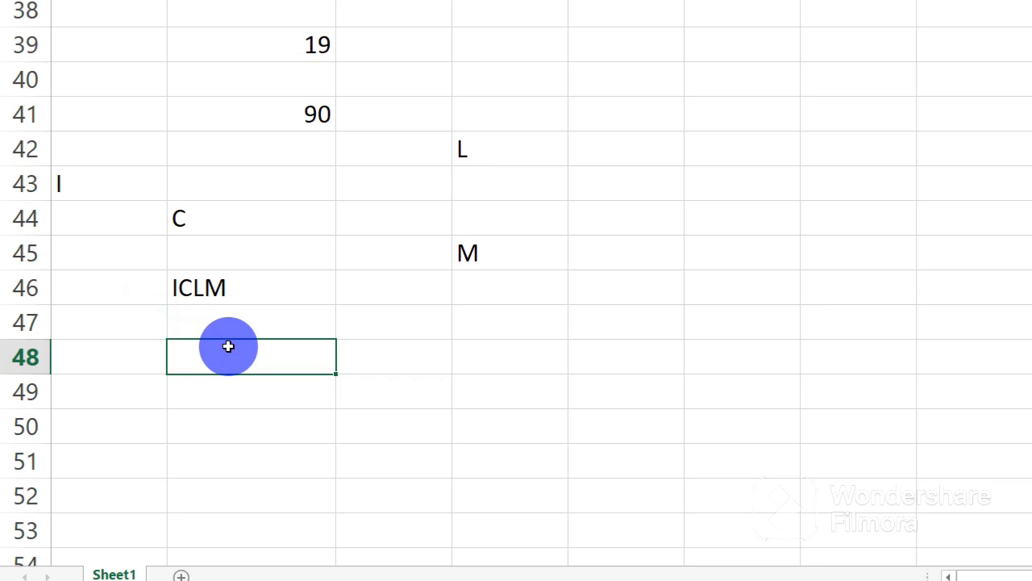
text(=)
text(L)
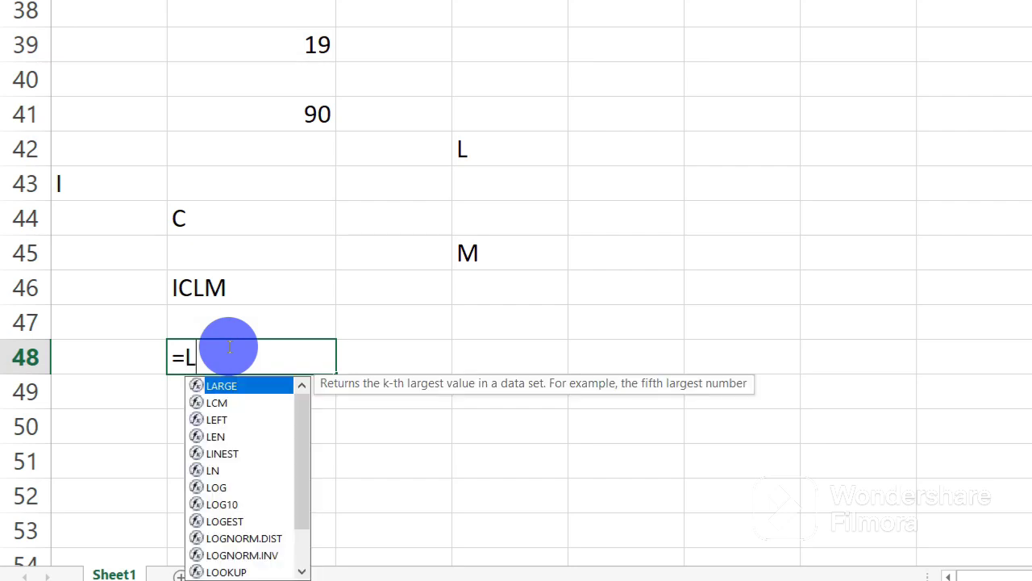
text(EFT)
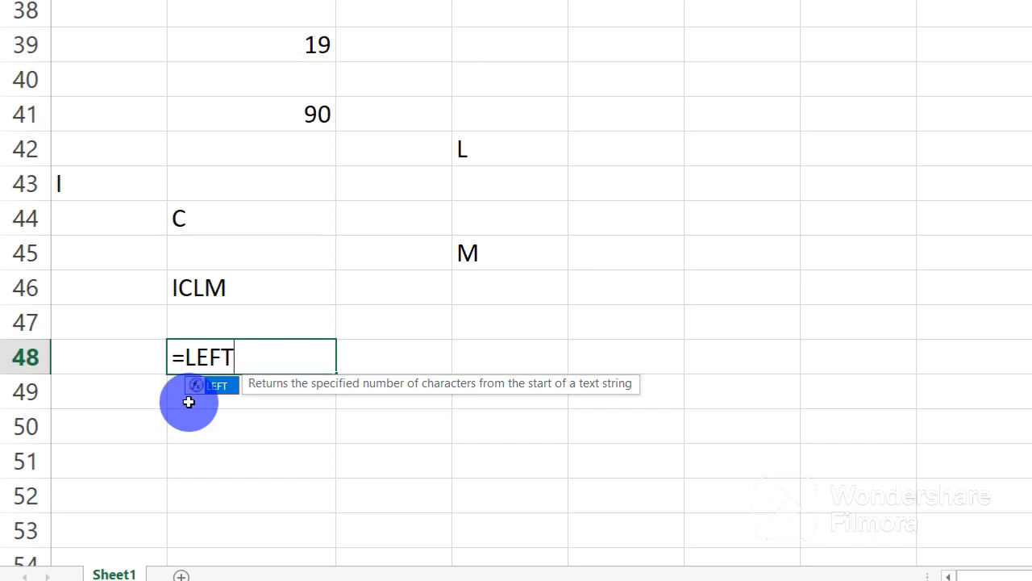
text((")
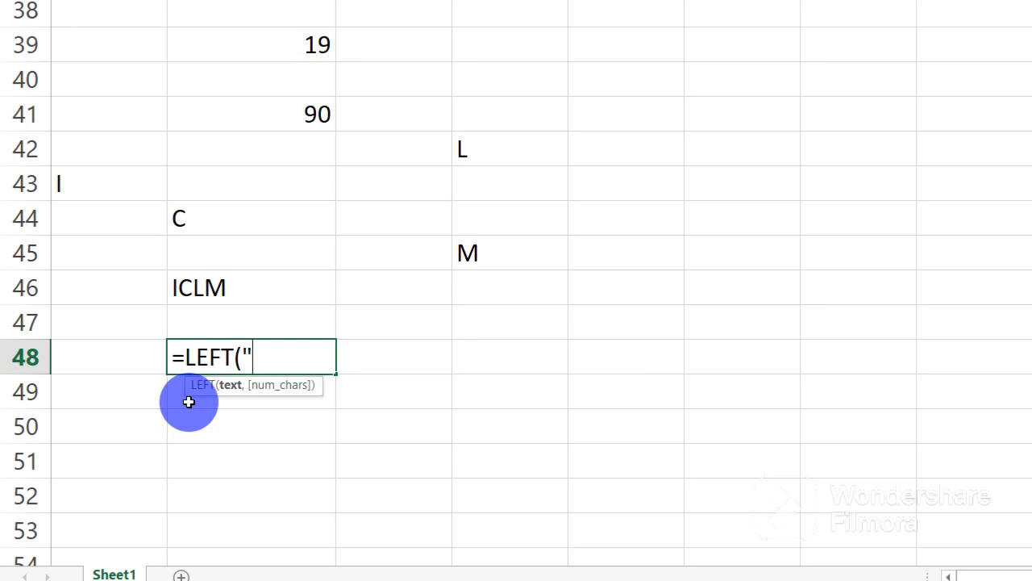
text(COMP)
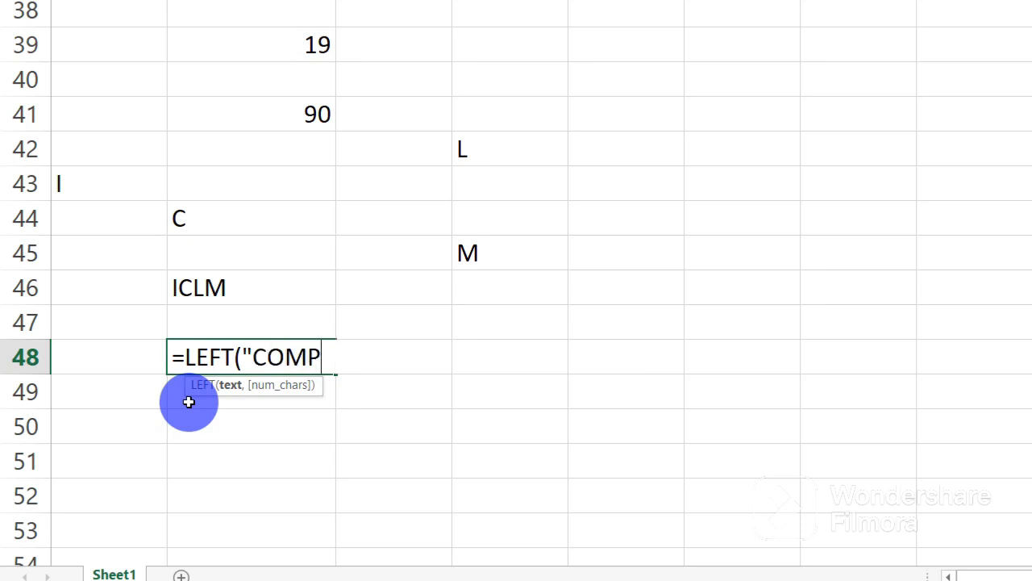
text(UTER)
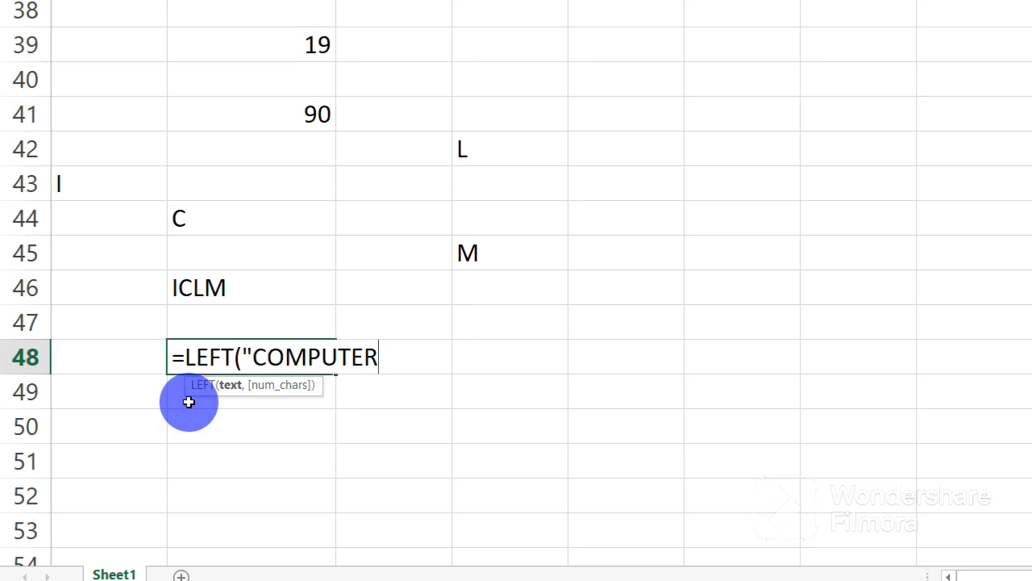
text(")
text(,)
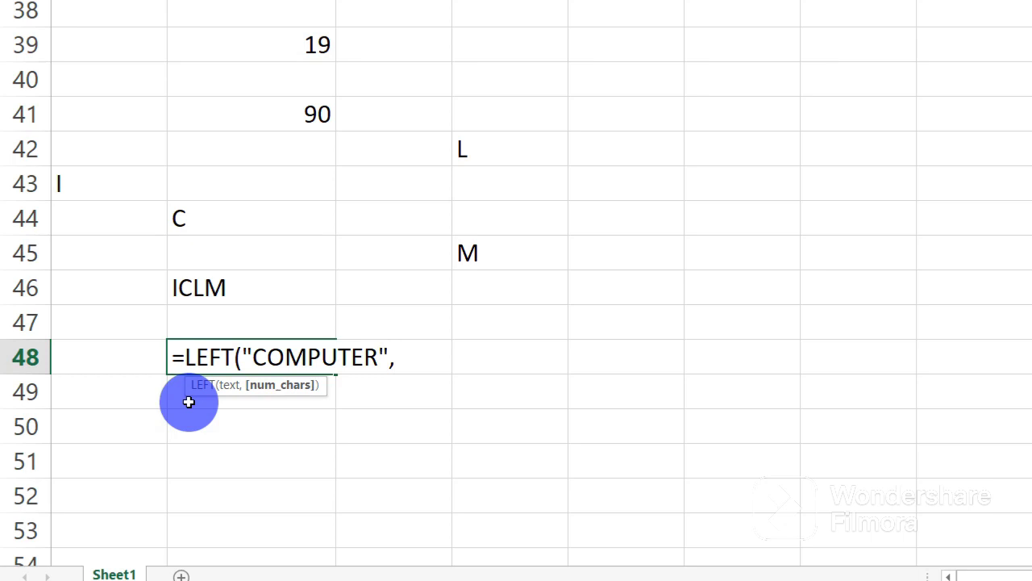
text(4))
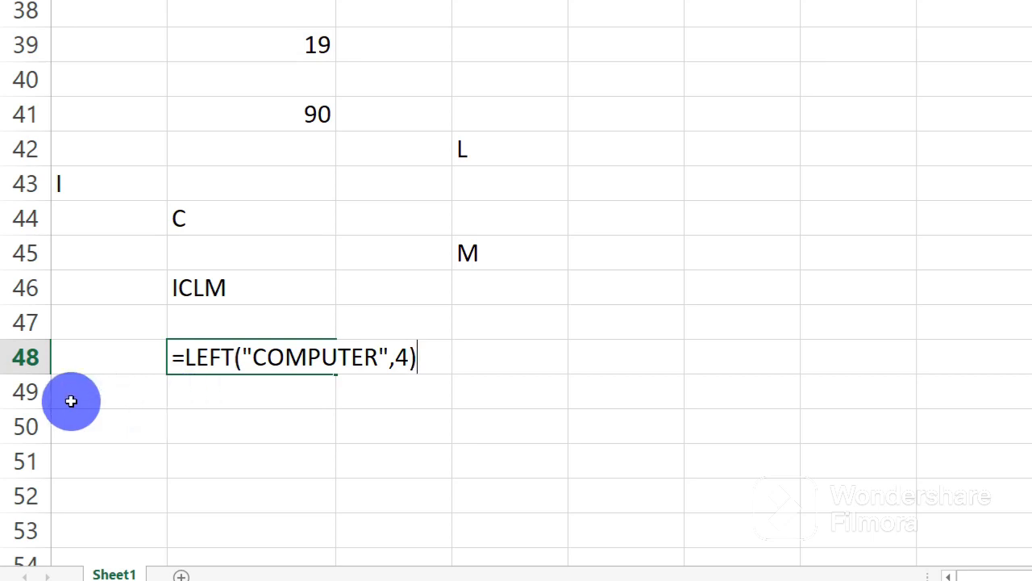
key(Return)
click(194, 357)
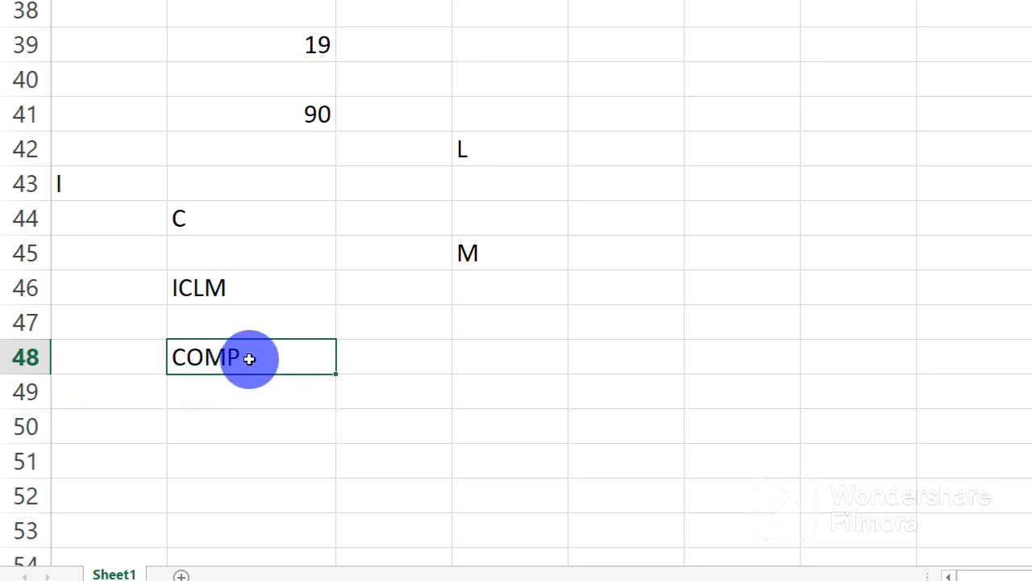
double_click(212, 353)
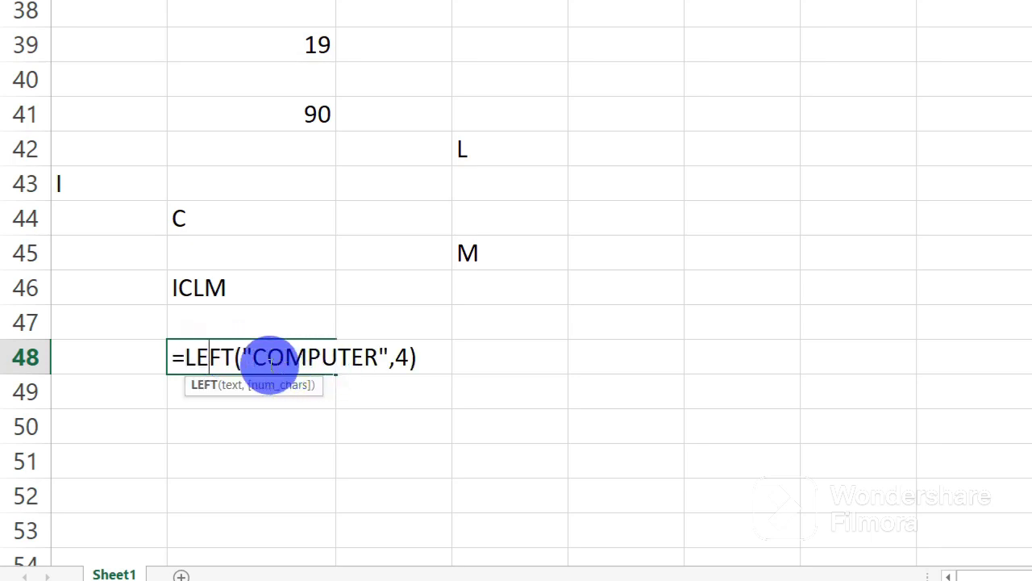
key(Return)
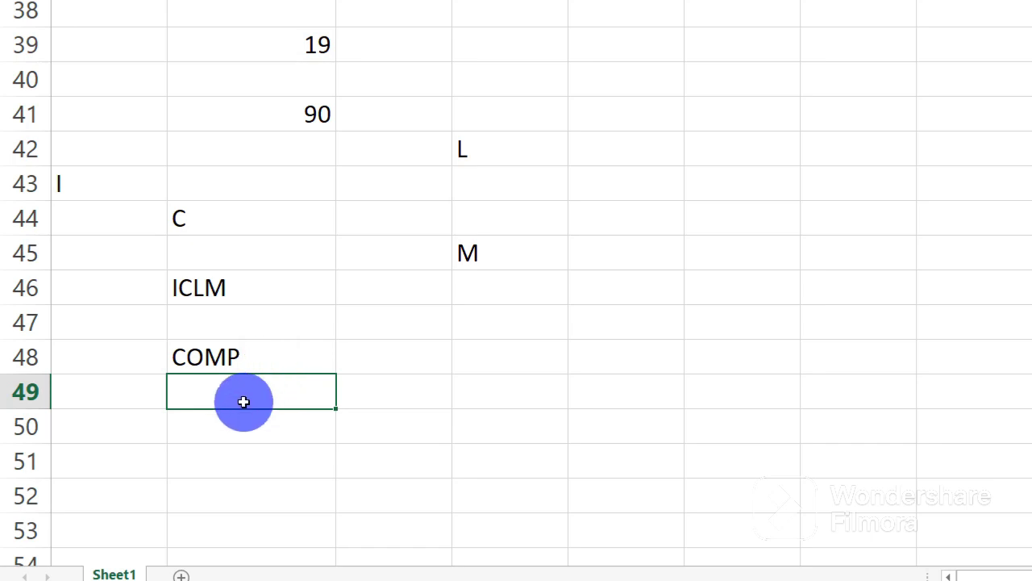
Enter =RIGHT("ICLM",2) in B49 so it displays LM
text(=)
text(RIGHT)
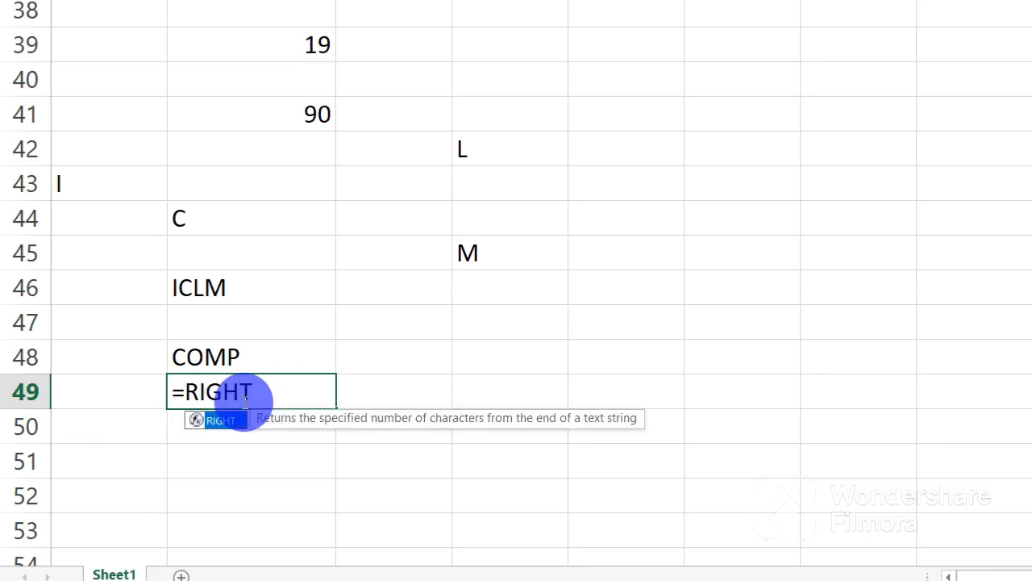
text(()
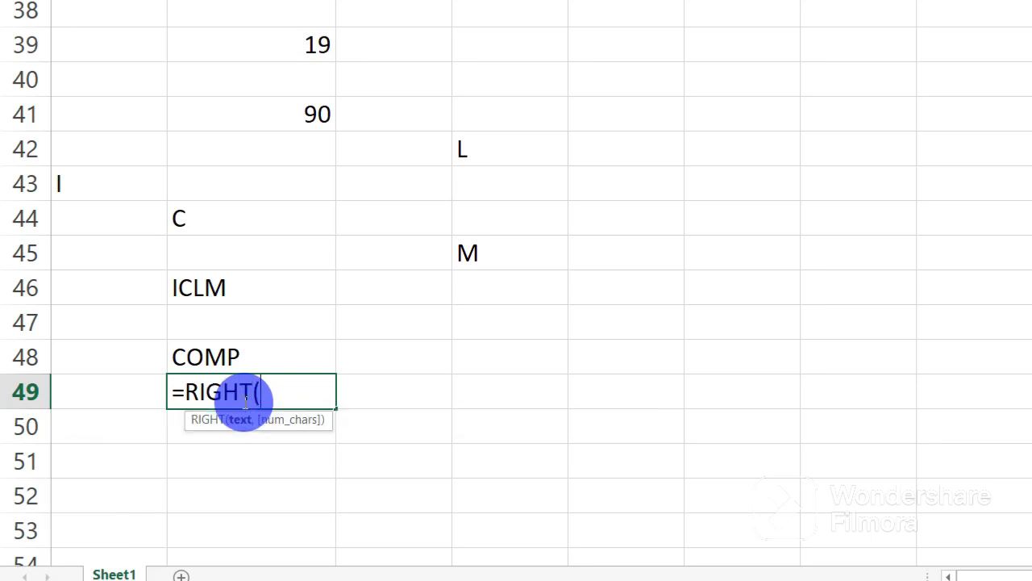
text(")
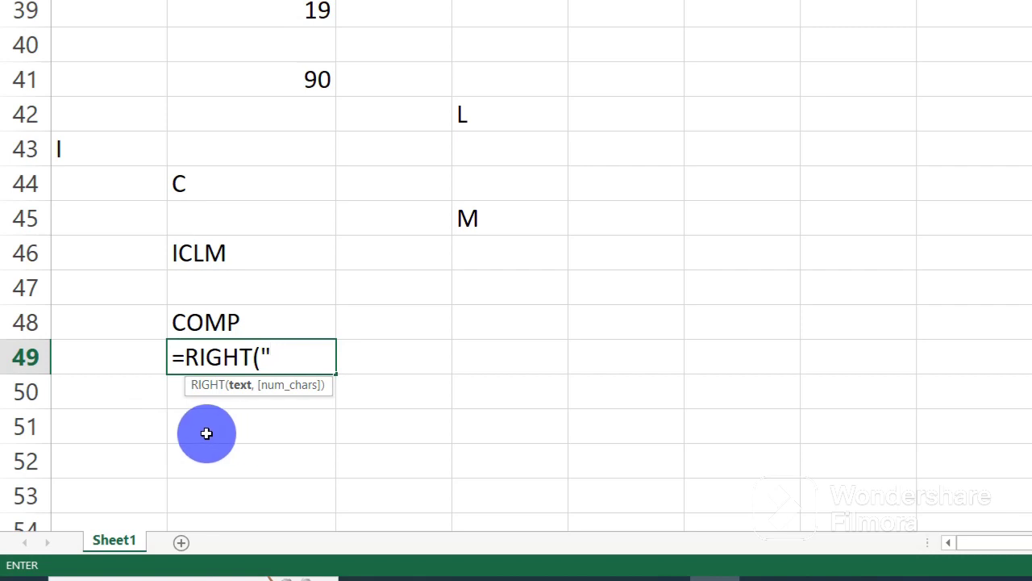
text(ICLM)
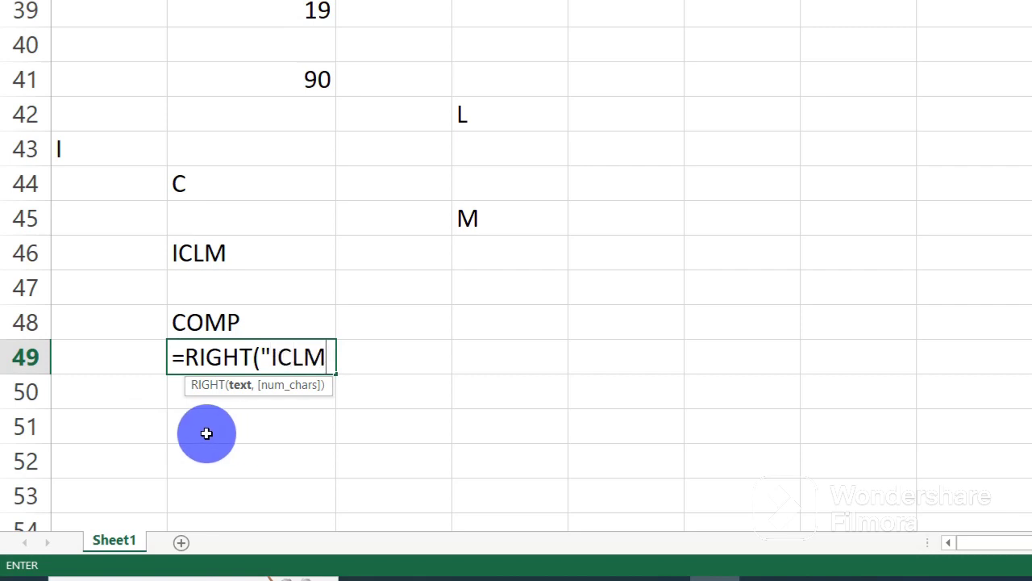
text(",)
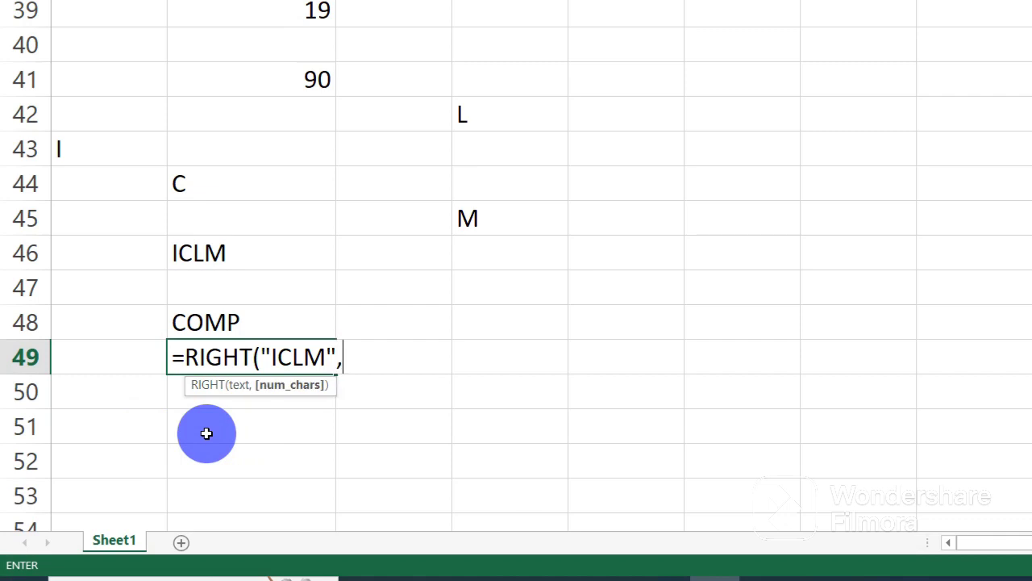
text(2))
key(Return)
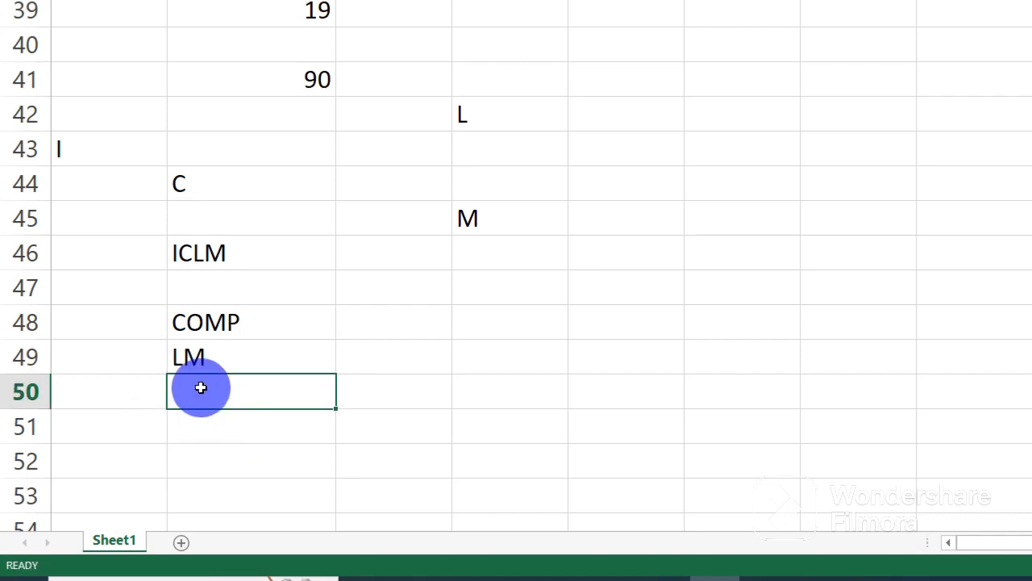
click(207, 361)
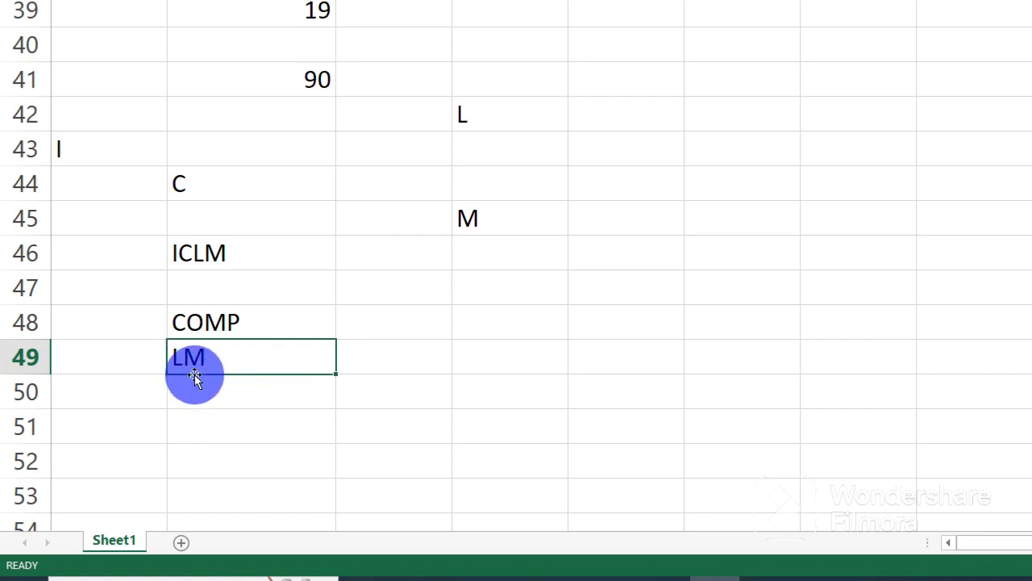
click(215, 422)
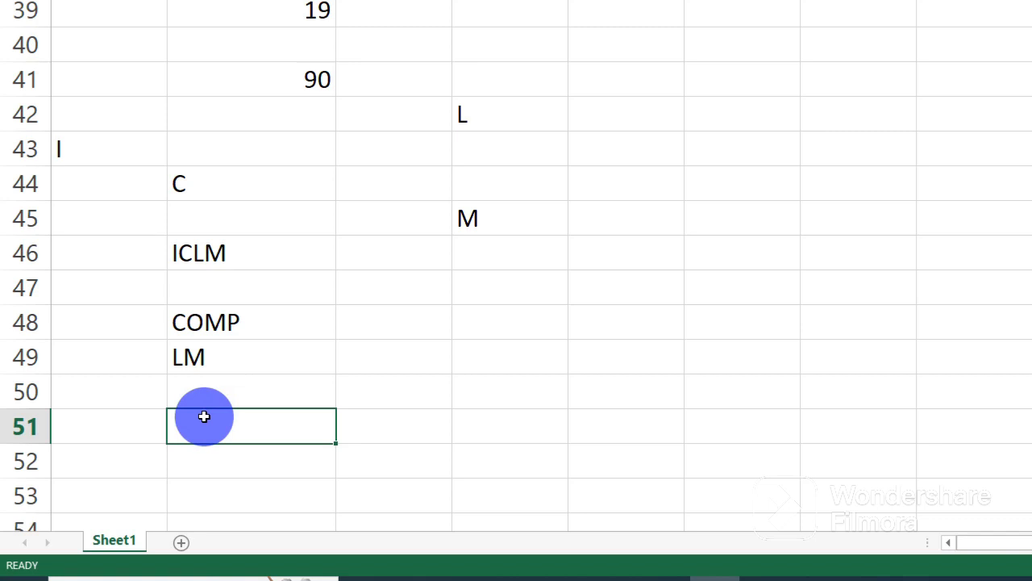
Enter =WEEKDAY("05/03/2023") in B51, returning 4
scroll(200, 416, down, 1)
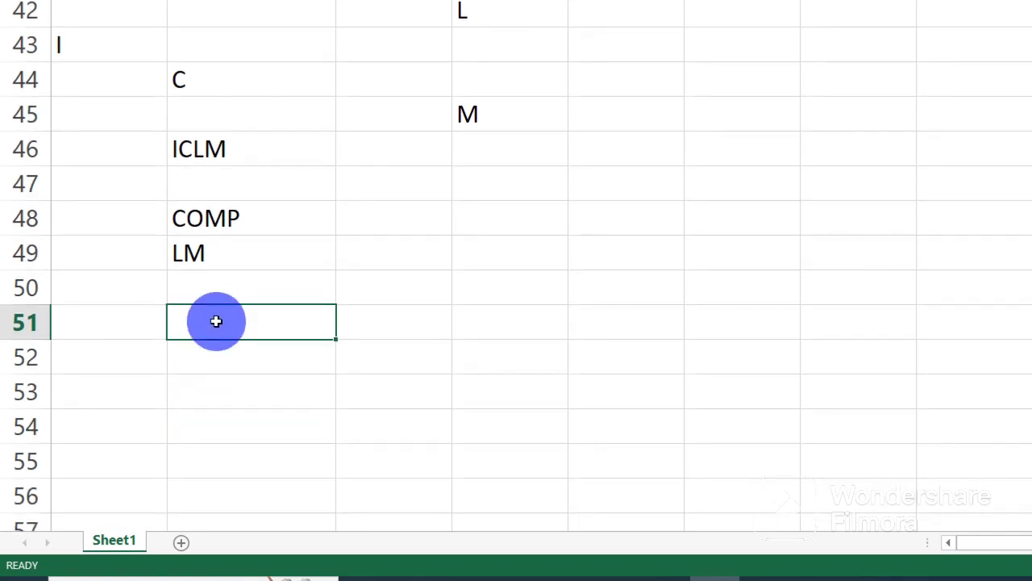
text(=WE)
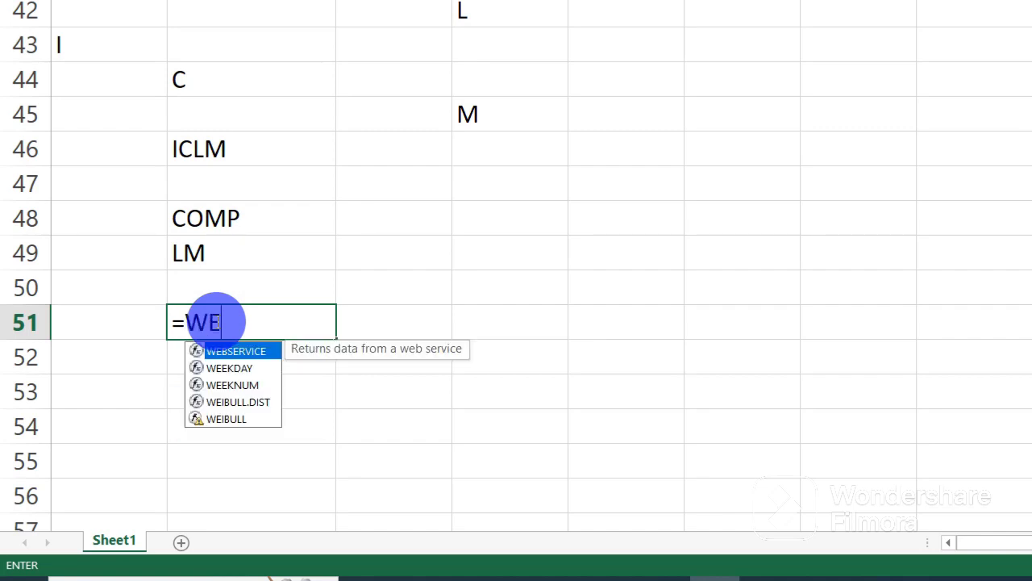
text(EKDAY)
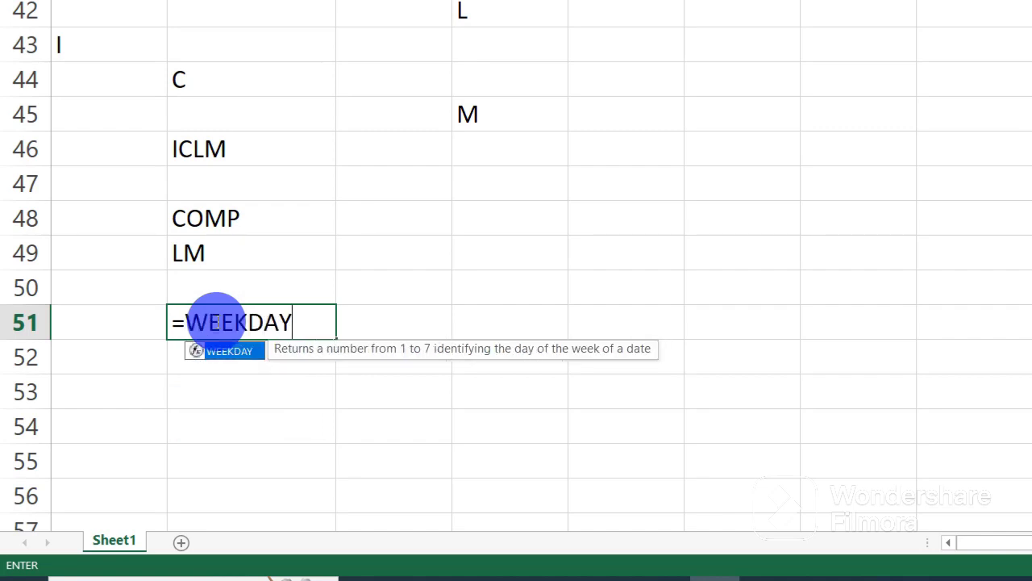
text(()
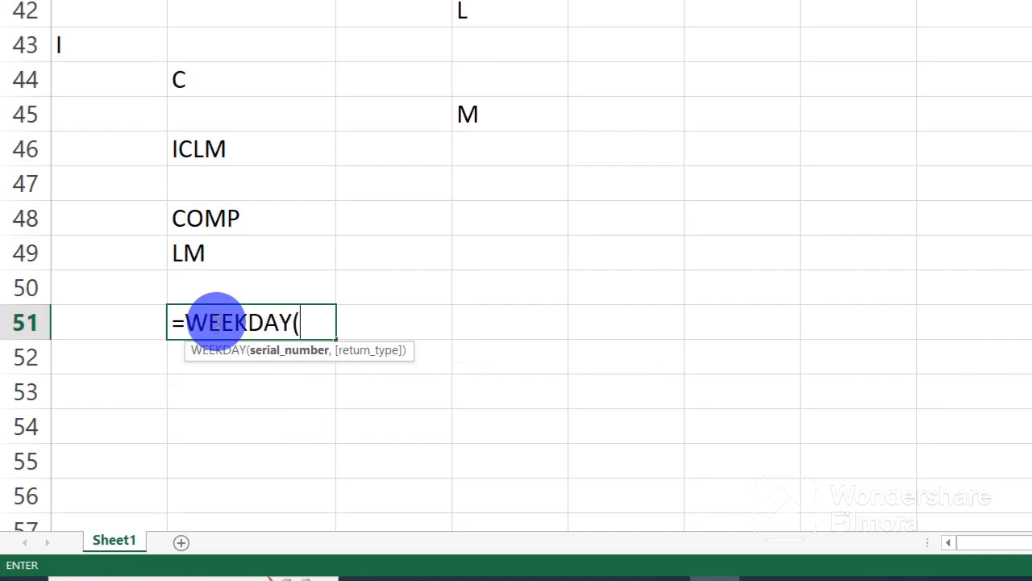
text(")
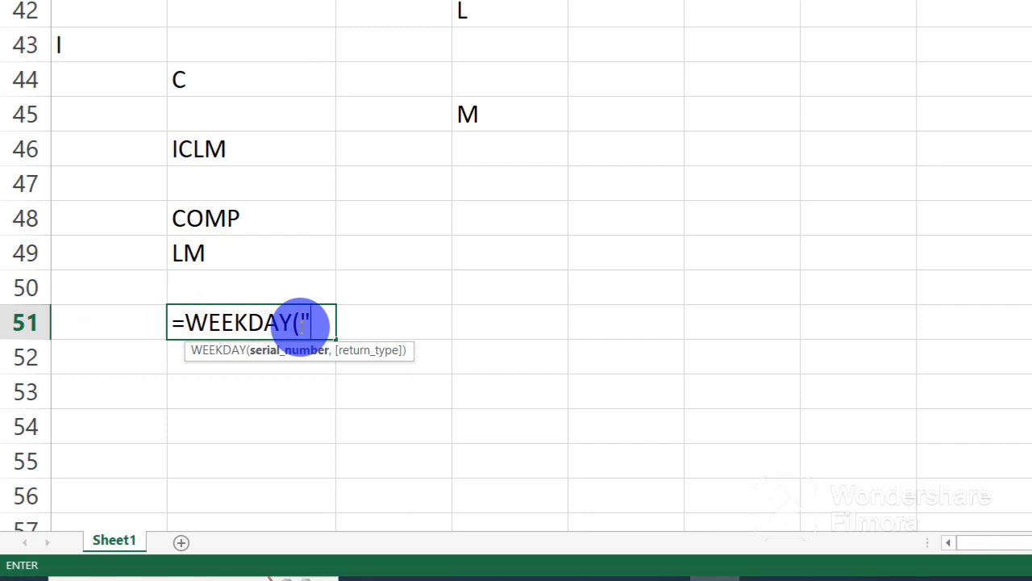
text(0)
text(5/)
text(03/)
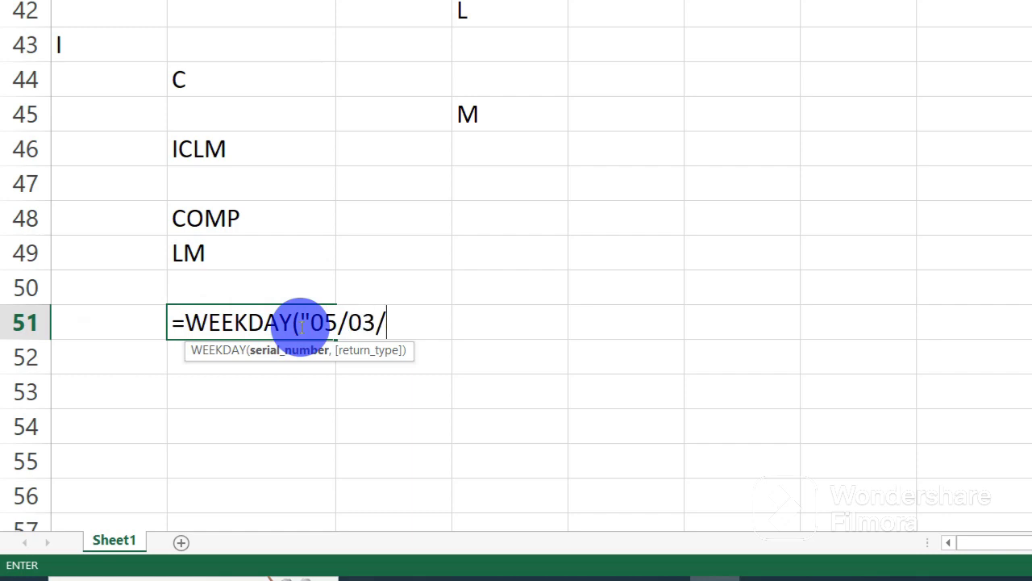
text(202)
text(3)
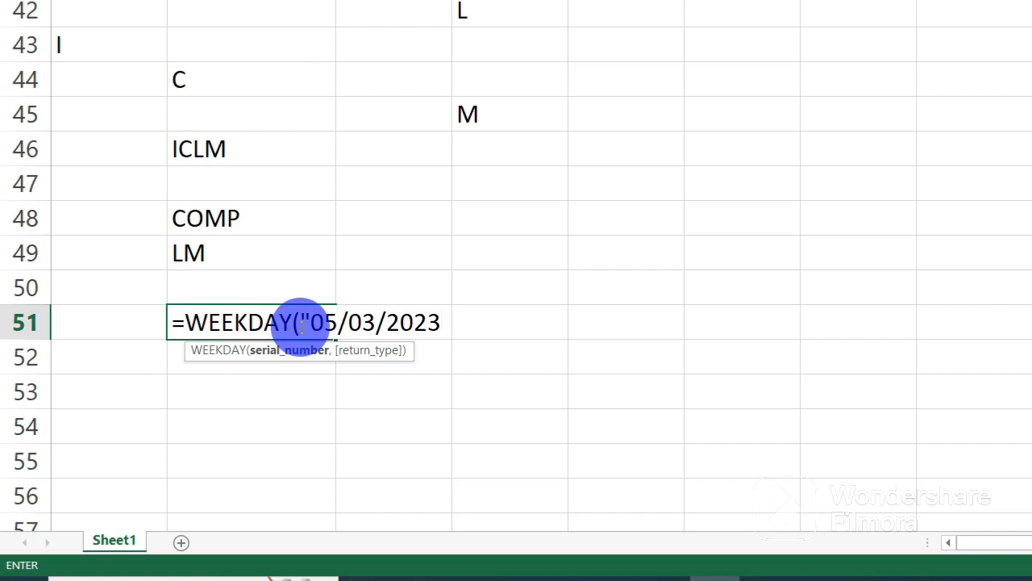
text("))
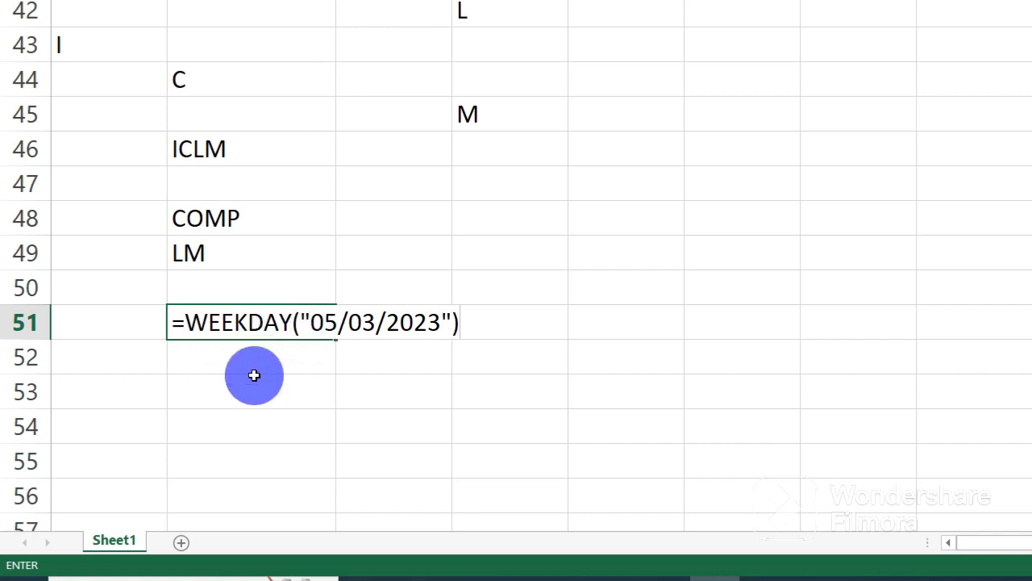
key(Return)
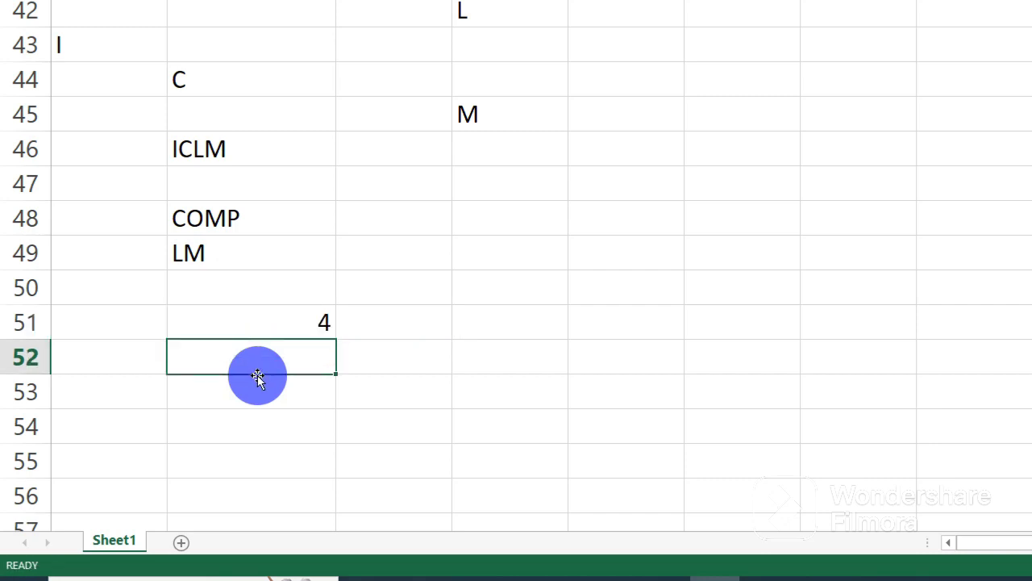
click(275, 327)
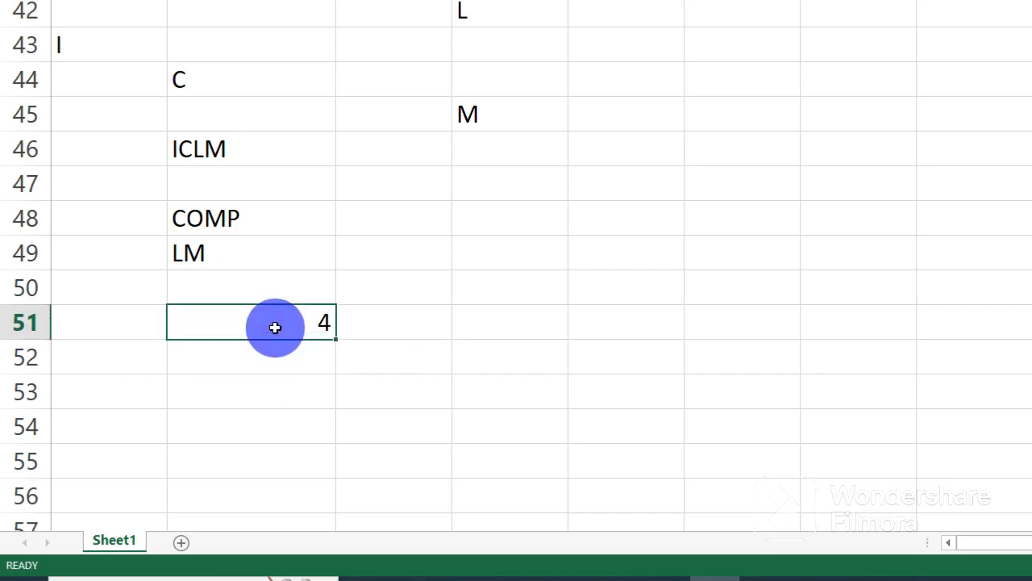
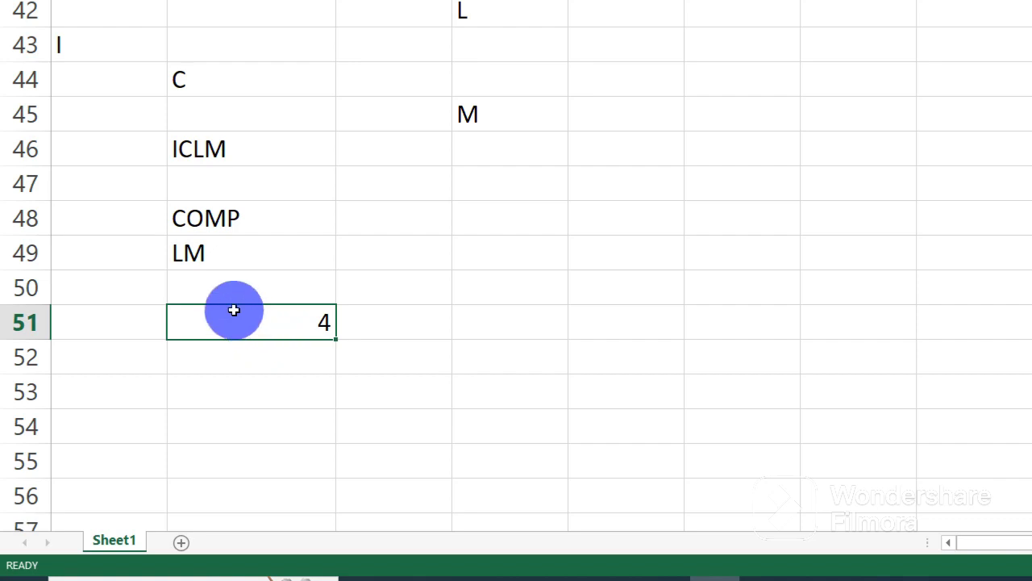
Enter the numbers 12, 23 and 45 across cells B53, C53 and D53
scroll(237, 313, down, 1)
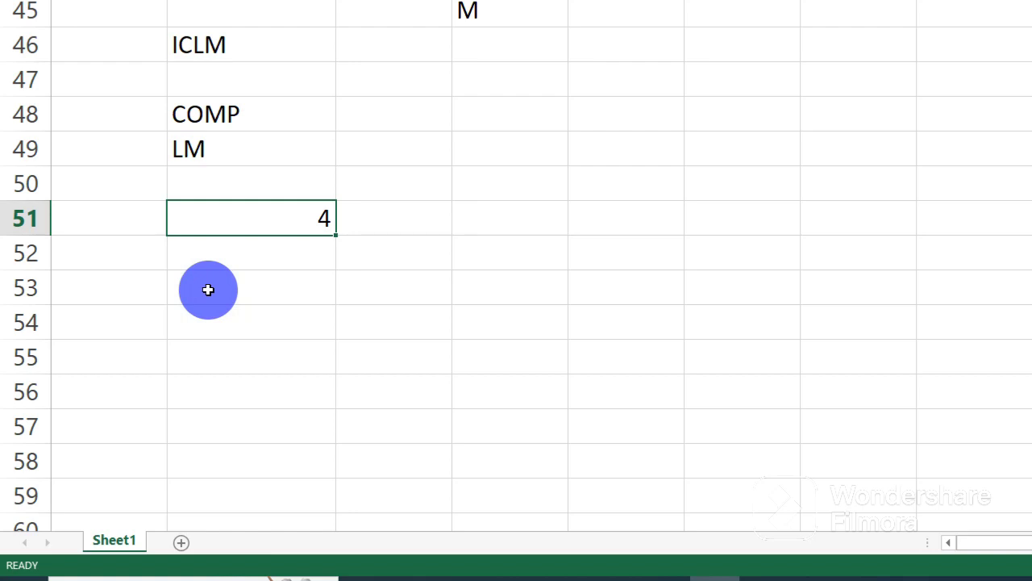
click(208, 289)
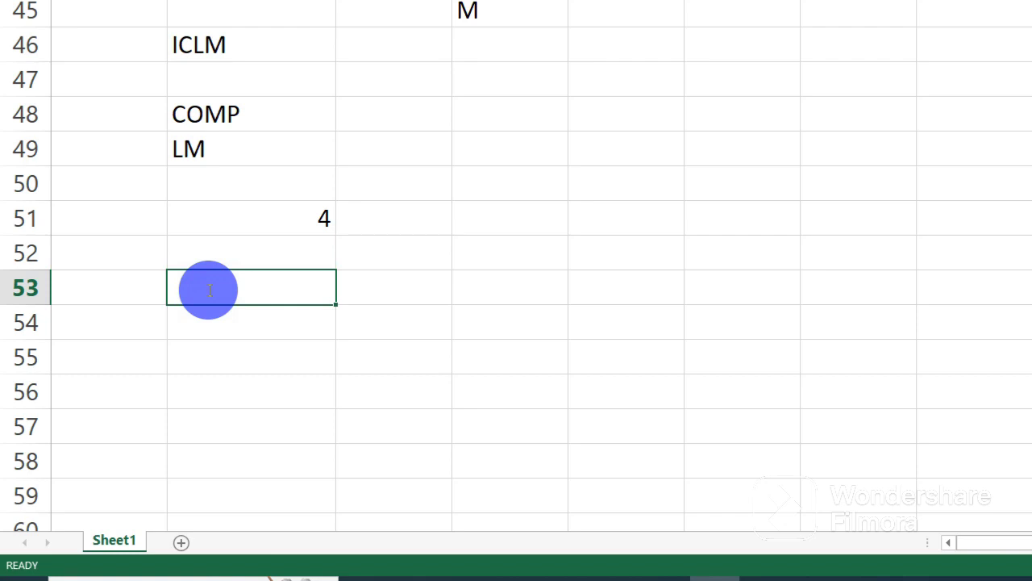
text(12)
key(Tab)
key(Tab)
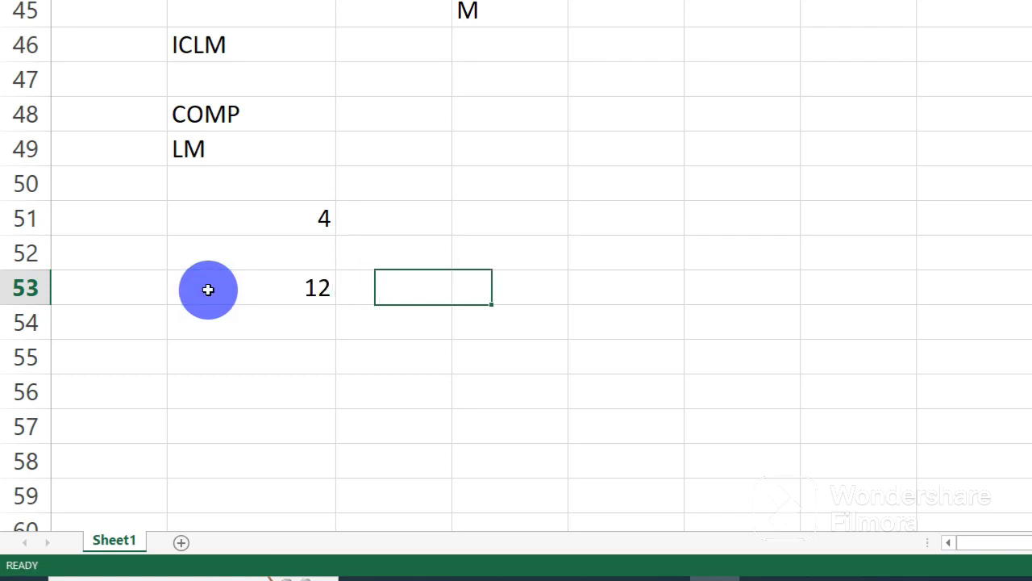
text(45)
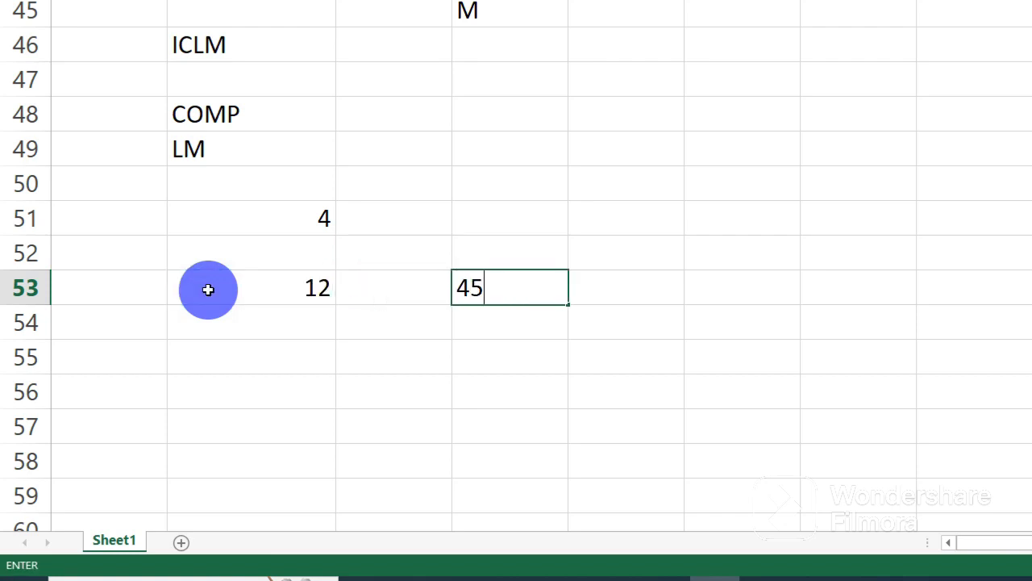
click(401, 296)
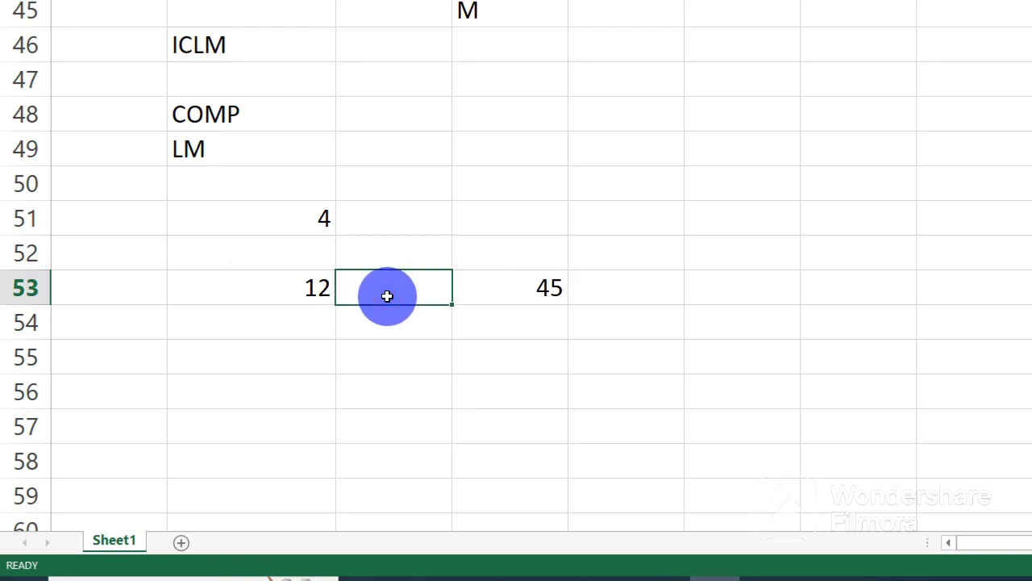
text(23)
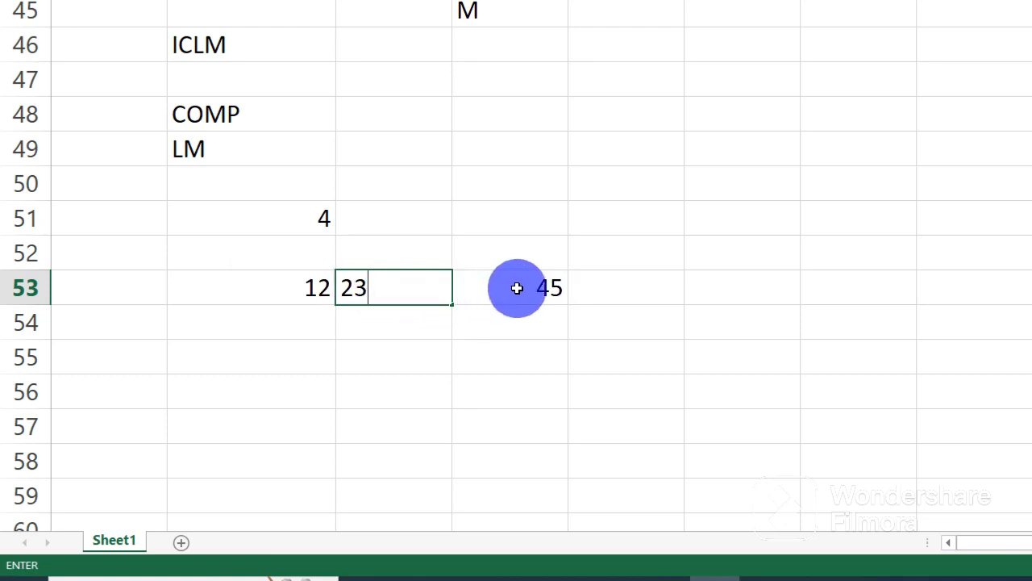
click(516, 287)
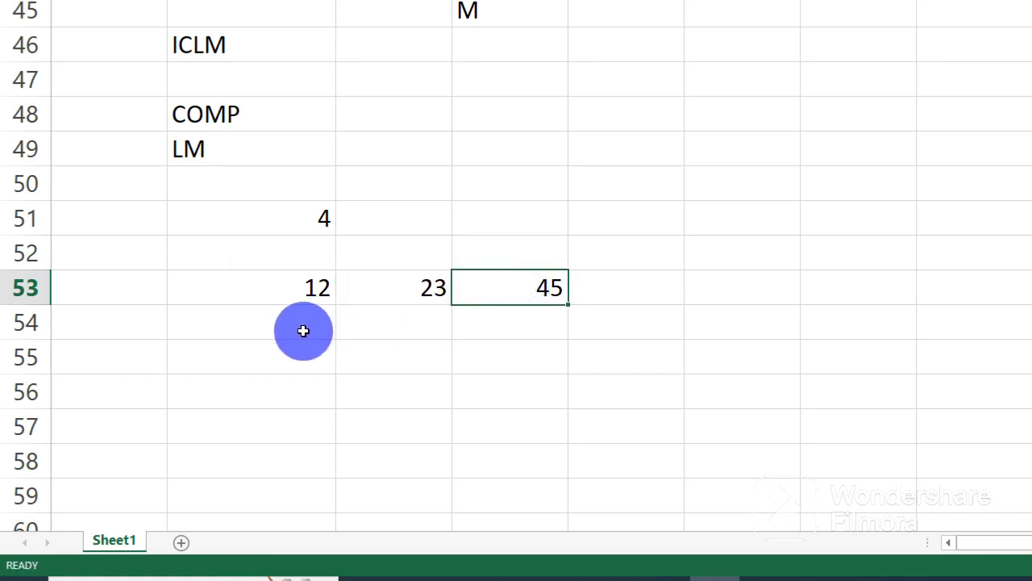
click(409, 359)
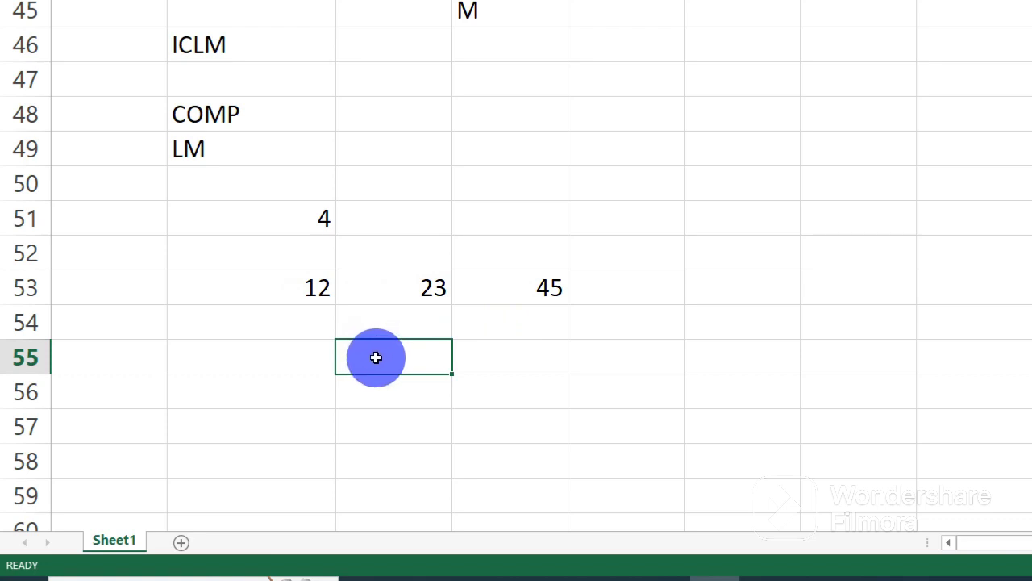
Enter =COUNT(B53:D53) in cell C55
text(=)
text(C)
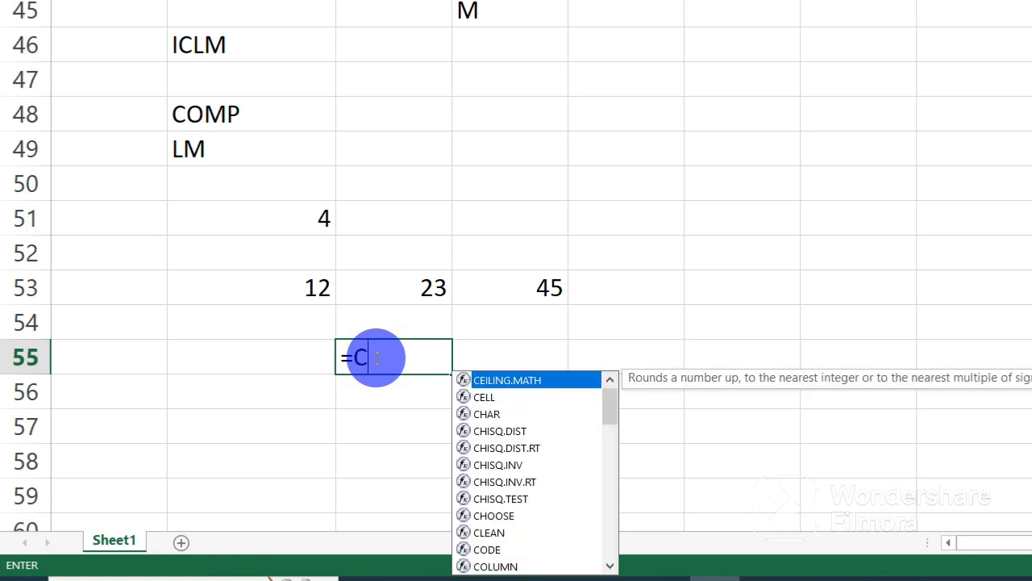
text(OUNT)
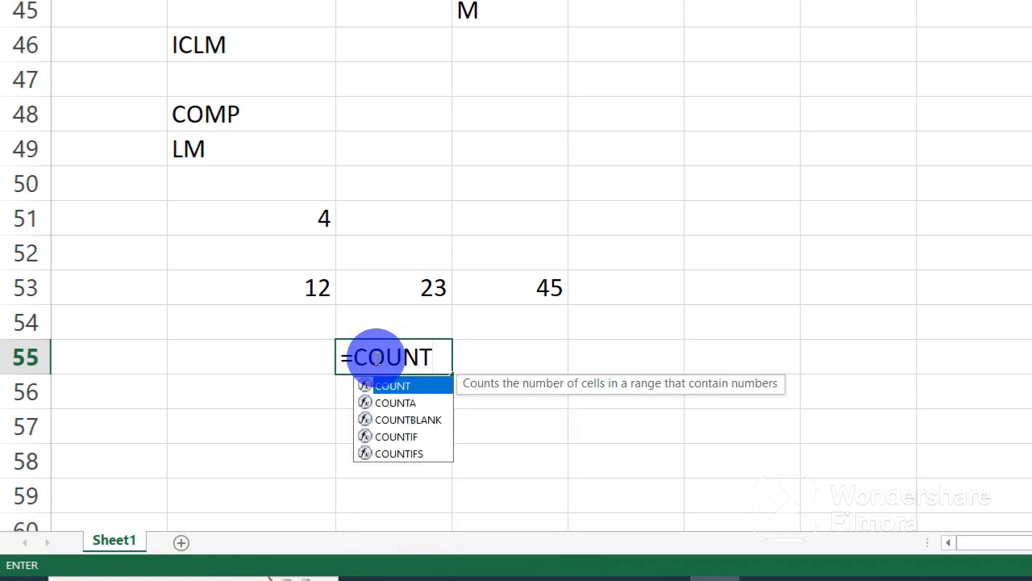
text(()
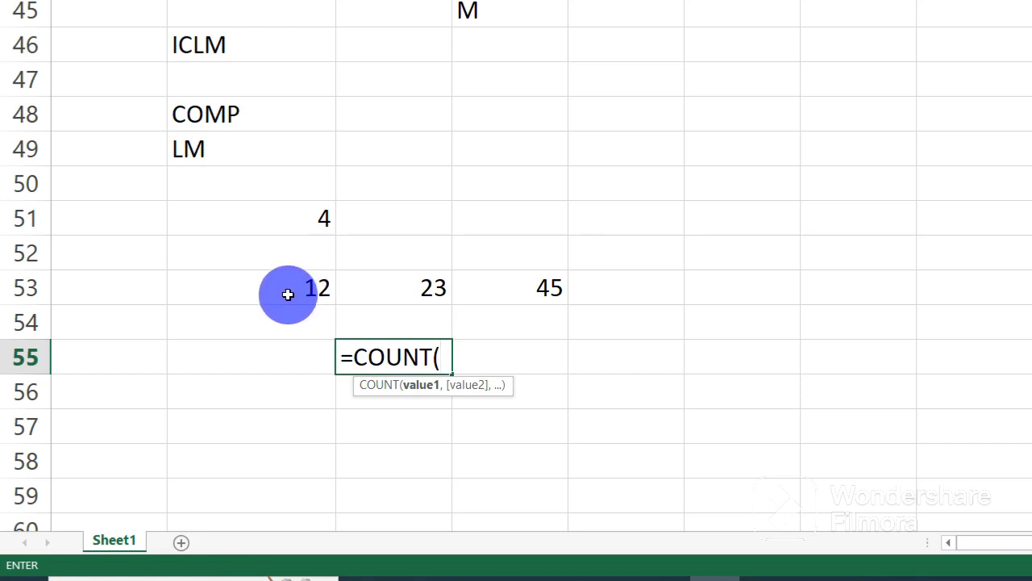
text(B)
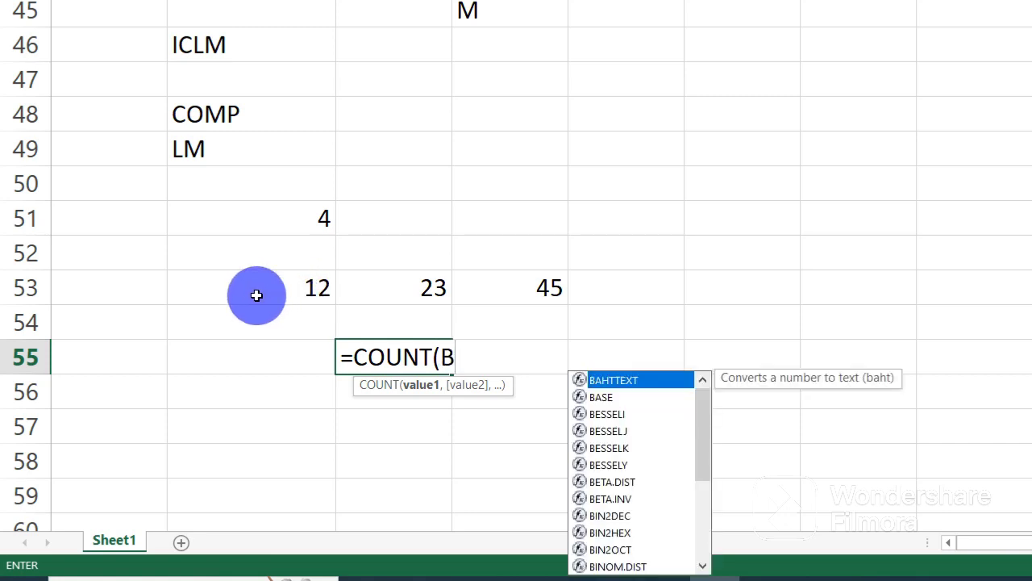
text(53:)
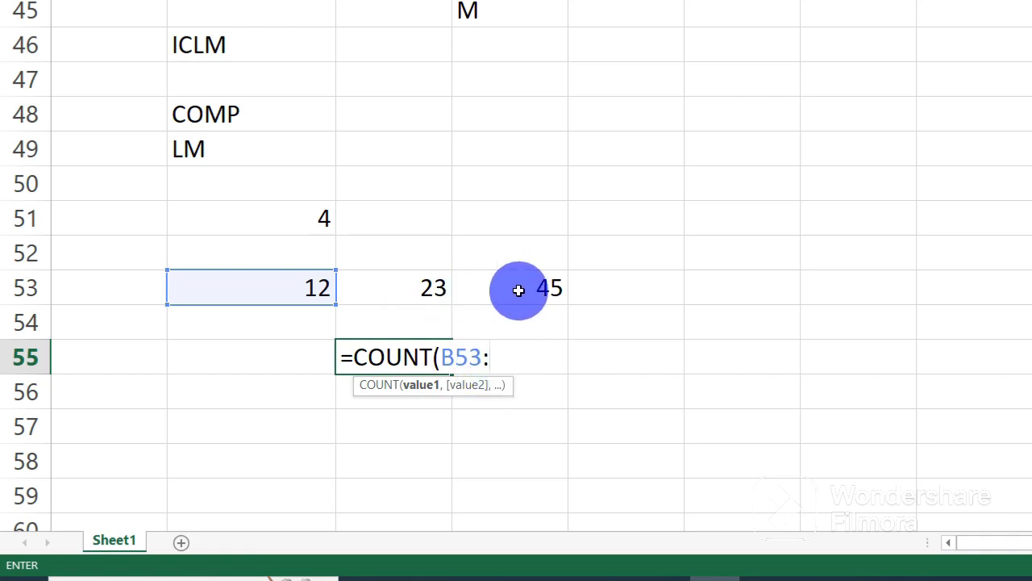
click(516, 291)
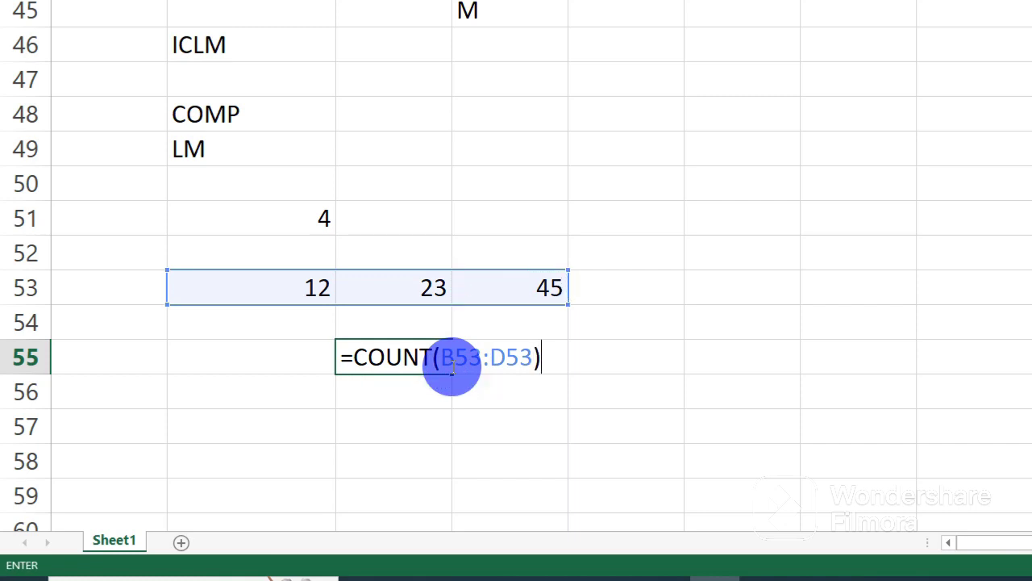
key(Return)
Reopen the COUNT formula in C55 to confirm it returns 3
click(390, 357)
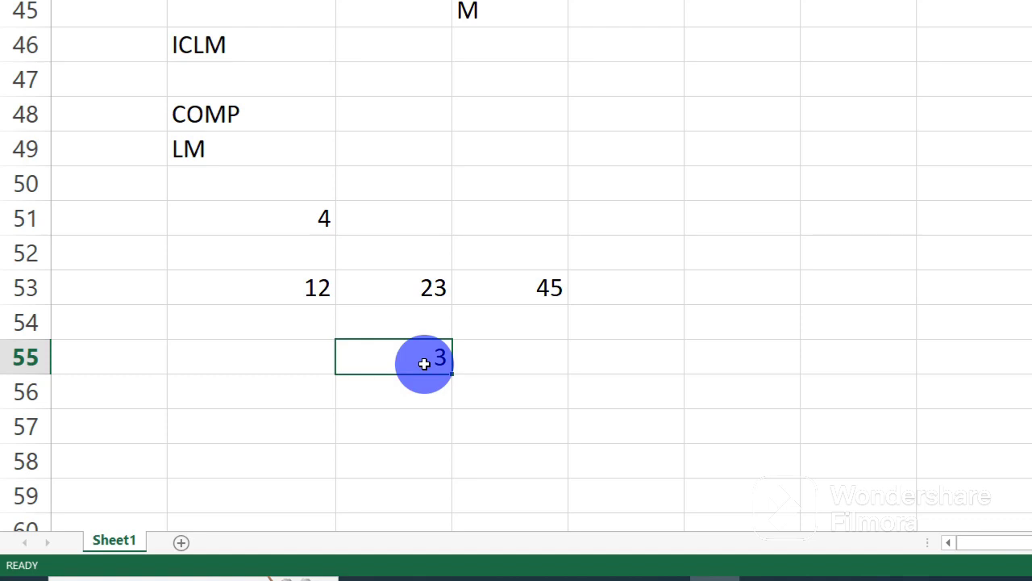
double_click(424, 358)
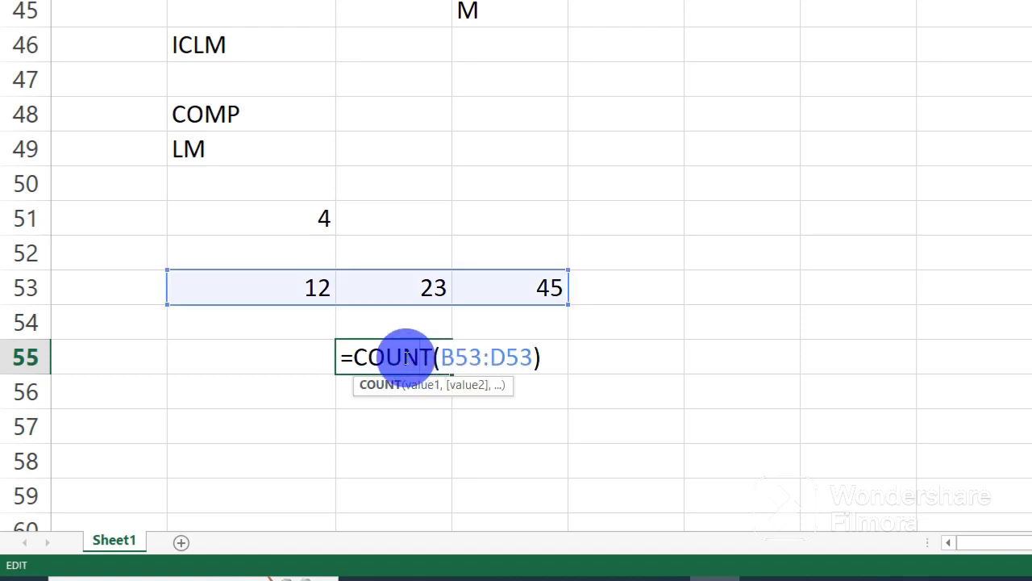
key(Return)
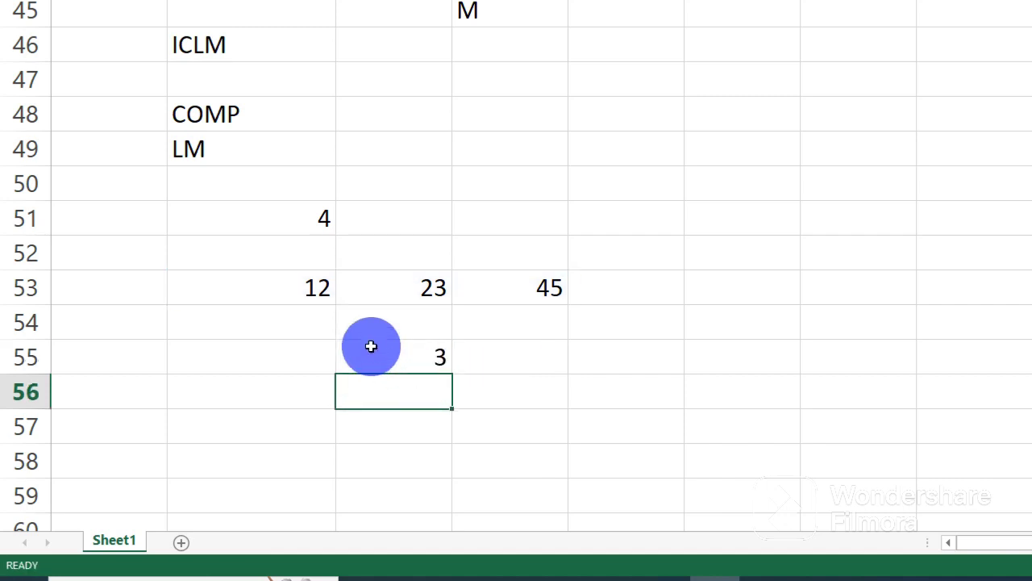
scroll(304, 289, up, 1)
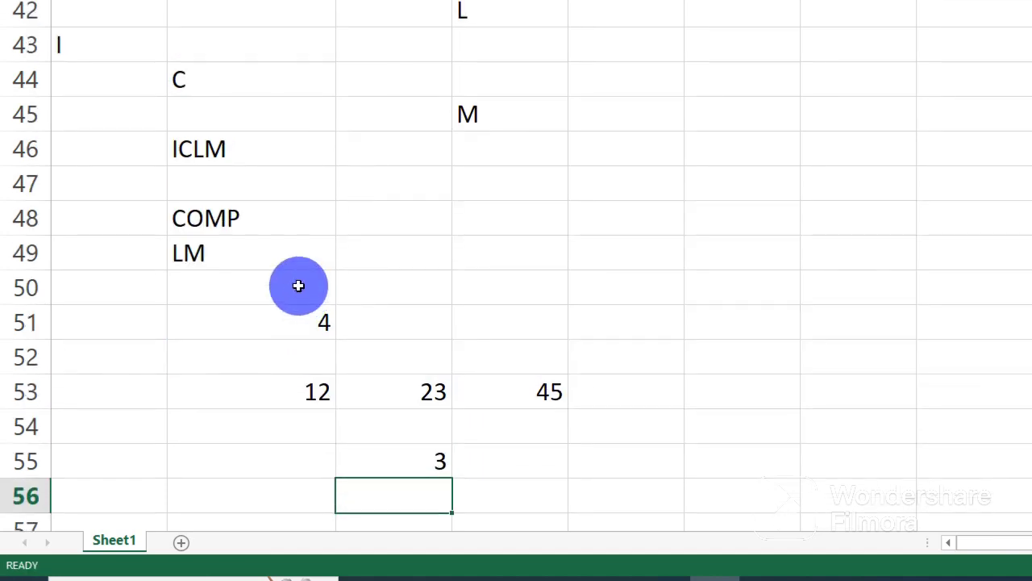
click(311, 143)
scroll(259, 145, up, 3)
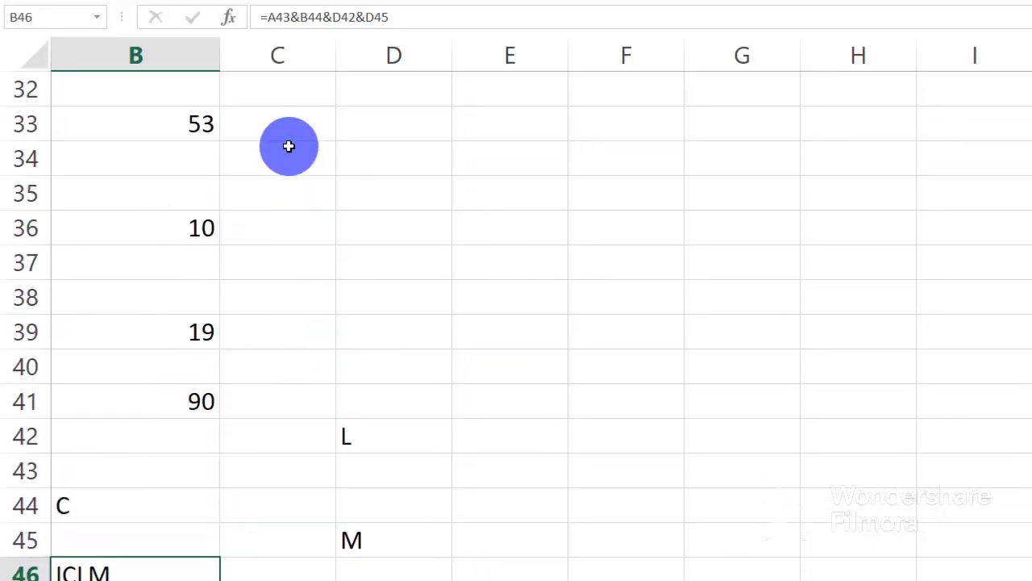
scroll(288, 145, up, 1)
scroll(150, 214, up, 1)
click(132, 170)
scroll(104, 156, up, 2)
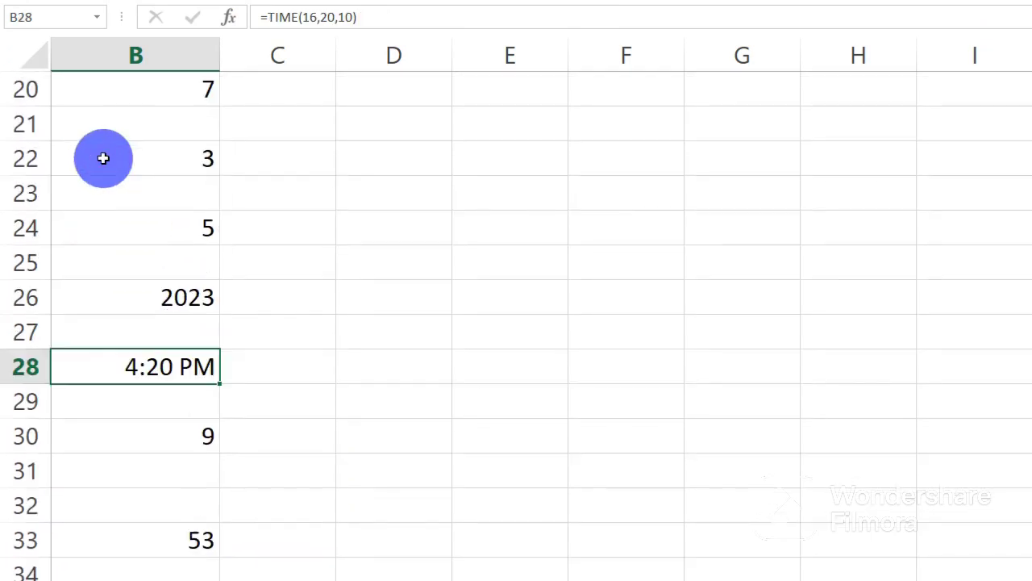
click(185, 91)
scroll(169, 198, up, 1)
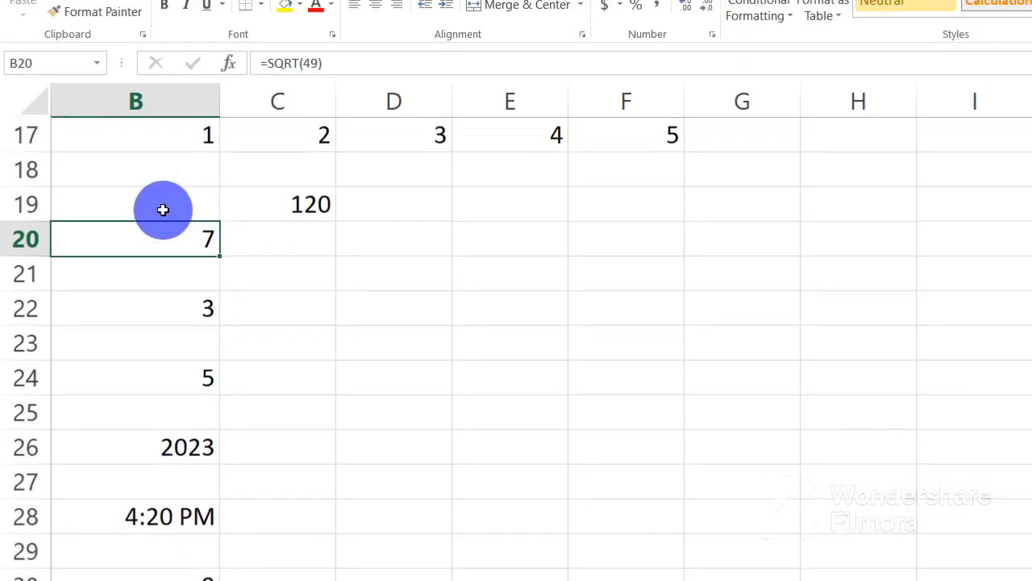
scroll(159, 212, up, 2)
scroll(162, 211, up, 1)
click(163, 211)
scroll(149, 205, up, 2)
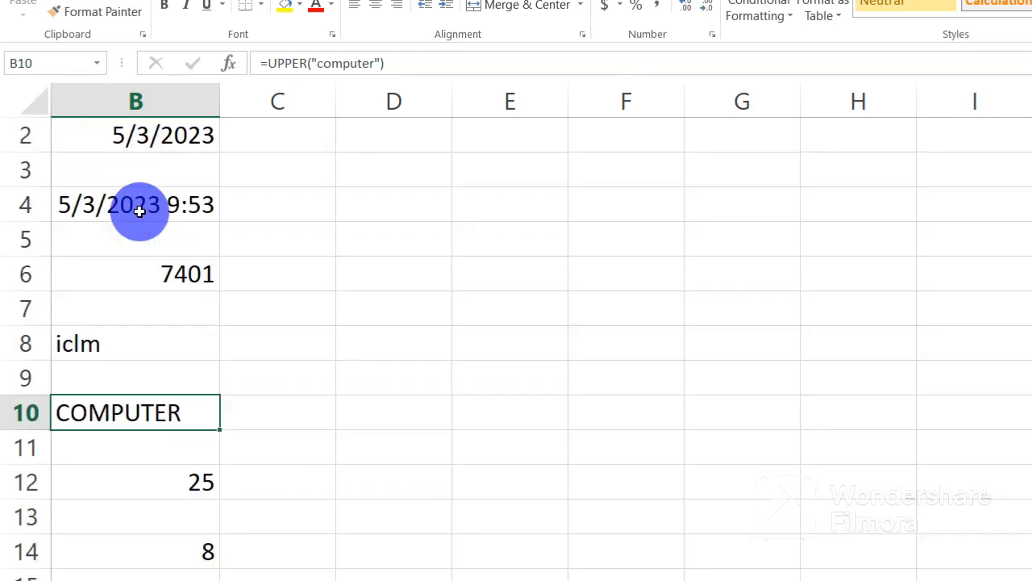
scroll(140, 208, up, 1)
click(139, 241)
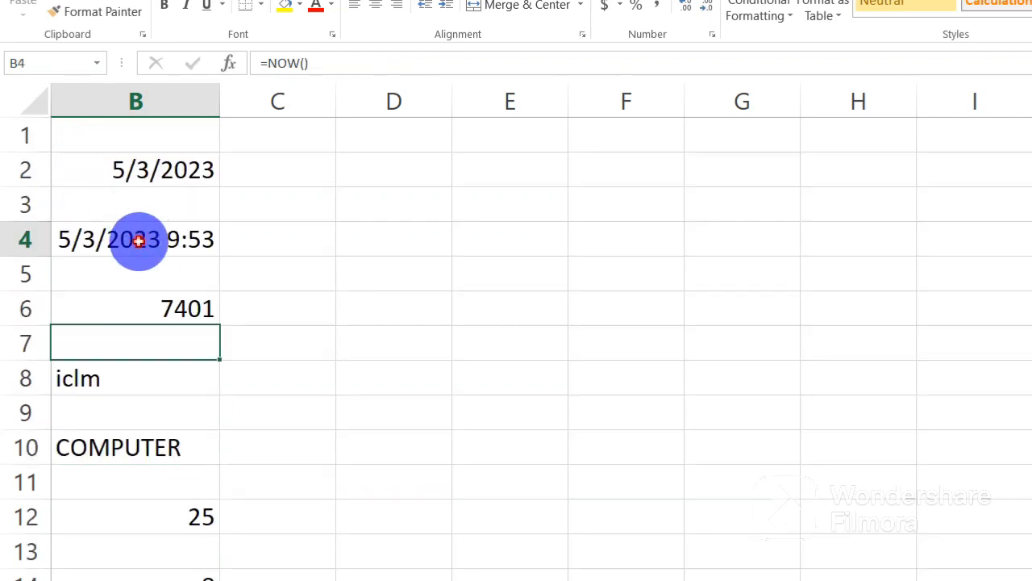
click(166, 174)
scroll(181, 242, down, 1)
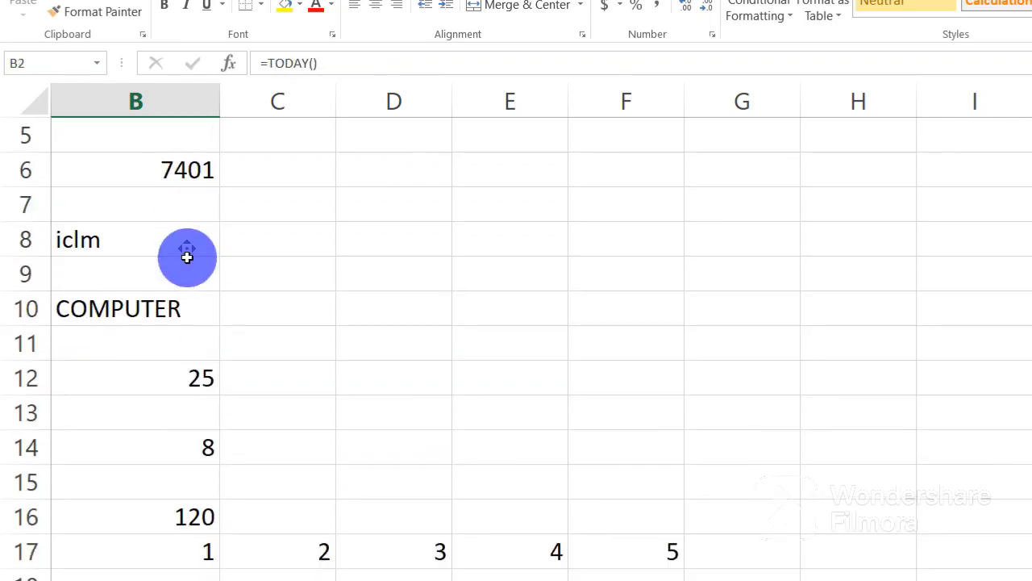
scroll(186, 258, down, 3)
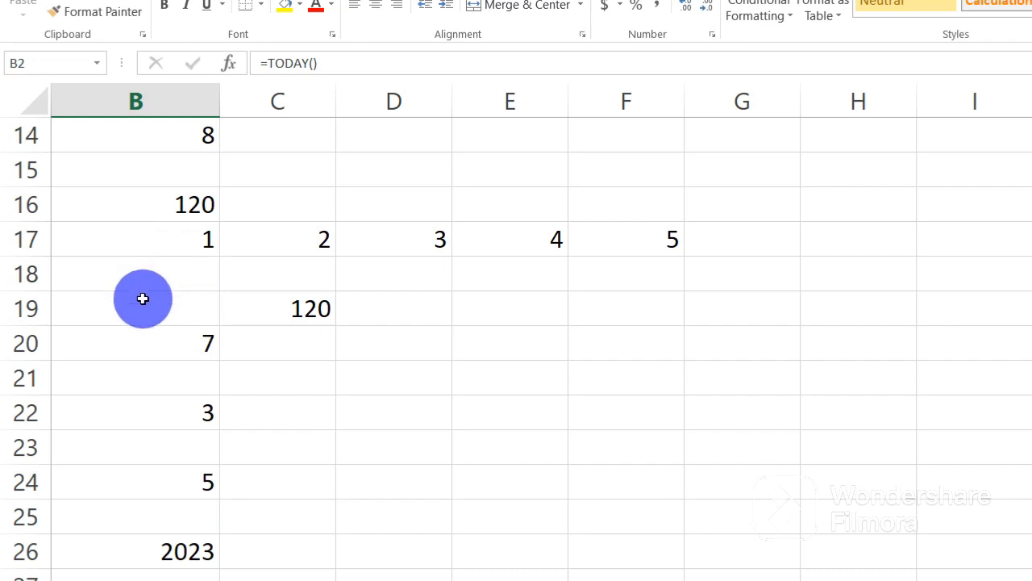
click(134, 347)
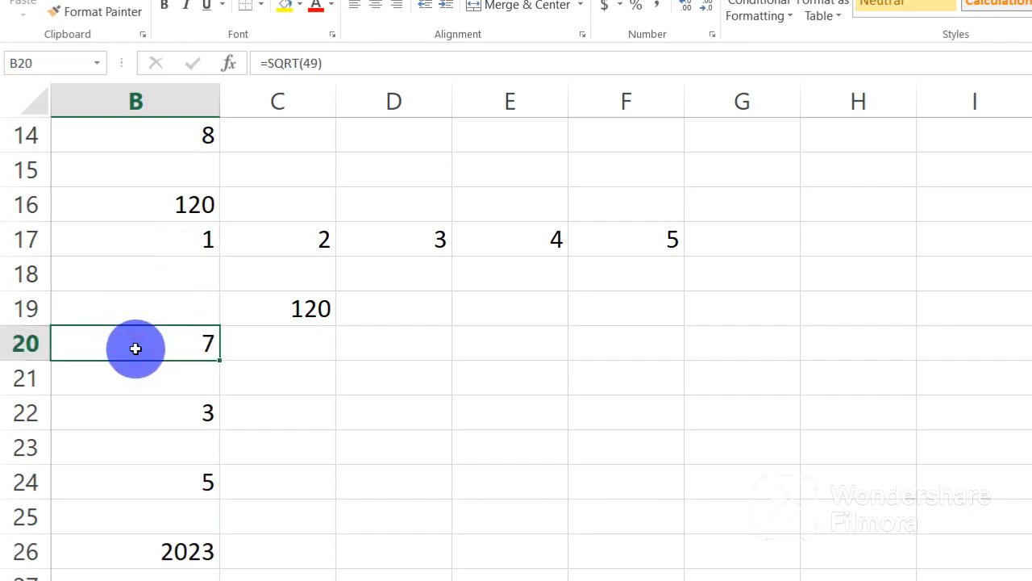
scroll(147, 348, down, 1)
scroll(147, 347, down, 1)
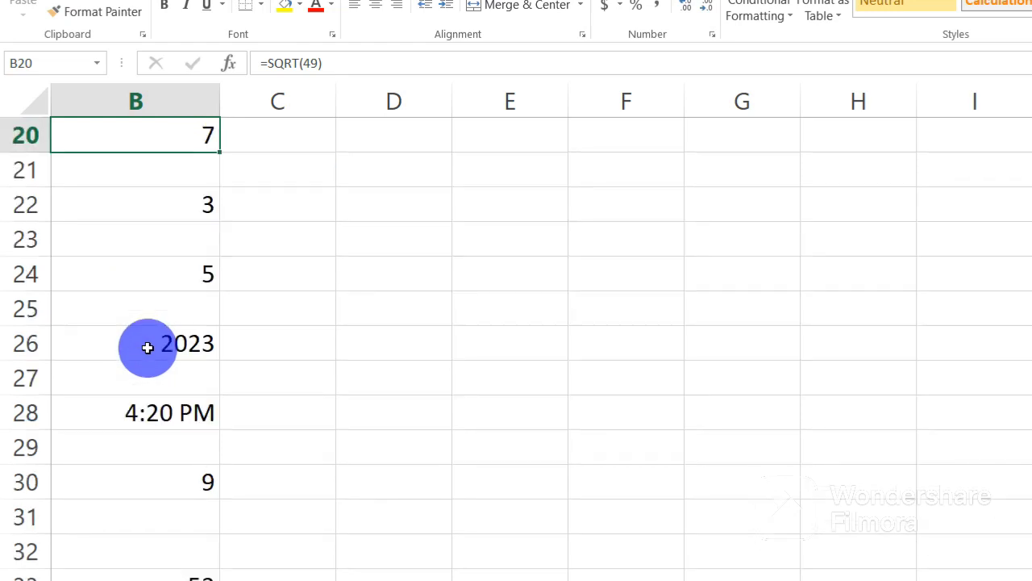